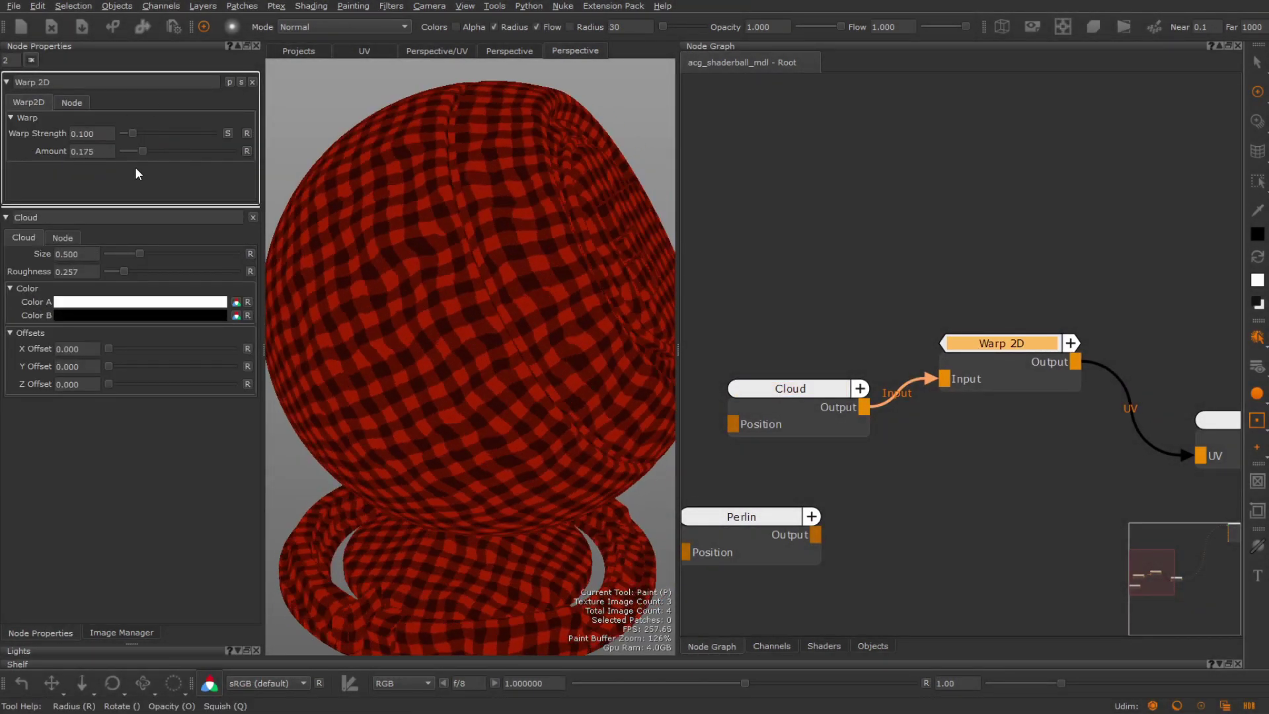
# - Raise the Cloud node's size to about 0.884 and its roughness to about 0.851 to change the warp pattern
pyautogui.moveTo(139, 254); pyautogui.dragTo(136, 255)
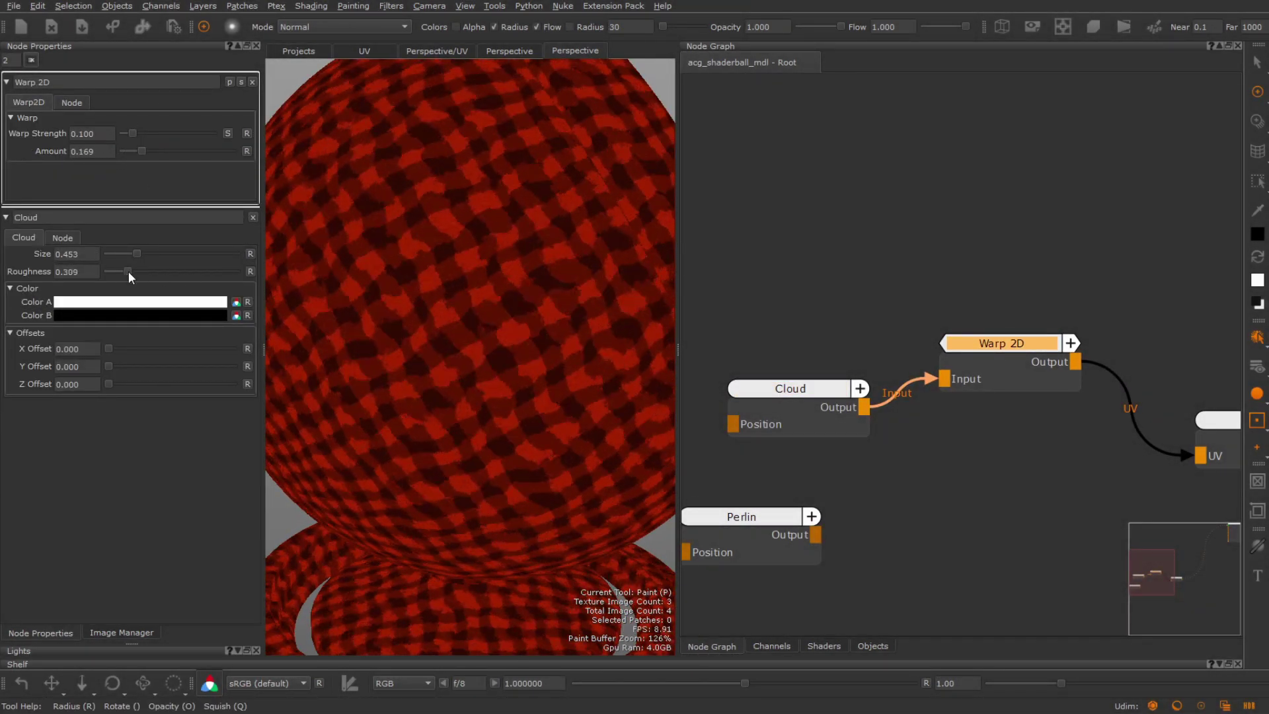
pyautogui.moveTo(134, 255); pyautogui.dragTo(164, 255)
pyautogui.moveTo(113, 271); pyautogui.dragTo(164, 272)
pyautogui.moveTo(444, 311)
pyautogui.keyDown('alt'); pyautogui.mouseDown()
pyautogui.moveTo(407, 312)
pyautogui.moveTo(449, 311)
pyautogui.moveTo(294, 366)
pyautogui.mouseUp(); pyautogui.keyUp('alt')
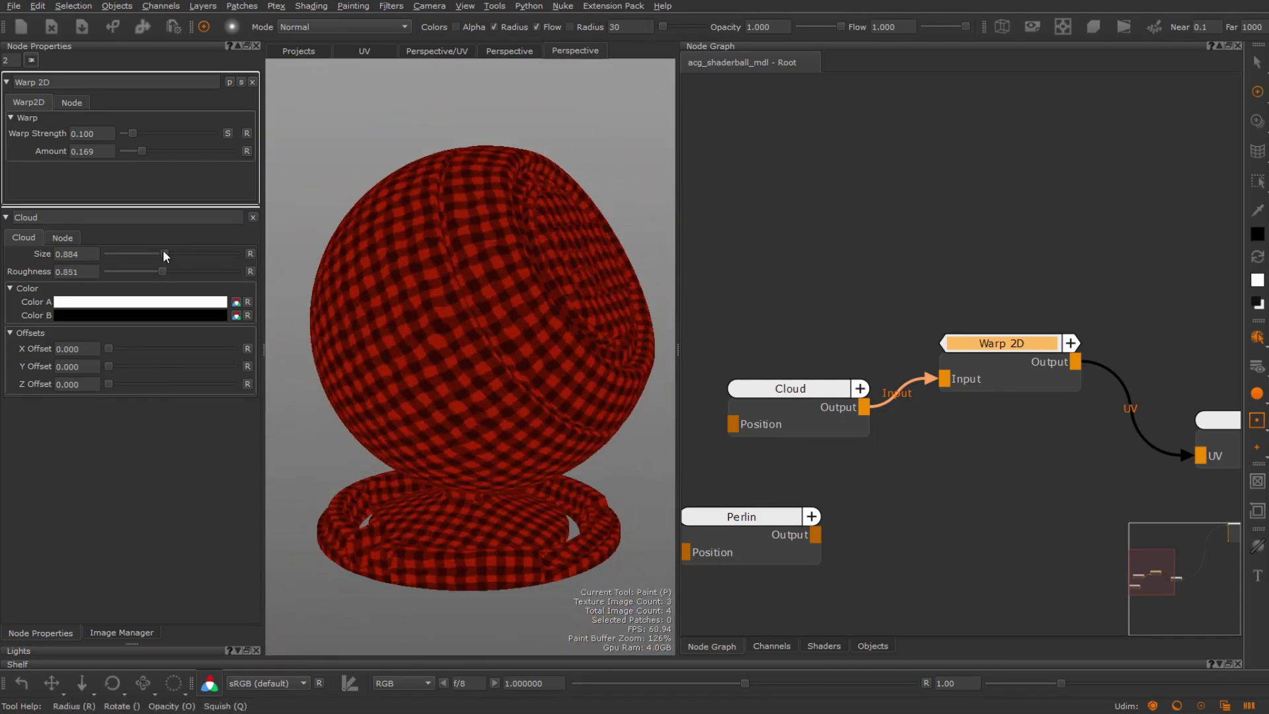
pyautogui.keyDown('alt'); pyautogui.moveTo(335, 305); pyautogui.dragTo(641, 364); pyautogui.keyUp('alt')
# - Delete the group of nodes upstream of the tiled texture's UV input
pyautogui.scroll(-3, 866, 308)
pyautogui.moveTo(730, 294); pyautogui.dragTo(952, 498)
pyautogui.press('Delete')
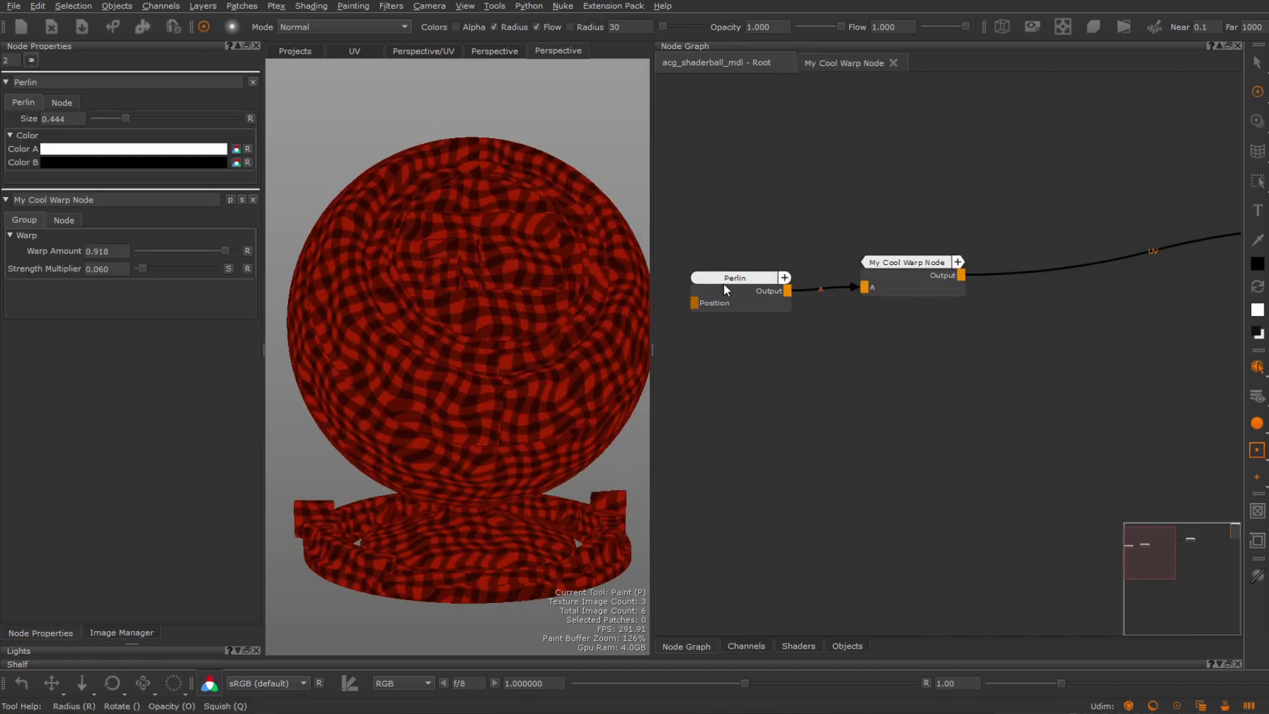
# - Set the size of the Perlin node feeding My Cool Warp Node to about 0.414
pyautogui.click(723, 283)
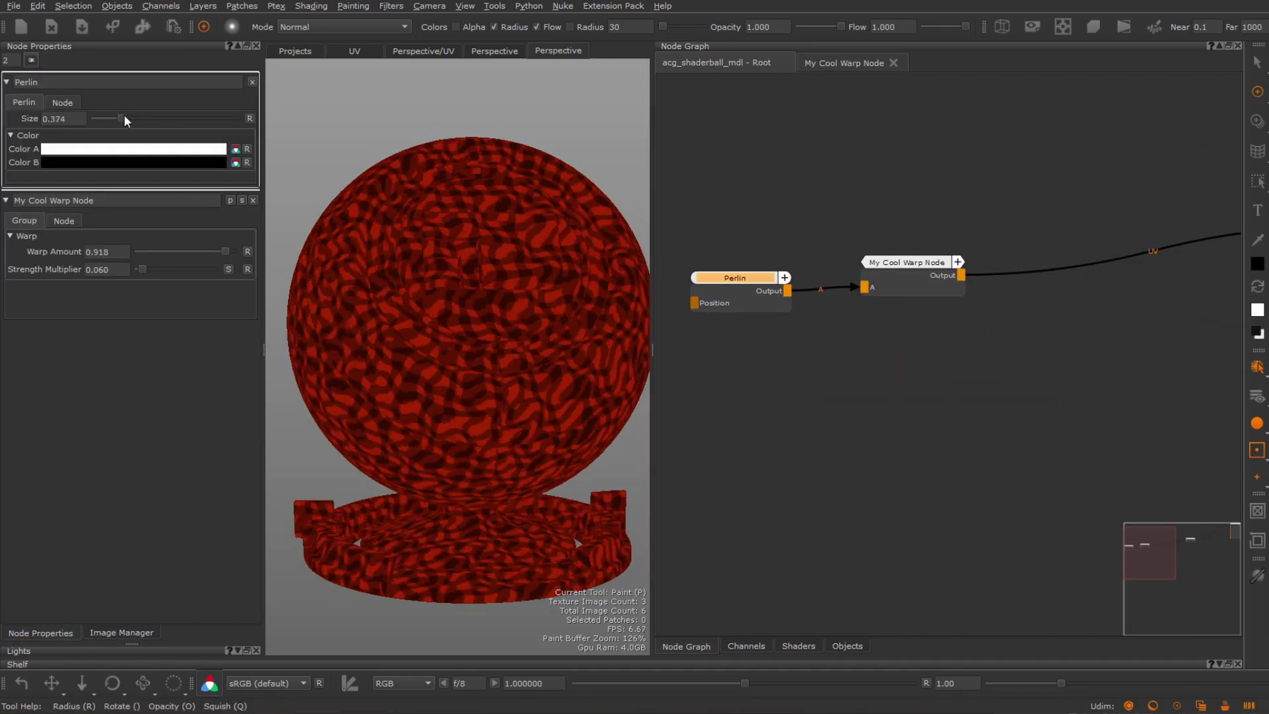
pyautogui.moveTo(127, 121); pyautogui.dragTo(129, 120)
pyautogui.click(810, 326)
# - Replace the Perlin node with a new Cellular node connected to the A input of My Cool Warp Node
pyautogui.rightClick(769, 133)
pyautogui.click(1189, 542)
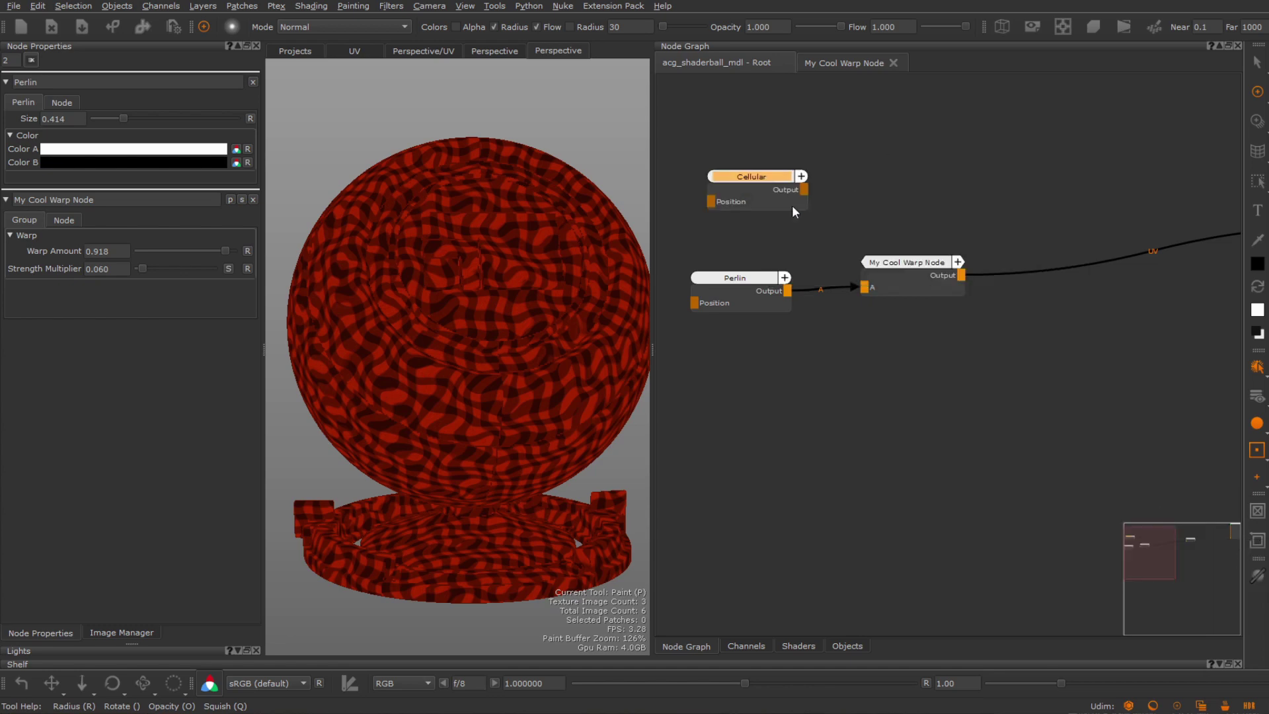
pyautogui.moveTo(803, 190); pyautogui.dragTo(864, 287)
pyautogui.click(745, 278)
pyautogui.press('Delete')
pyautogui.moveTo(753, 177); pyautogui.dragTo(749, 193)
# - Set the Cellular node's size to about 0.449
pyautogui.keyDown('alt'); pyautogui.moveTo(409, 357); pyautogui.dragTo(456, 370); pyautogui.keyUp('alt')
pyautogui.doubleClick(746, 194)
pyautogui.moveTo(151, 120); pyautogui.dragTo(233, 133)
# - Set My Cool Warp Node's warp amount to 1.000 and its strength multiplier to about 0.170
pyautogui.doubleClick(897, 267)
pyautogui.moveTo(143, 151); pyautogui.dragTo(152, 151)
pyautogui.scroll(3, 476, 363)
pyautogui.keyDown('alt'); pyautogui.moveTo(476, 363); pyautogui.dragTo(511, 369); pyautogui.keyUp('alt')
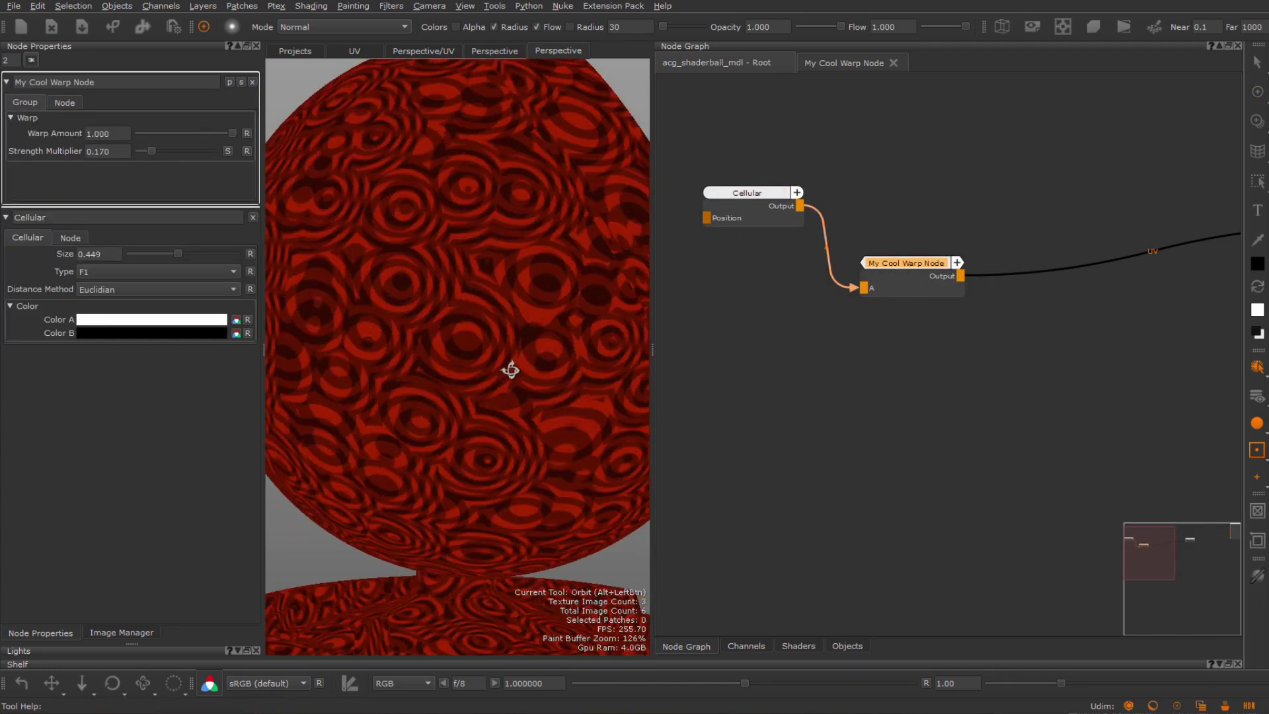
# - Readjust the strength multiplier of My Cool Warp Node and open the Cellular node's properties
pyautogui.moveTo(152, 152); pyautogui.dragTo(168, 119)
pyautogui.scroll(-3, 468, 360)
pyautogui.doubleClick(745, 193)
pyautogui.scroll(3, 419, 358)
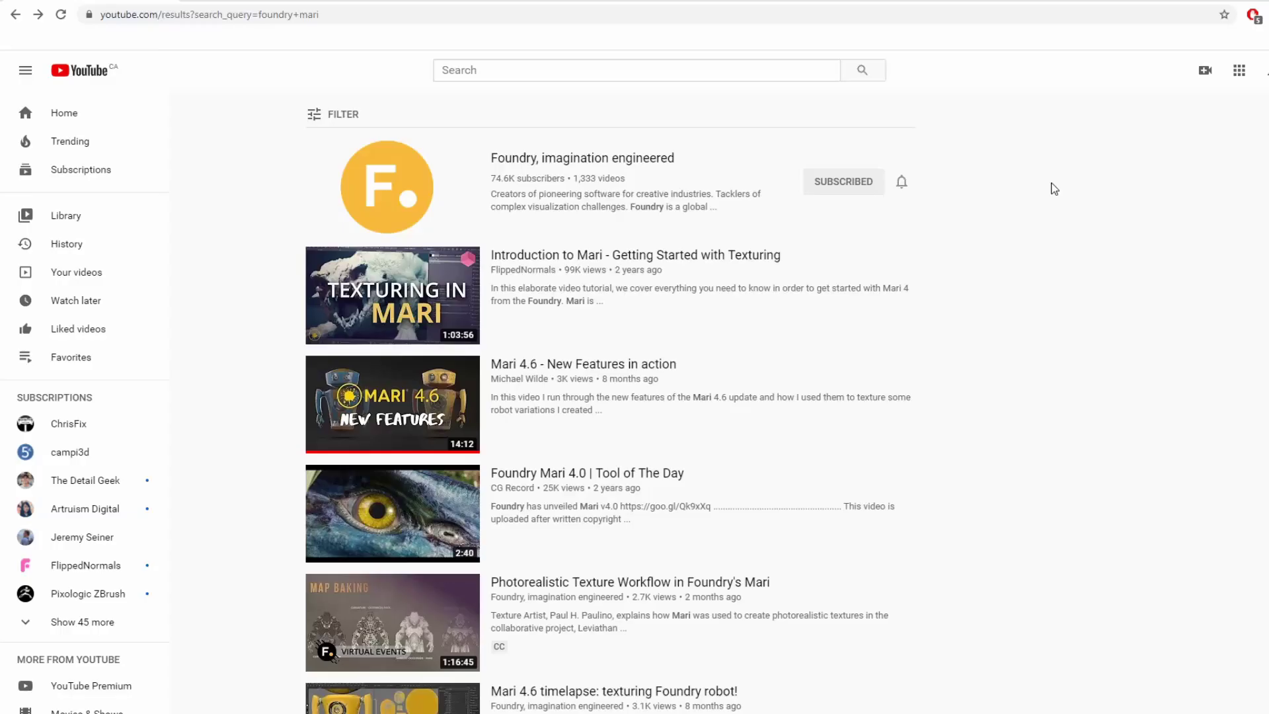
# - Switch to YouTube in the browser and search for "mari extension pack 5 tutorials"
pyautogui.click(569, 74)
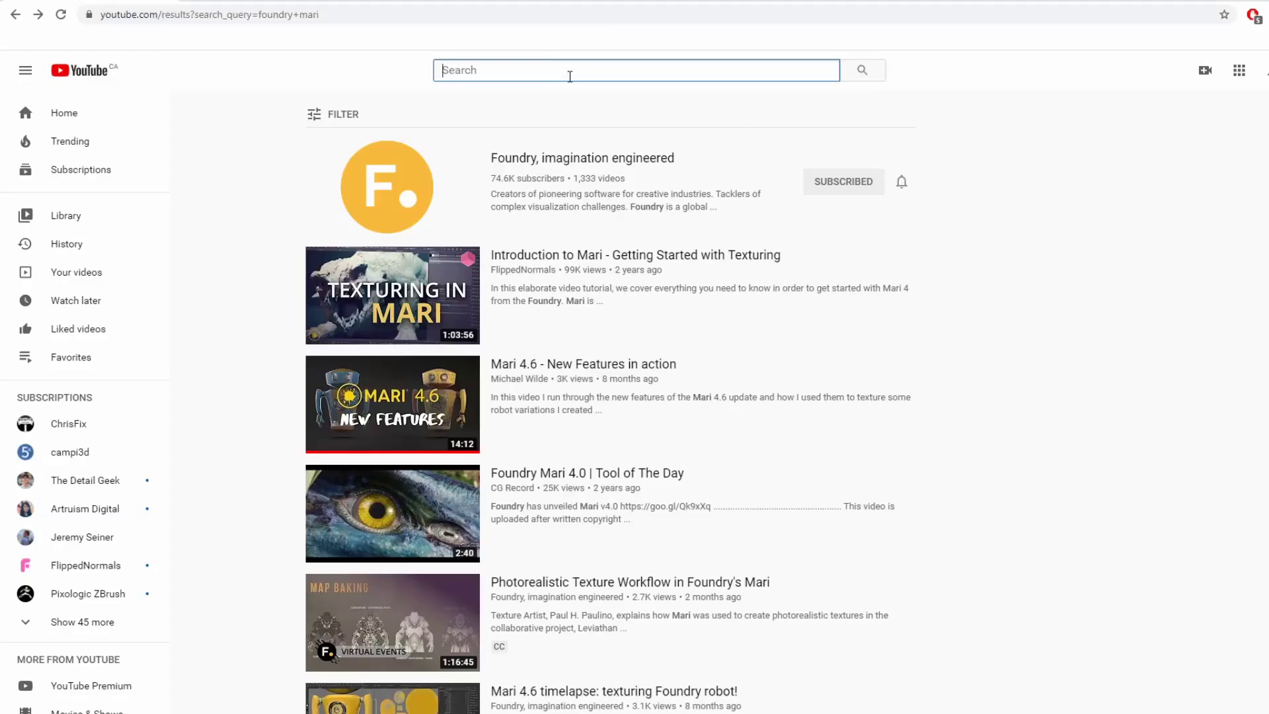
pyautogui.write('mari exten')
pyautogui.press('Down')
pyautogui.write('tutorials')
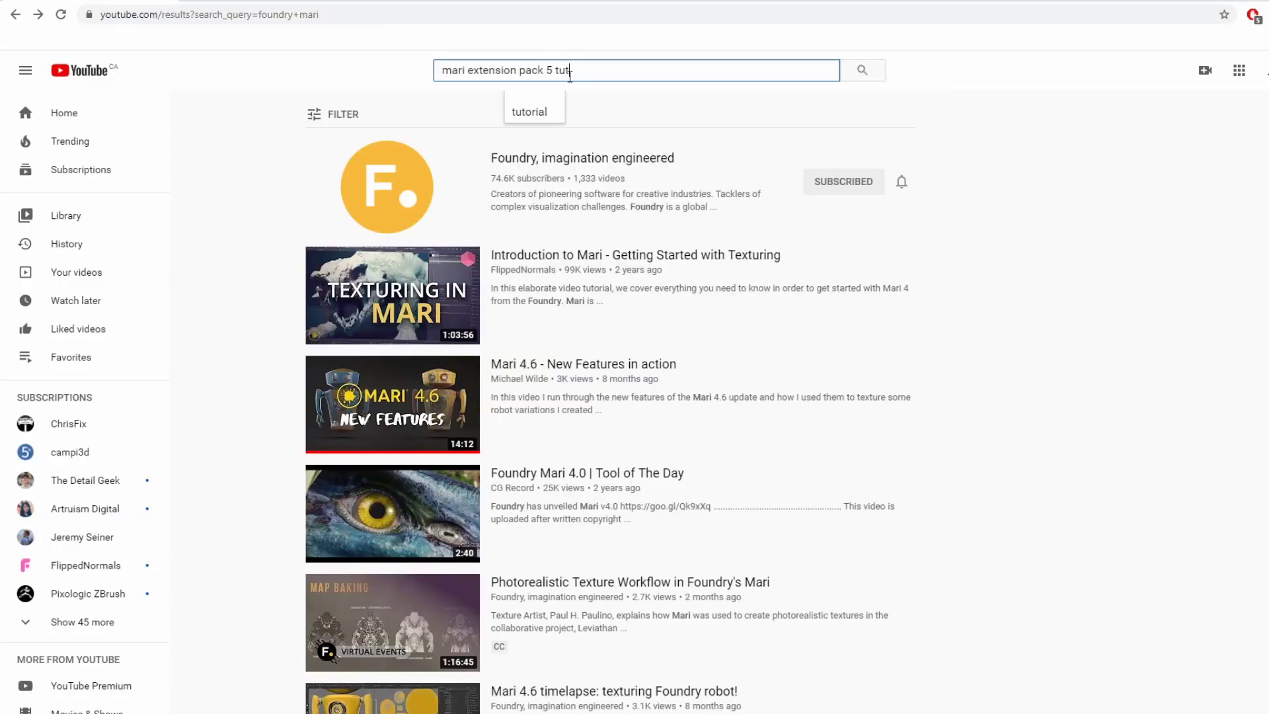
pyautogui.press('Return')
# - Open the MARI Extension Pack 5 tutorial playlist and go to the list of videos on its publisher's channel
pyautogui.click(625, 149)
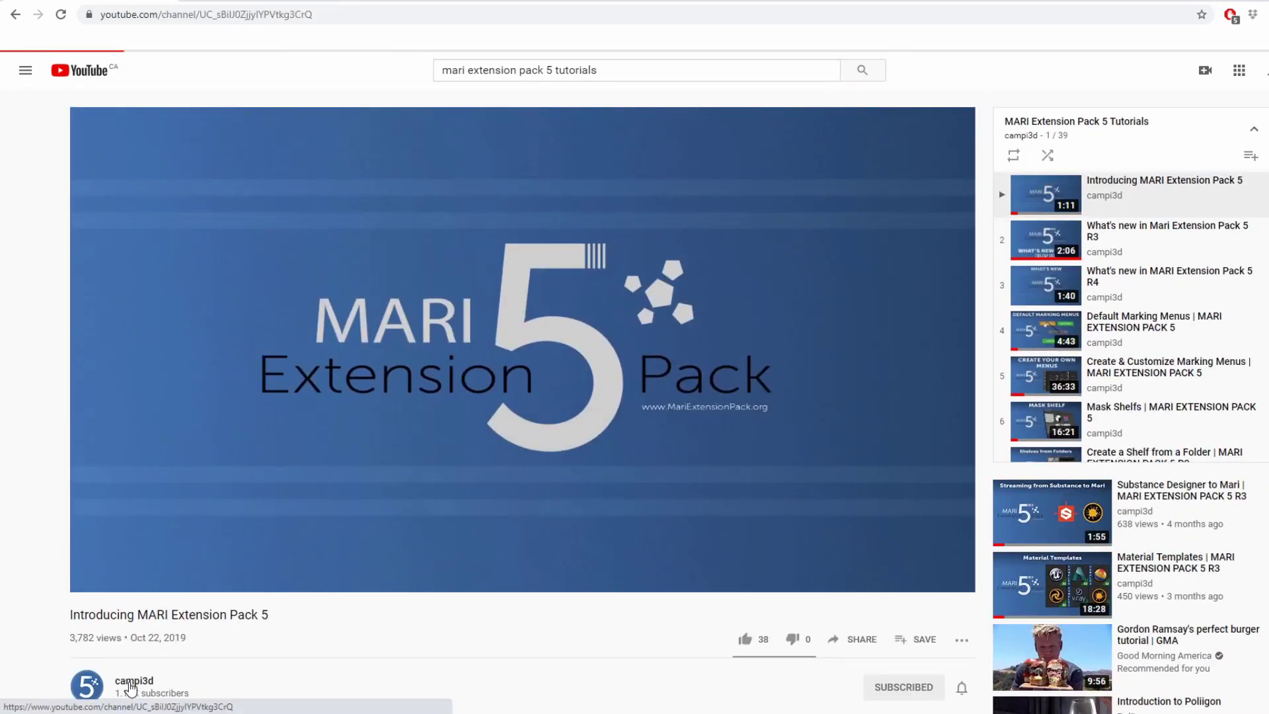
pyautogui.click(134, 681)
pyautogui.scroll(-1, 560, 334)
pyautogui.click(420, 155)
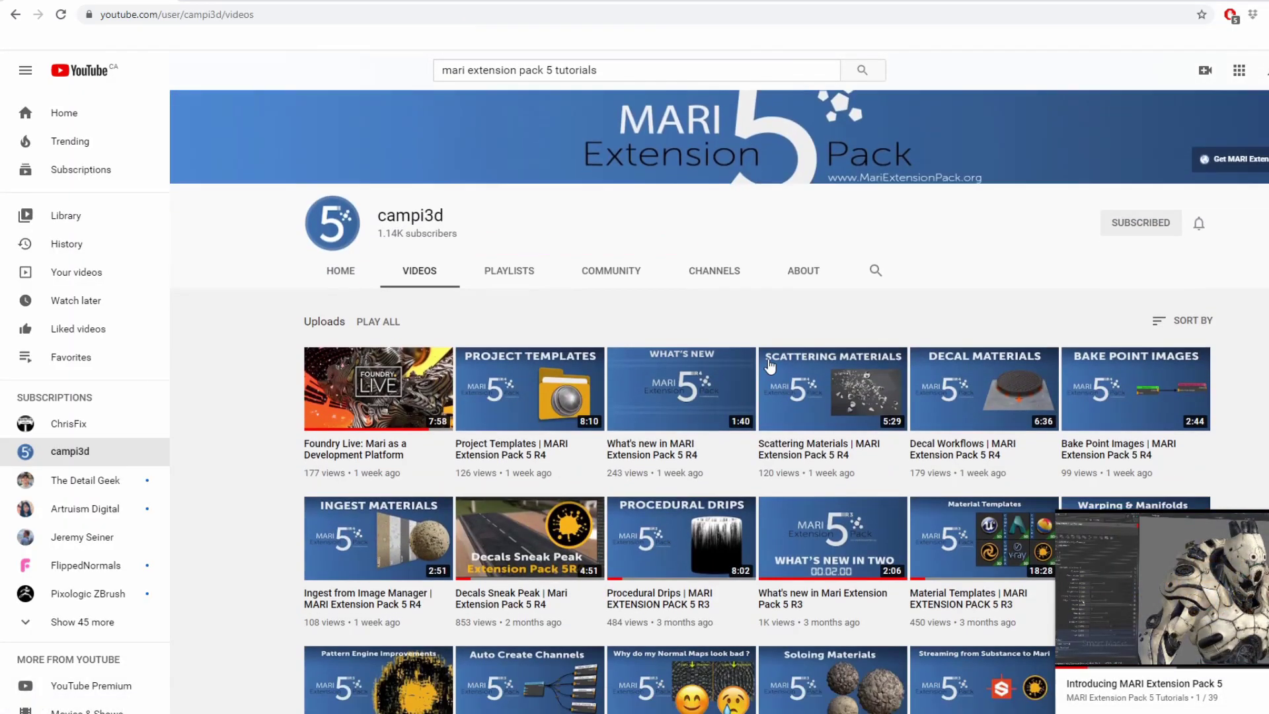
# - Browse the channel's uploads for the available MARI Extension Pack tutorials
pyautogui.scroll(-12, 930, 442)
pyautogui.scroll(-15, 931, 441)
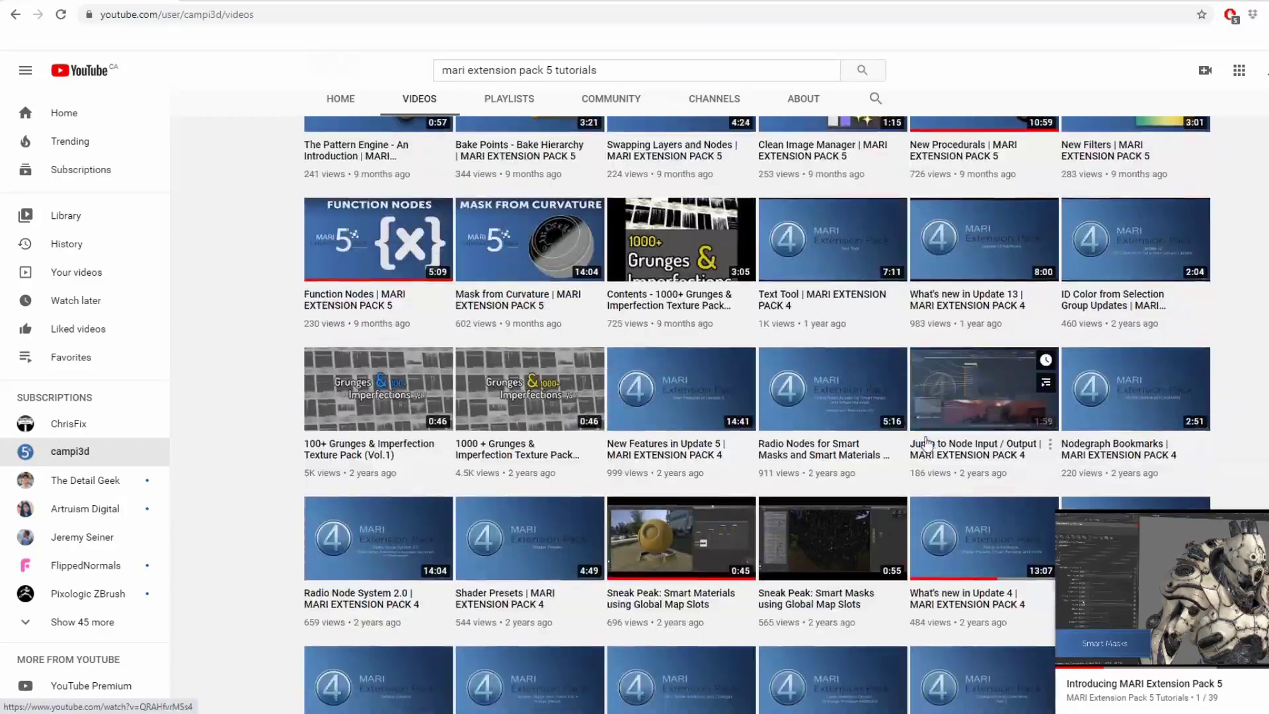
pyautogui.scroll(20, 894, 465)
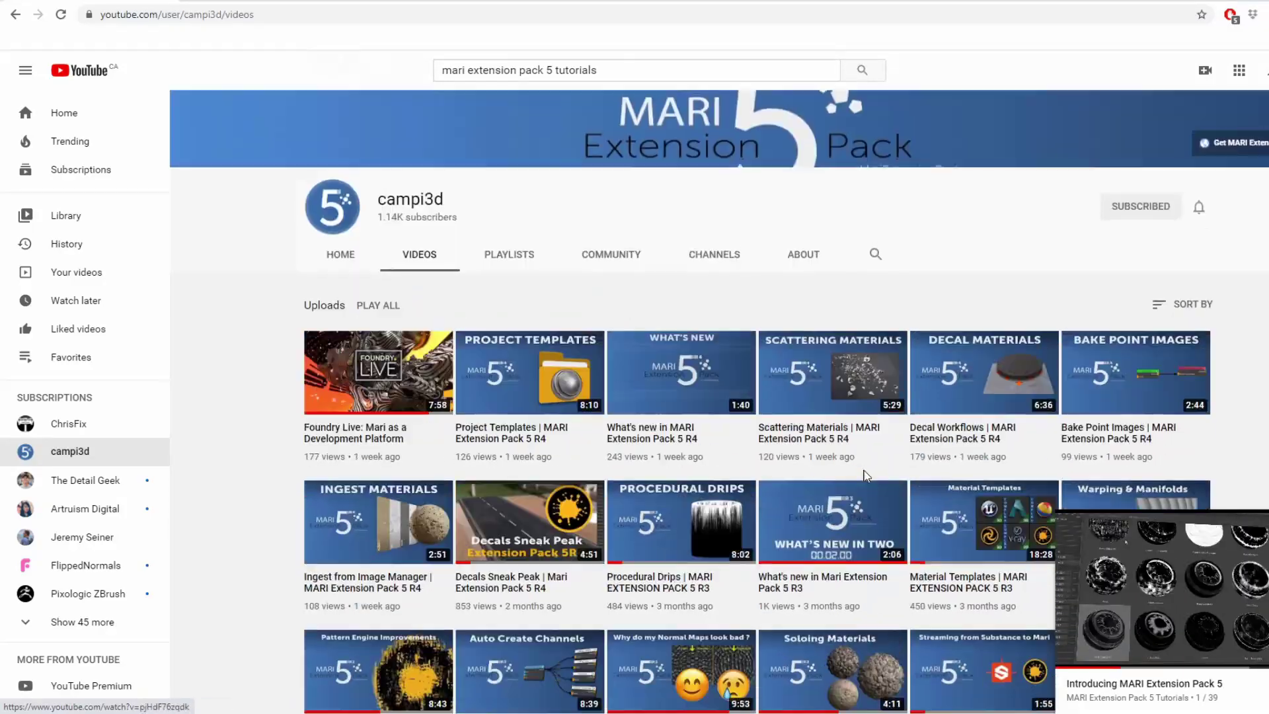
pyautogui.scroll(-4, 838, 266)
pyautogui.scroll(4, 838, 267)
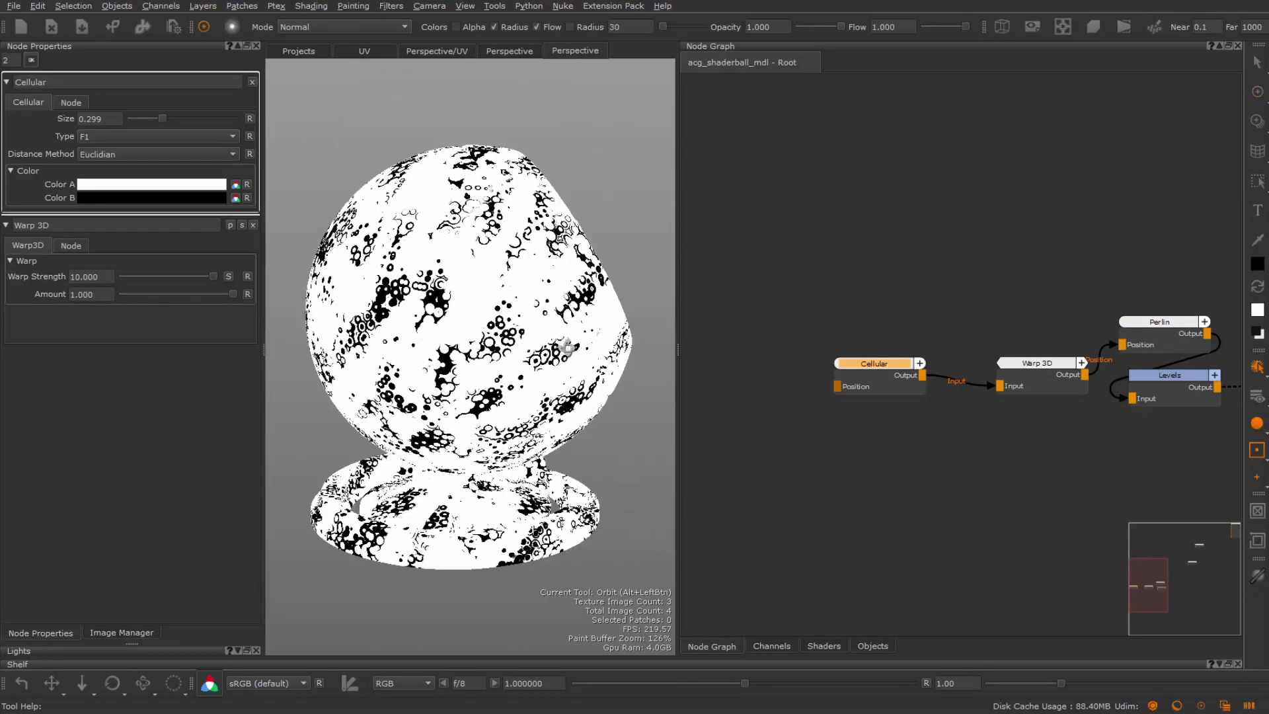
# - Switch to Mari, set the Warp 3D amount to 1.000 and try the Cellular node's types, ending on F2-F1
pyautogui.moveTo(142, 300); pyautogui.dragTo(238, 298)
pyautogui.click(106, 137)
pyautogui.click(105, 150)
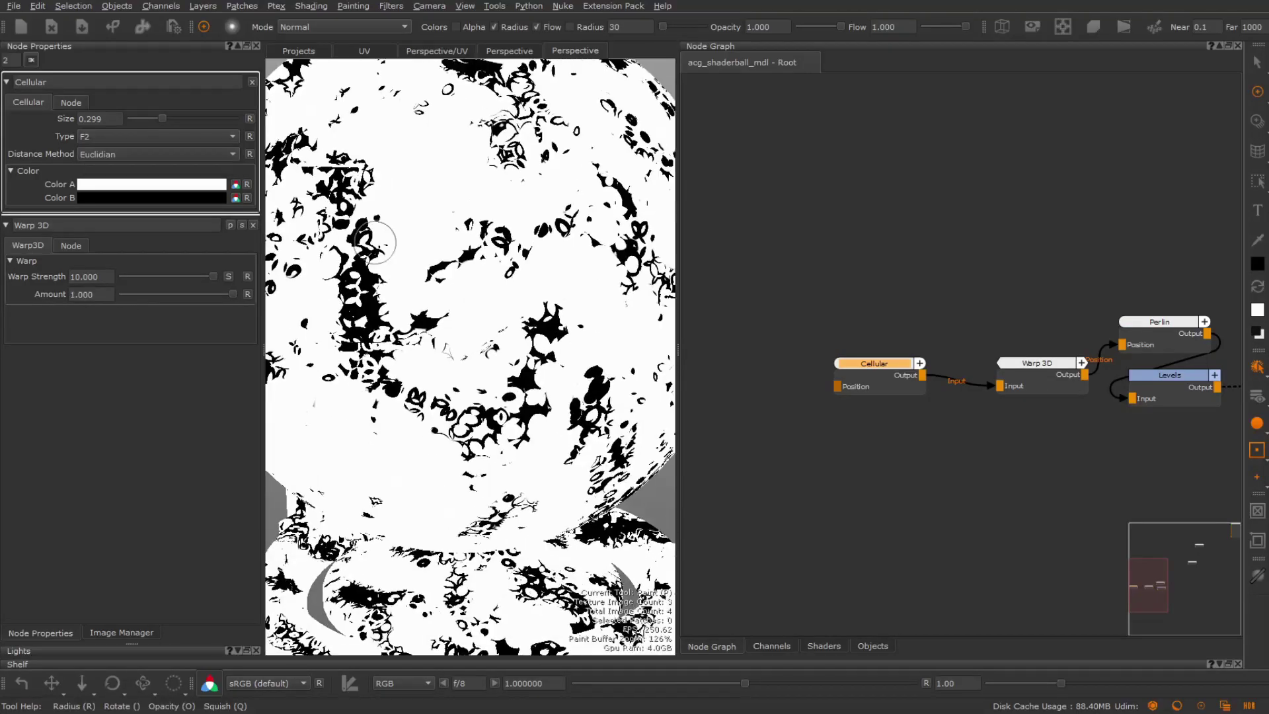
pyautogui.click(105, 137)
pyautogui.click(104, 151)
pyautogui.click(104, 137)
pyautogui.click(104, 150)
# - Set the Levels node's input levels to about 0.574 white, 0.519 mid and 0.366 black
pyautogui.moveTo(1186, 367); pyautogui.dragTo(1060, 333, button='middle')
pyautogui.click(1061, 340)
pyautogui.moveTo(148, 261); pyautogui.dragTo(177, 262)
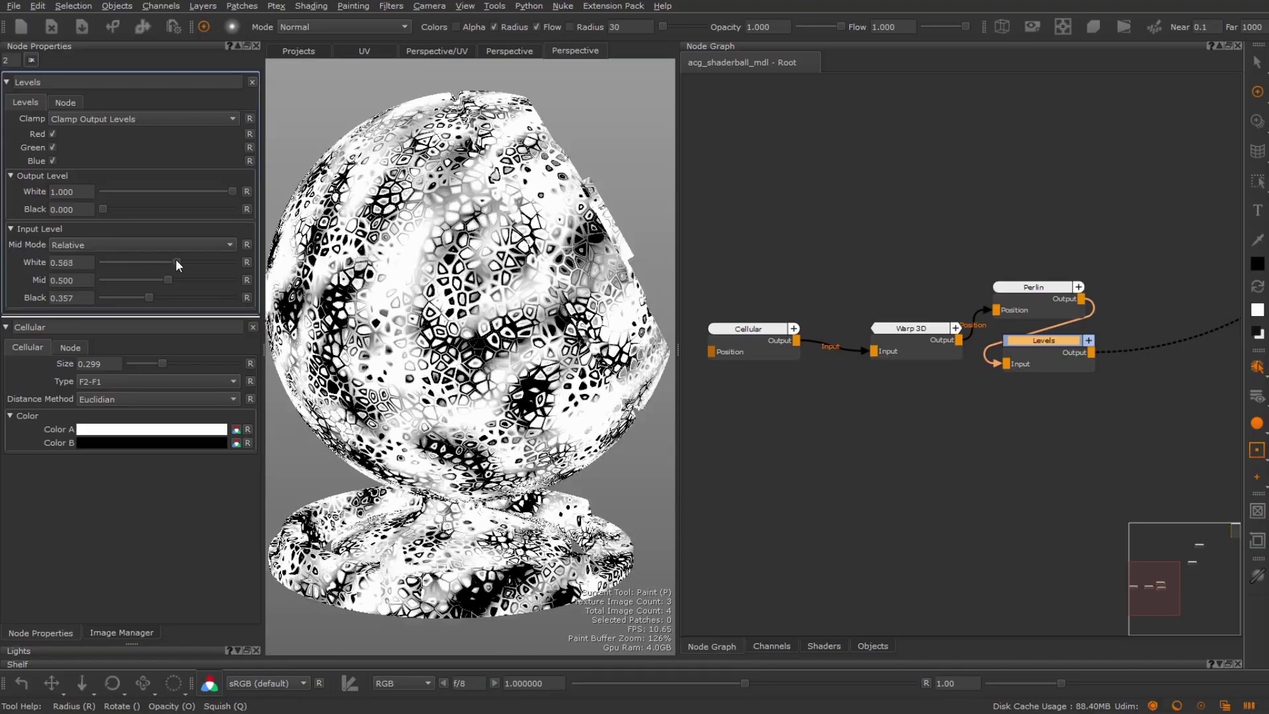
# - Change the distance method of the Cellular node from Euclidian to another option
pyautogui.click(748, 328)
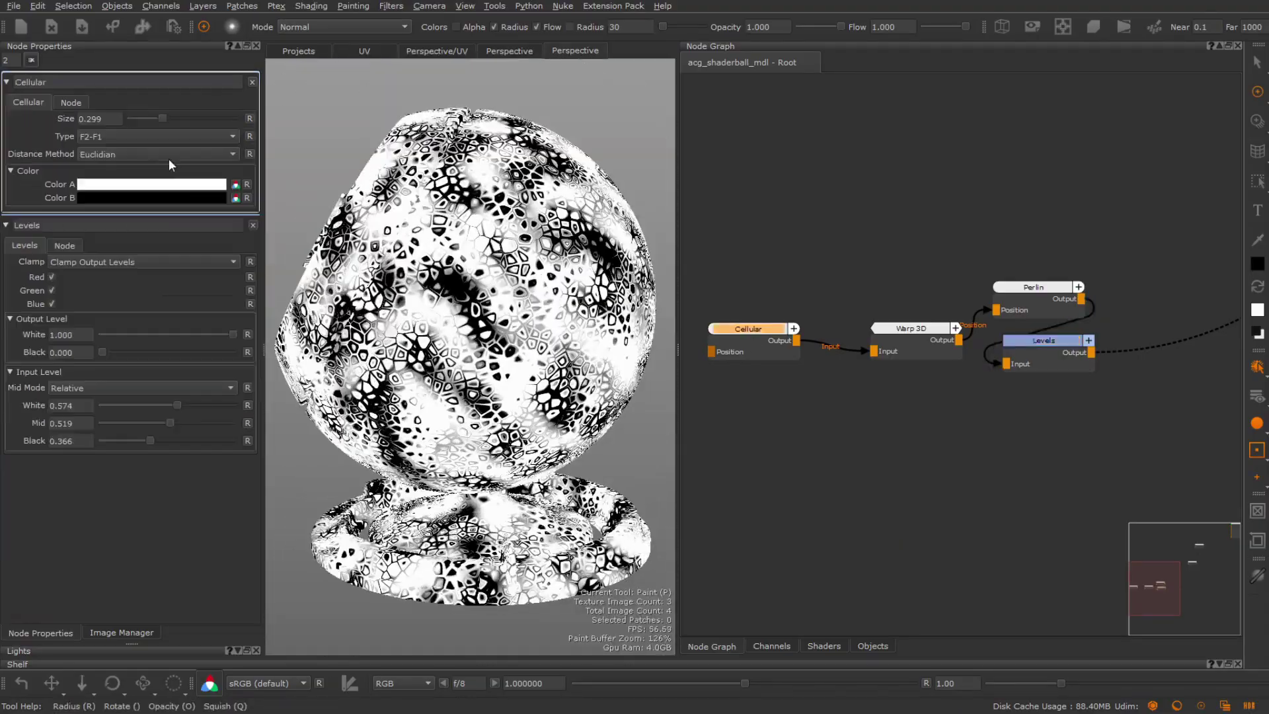
pyautogui.click(155, 153)
pyautogui.click(132, 169)
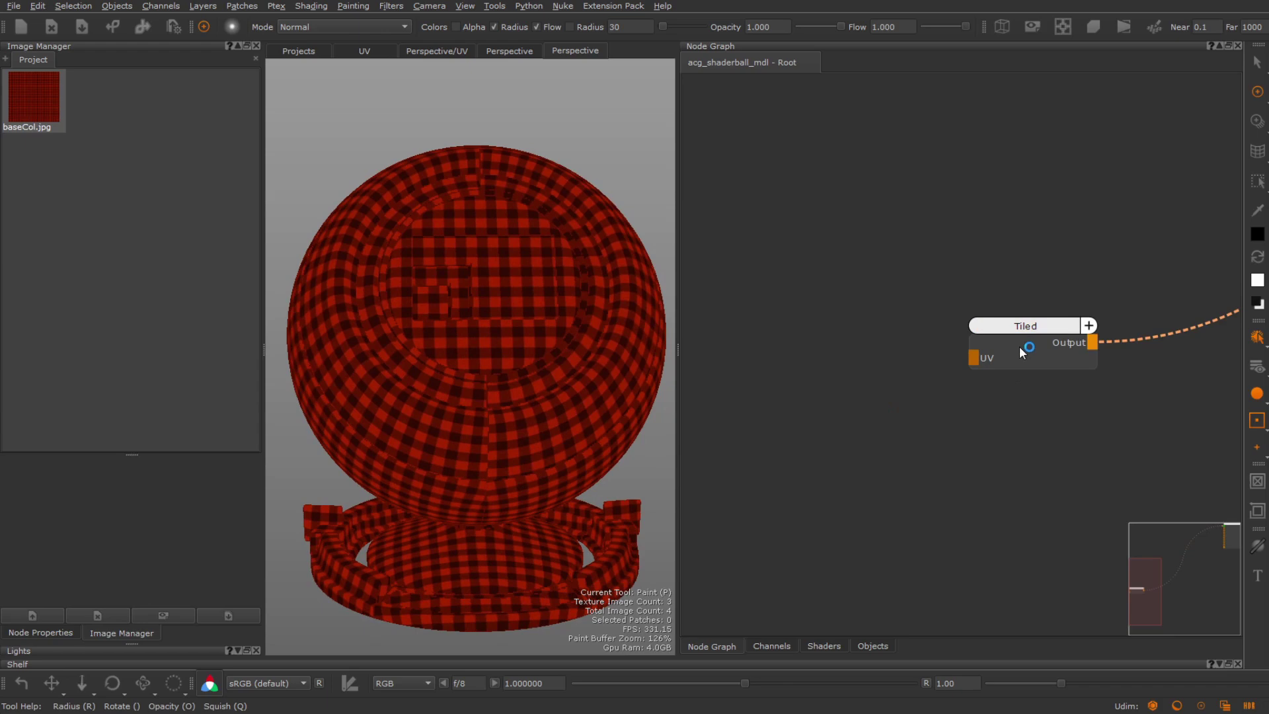
# - Preview the baseCol.jpg source image, and examine how it tiles across the UV seams of the shader ball
pyautogui.click(1027, 348)
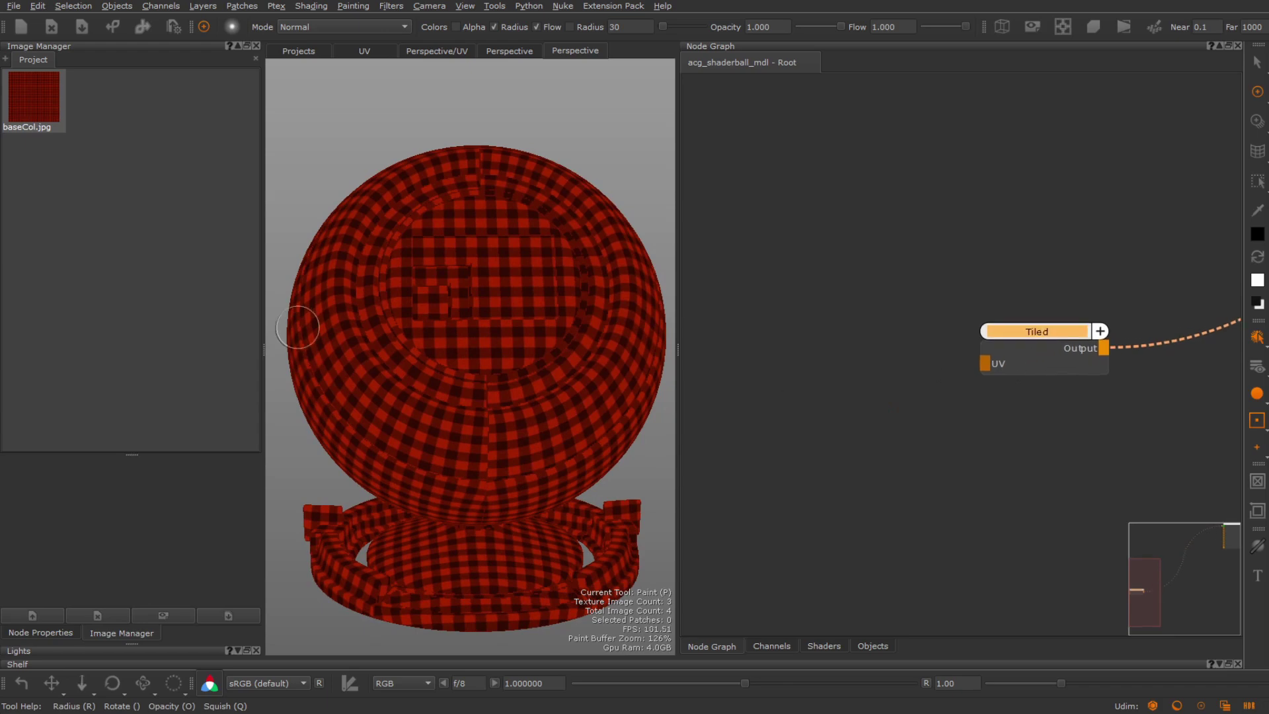
pyautogui.doubleClick(44, 113)
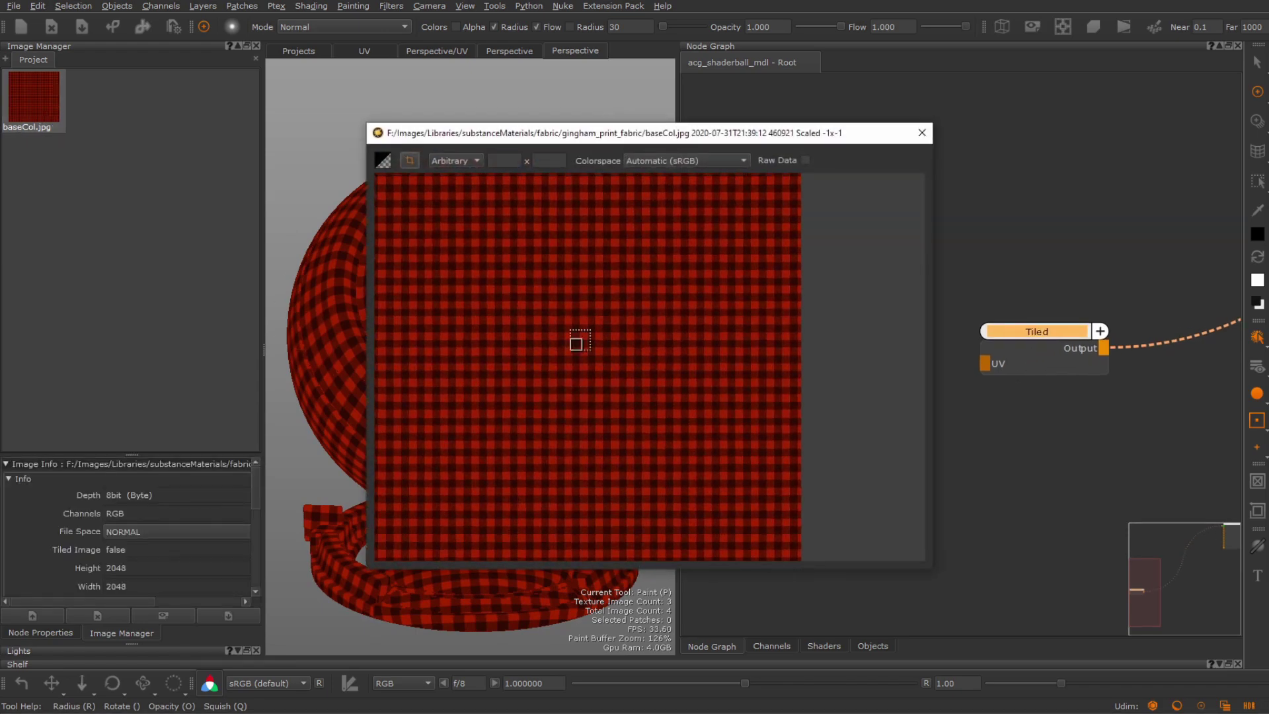
pyautogui.scroll(-4, 821, 329)
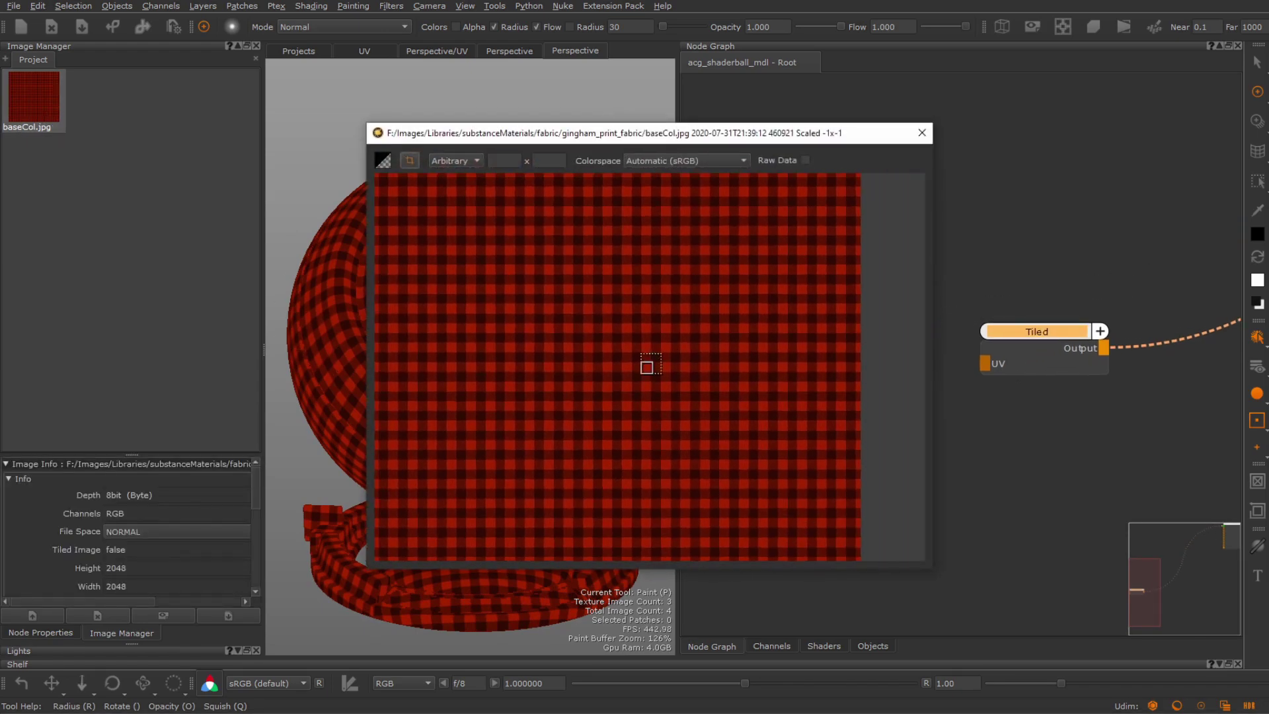
pyautogui.scroll(-2, 445, 401)
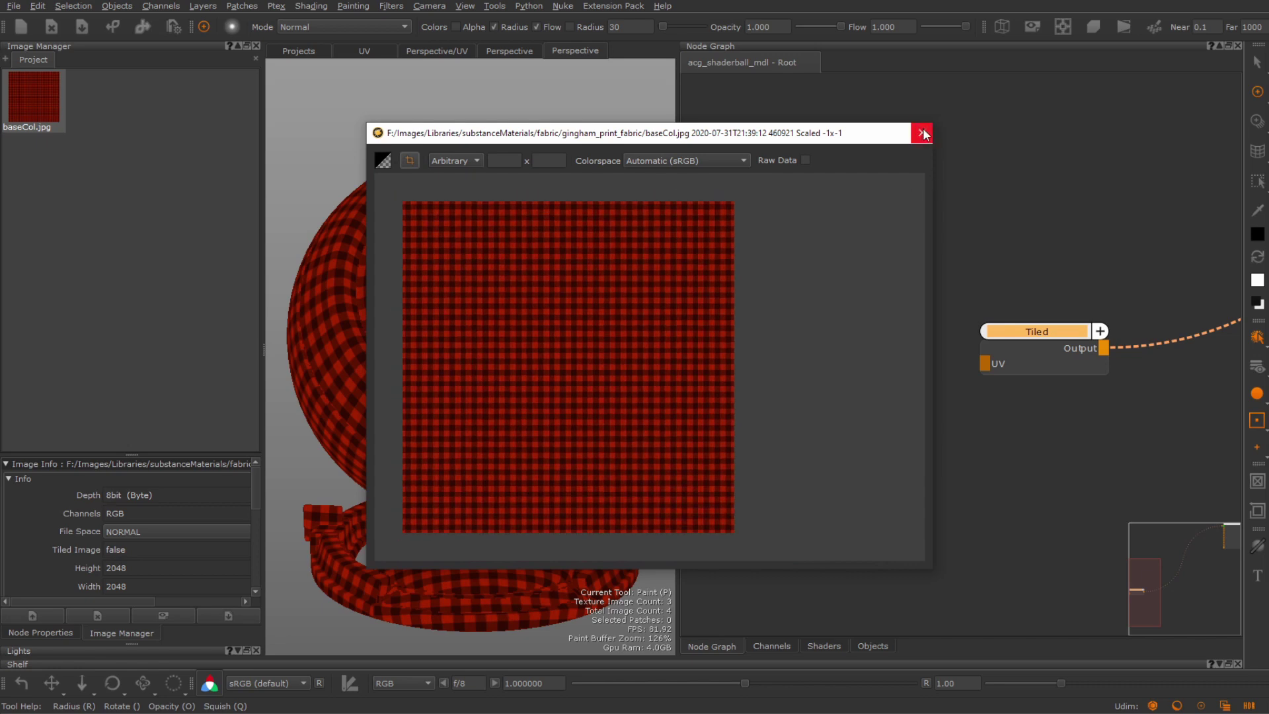
pyautogui.click(921, 132)
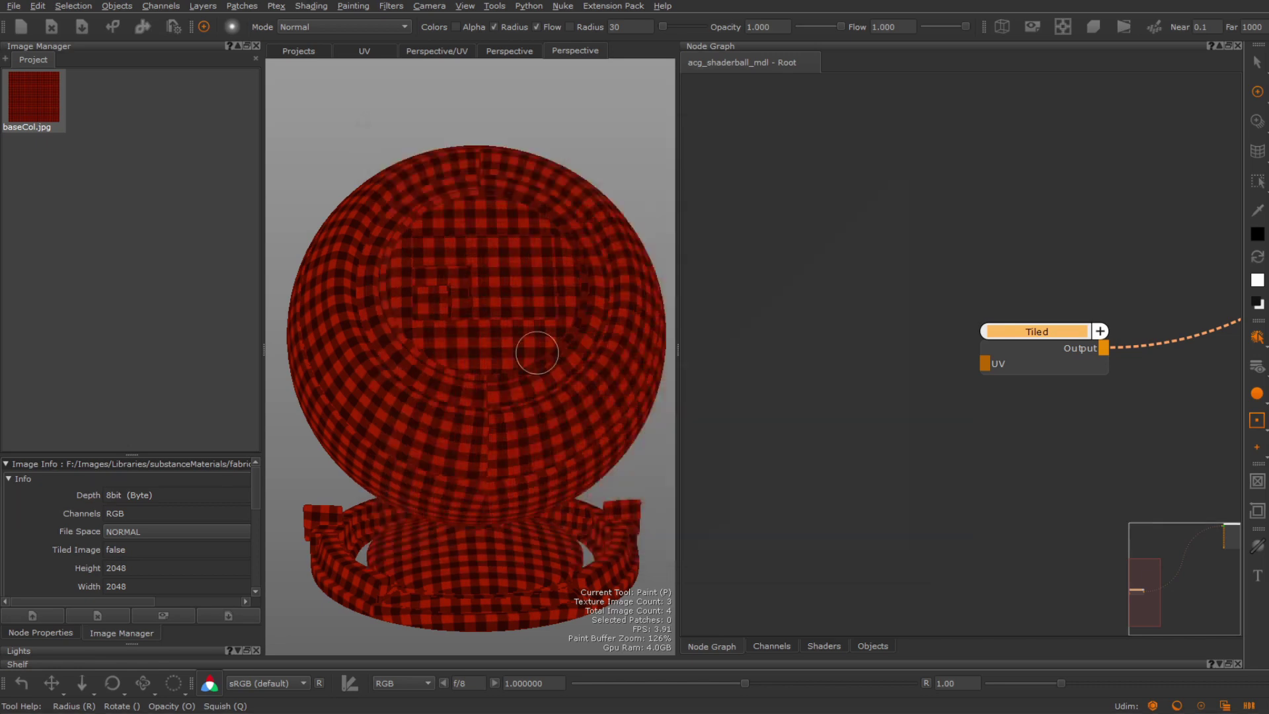
pyautogui.keyDown('alt'); pyautogui.moveTo(539, 341); pyautogui.dragTo(538, 297); pyautogui.keyUp('alt')
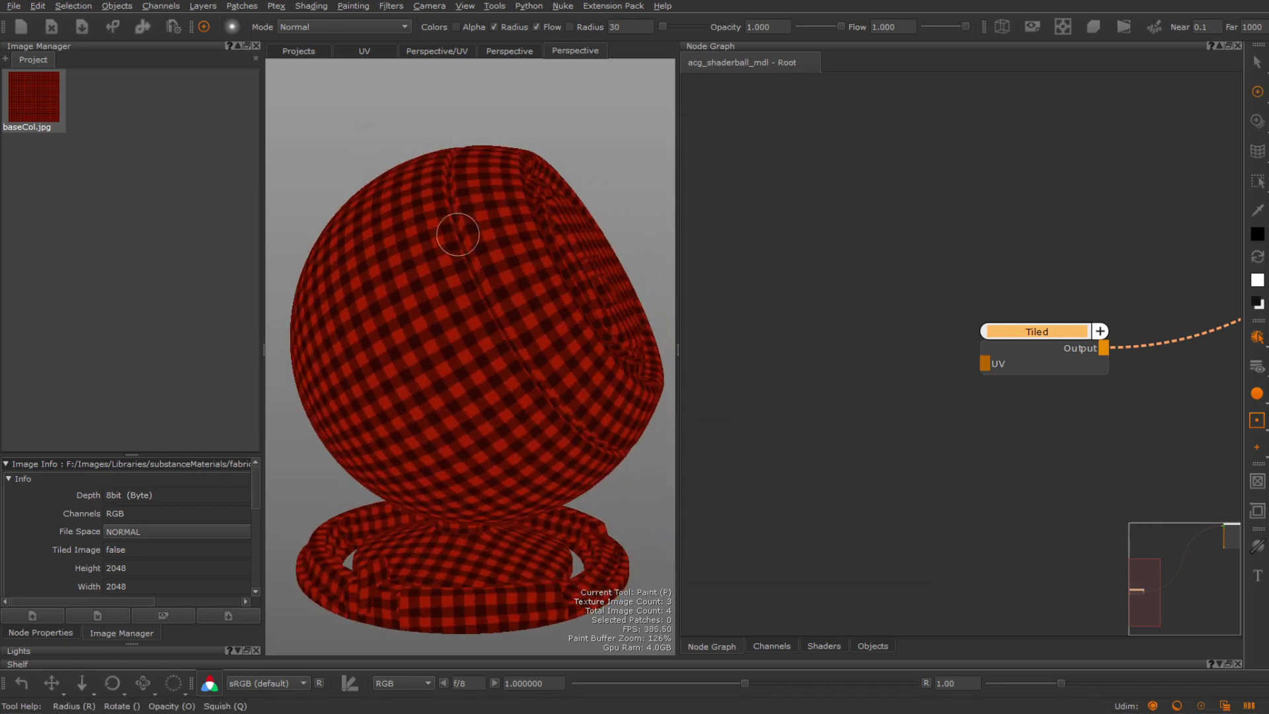
pyautogui.moveTo(510, 445)
pyautogui.keyDown('alt'); pyautogui.mouseDown()
pyautogui.moveTo(555, 459)
pyautogui.moveTo(433, 445)
pyautogui.mouseUp(); pyautogui.keyUp('alt')
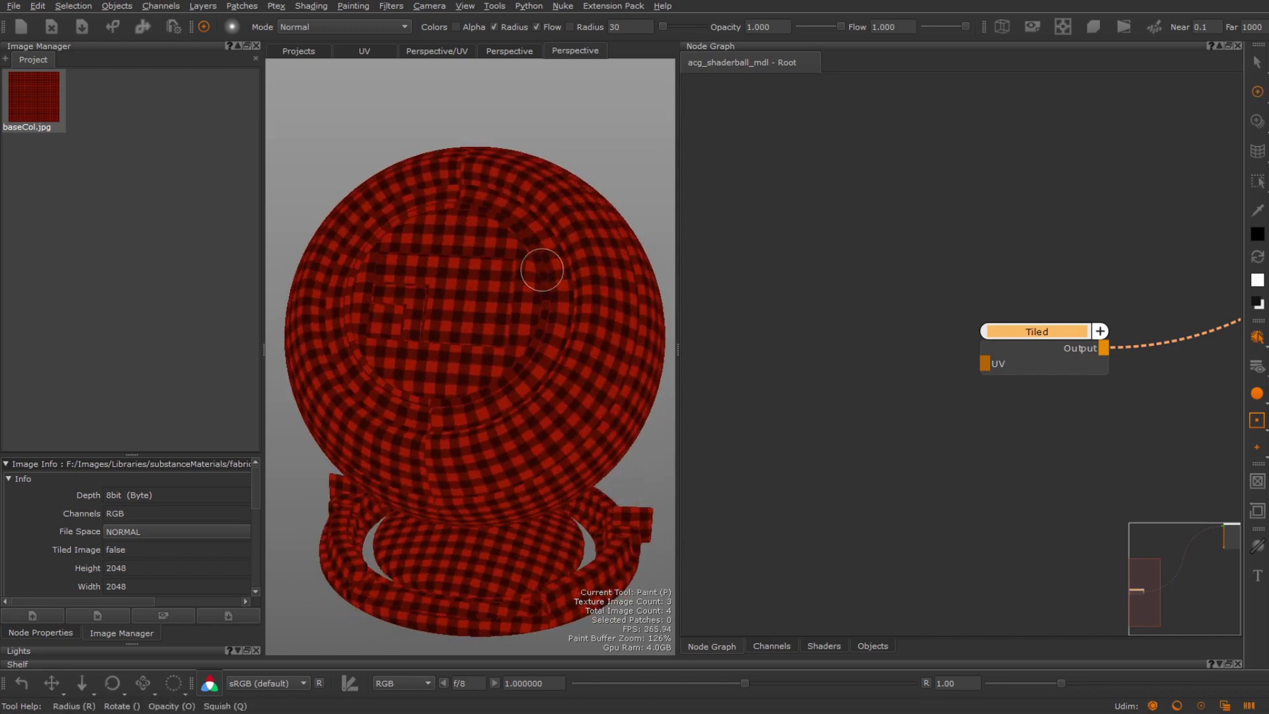
pyautogui.moveTo(532, 426)
pyautogui.keyDown('alt'); pyautogui.mouseDown()
pyautogui.moveTo(476, 425)
pyautogui.moveTo(502, 463)
pyautogui.moveTo(588, 425)
pyautogui.mouseUp(); pyautogui.keyUp('alt')
# - Add a UV node and place it in front of the Tiled node in the node graph
pyautogui.scroll(1, 903, 370)
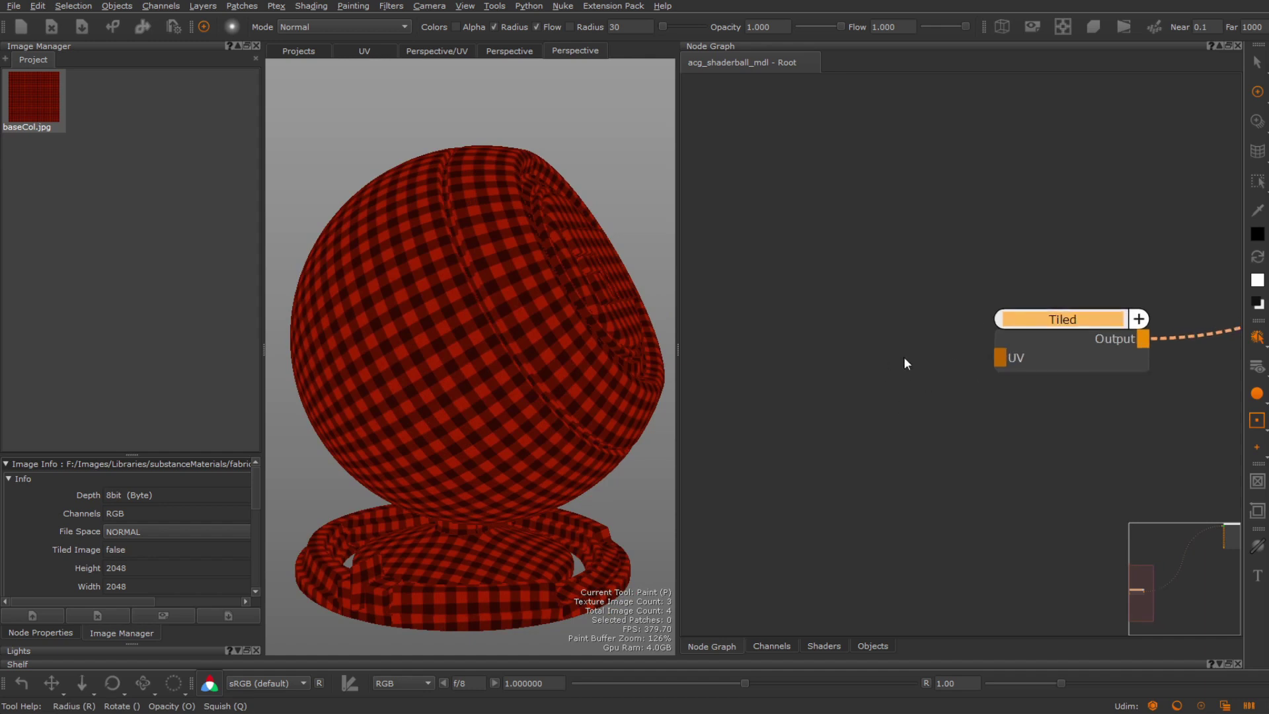
pyautogui.scroll(-2, 903, 358)
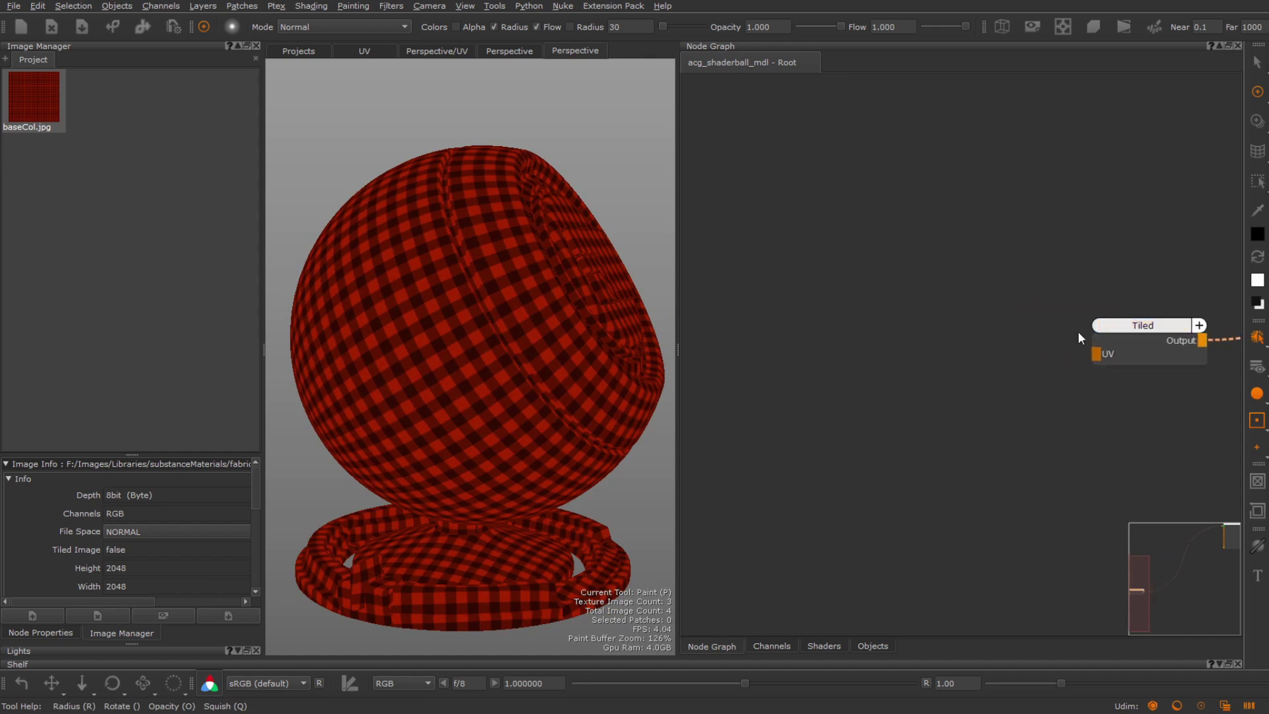
pyautogui.press('Tab')
pyautogui.write('uv')
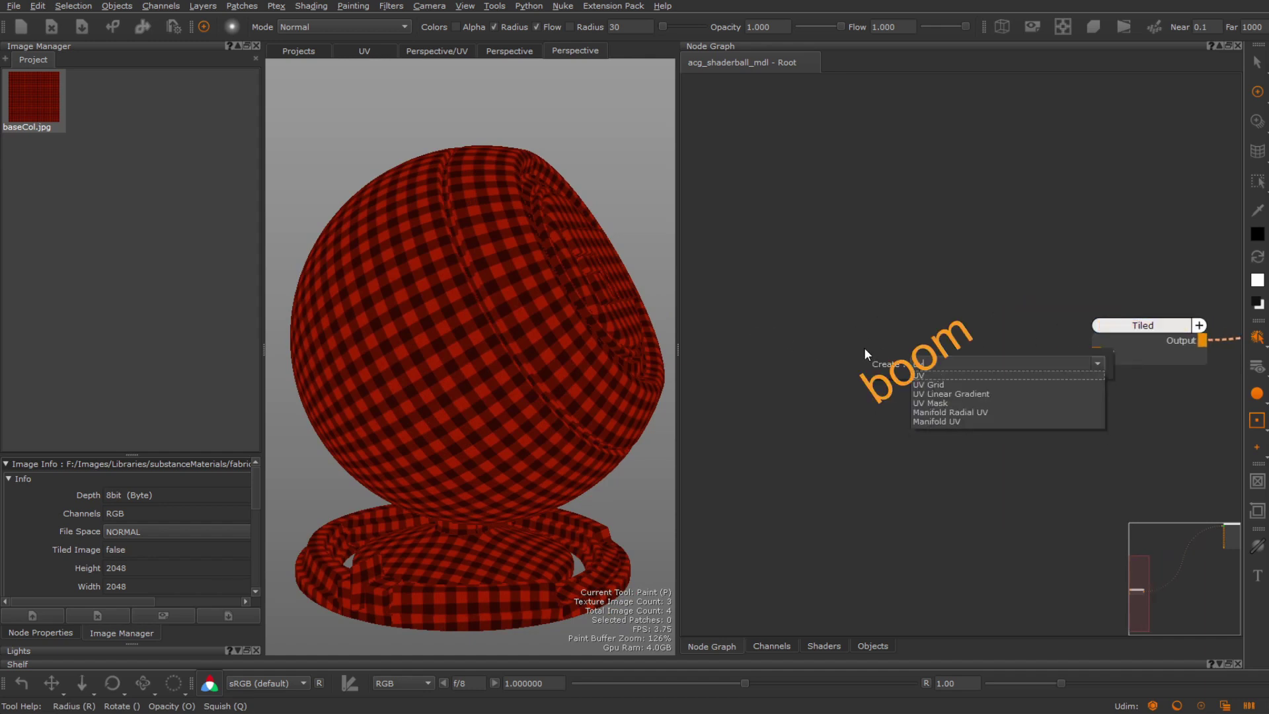
pyautogui.press('Return')
pyautogui.moveTo(892, 362); pyautogui.dragTo(821, 359)
pyautogui.moveTo(939, 411); pyautogui.dragTo(875, 406, button='middle')
pyautogui.moveTo(787, 346); pyautogui.dragTo(779, 327)
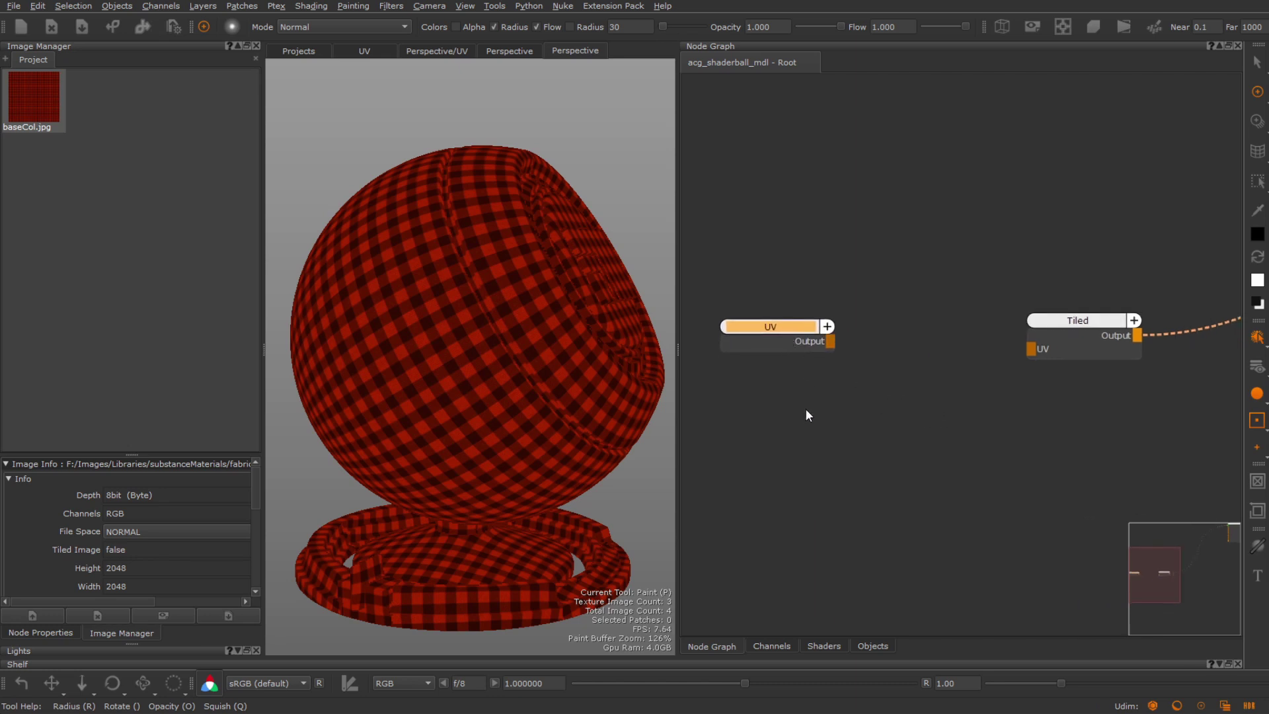
# - Add a Position node and place it below the UV node
pyautogui.click(806, 414)
pyautogui.press('Tab')
pyautogui.write('posi')
pyautogui.press('Return')
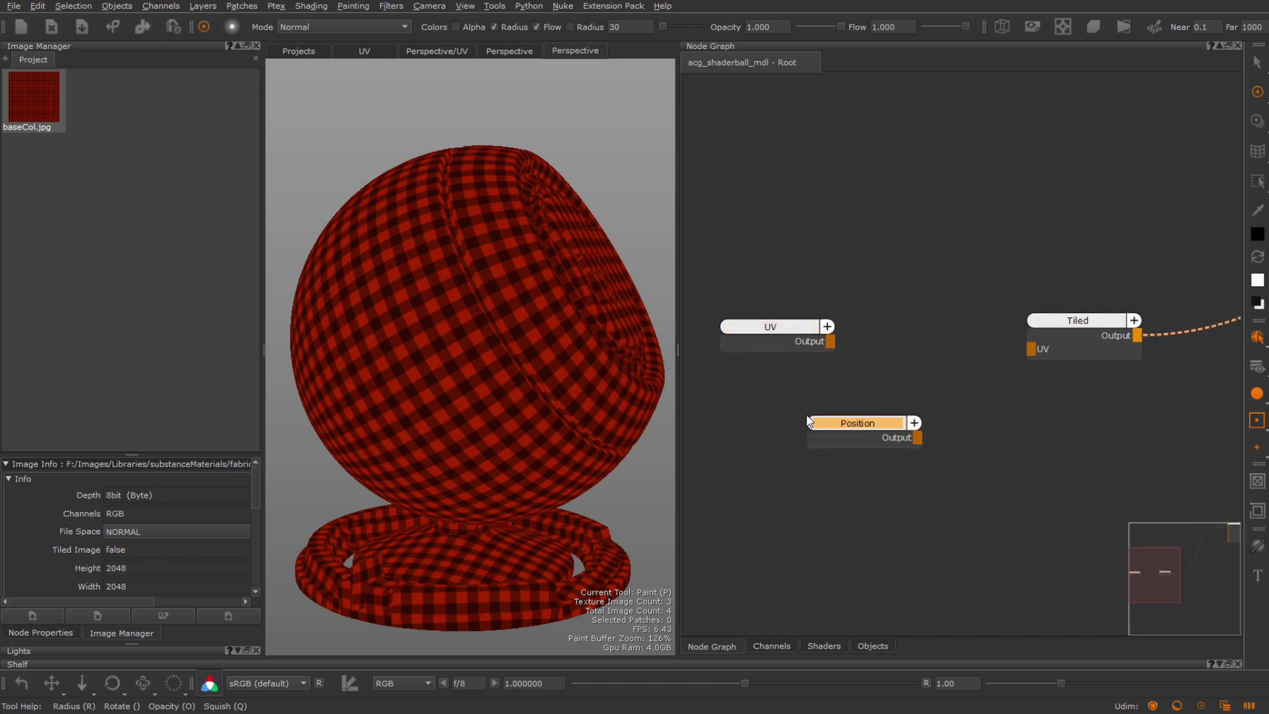
pyautogui.moveTo(831, 437); pyautogui.dragTo(793, 446)
# - Move the UV node next to the Tiled node and delete the Position node
pyautogui.moveTo(790, 338); pyautogui.dragTo(960, 350)
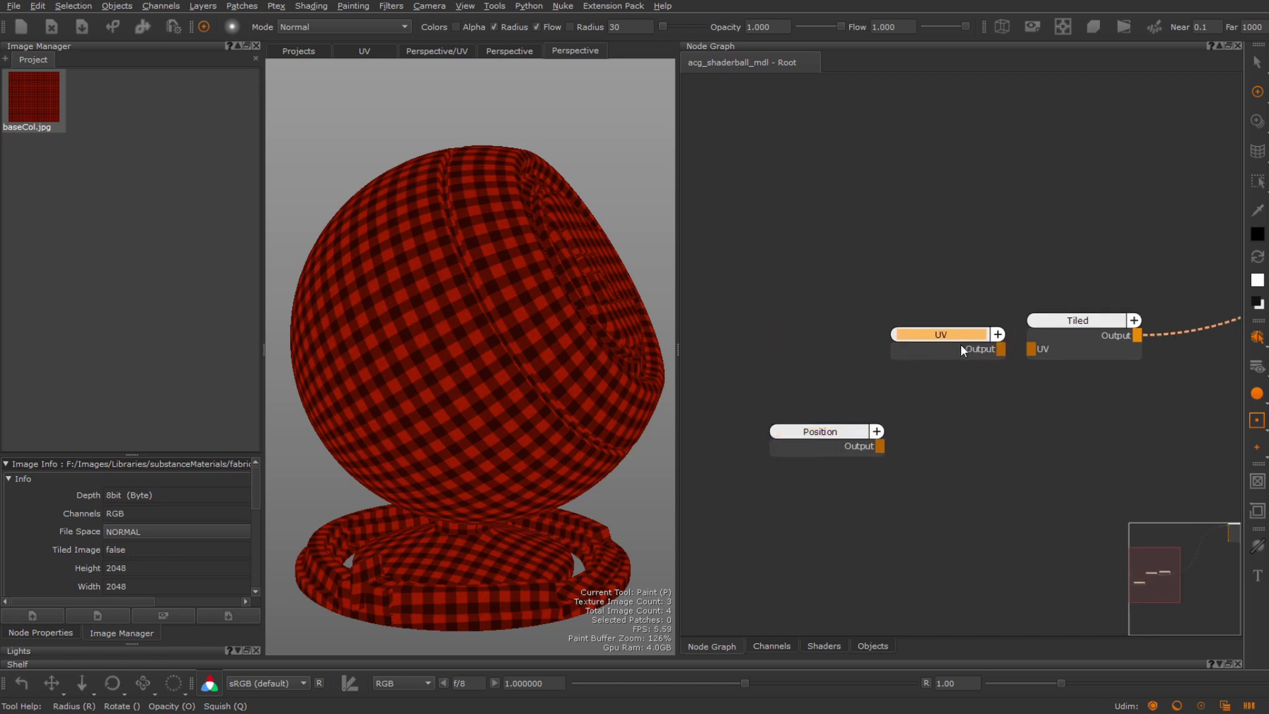
pyautogui.moveTo(760, 415); pyautogui.dragTo(890, 495)
pyautogui.press('Delete')
# - Move the UV node away from Tiled and examine its output on the model and in the UV view
pyautogui.moveTo(952, 354); pyautogui.dragTo(798, 359)
pyautogui.press('v')
pyautogui.press('Tab')
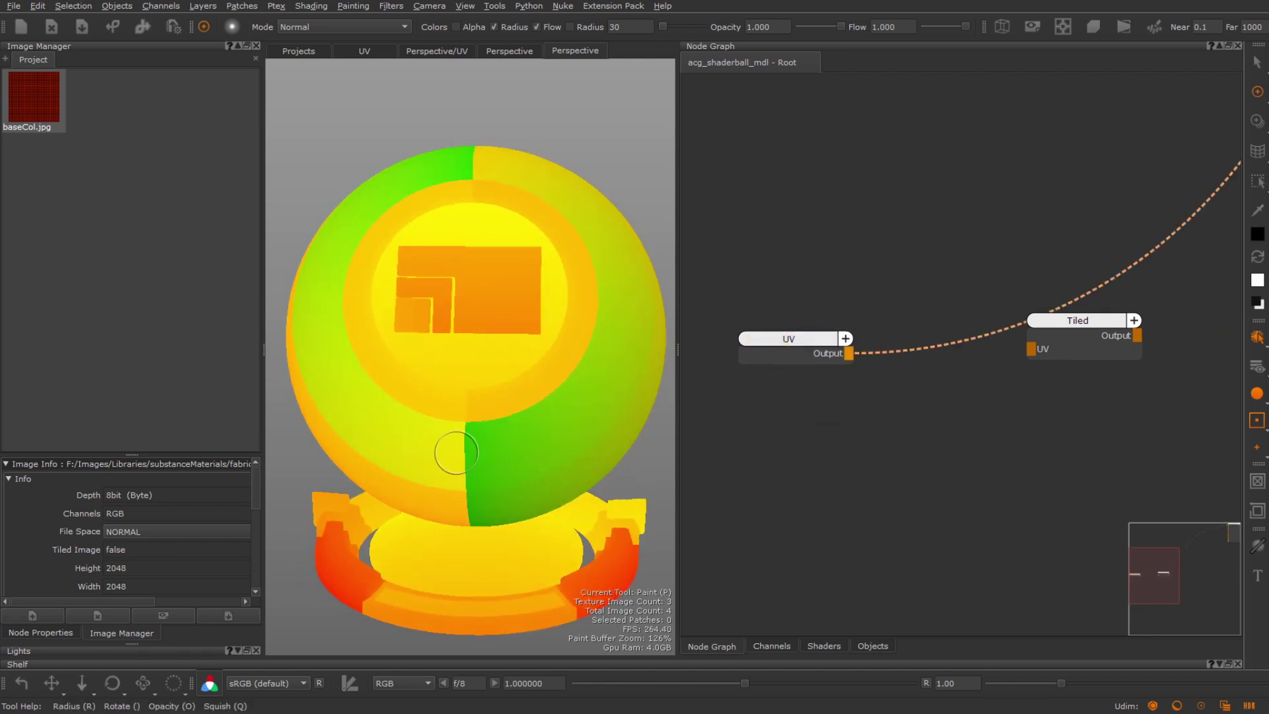
pyautogui.keyDown('alt'); pyautogui.moveTo(470, 423); pyautogui.dragTo(508, 421, button='middle'); pyautogui.keyUp('alt')
pyautogui.scroll(-5, 496, 425)
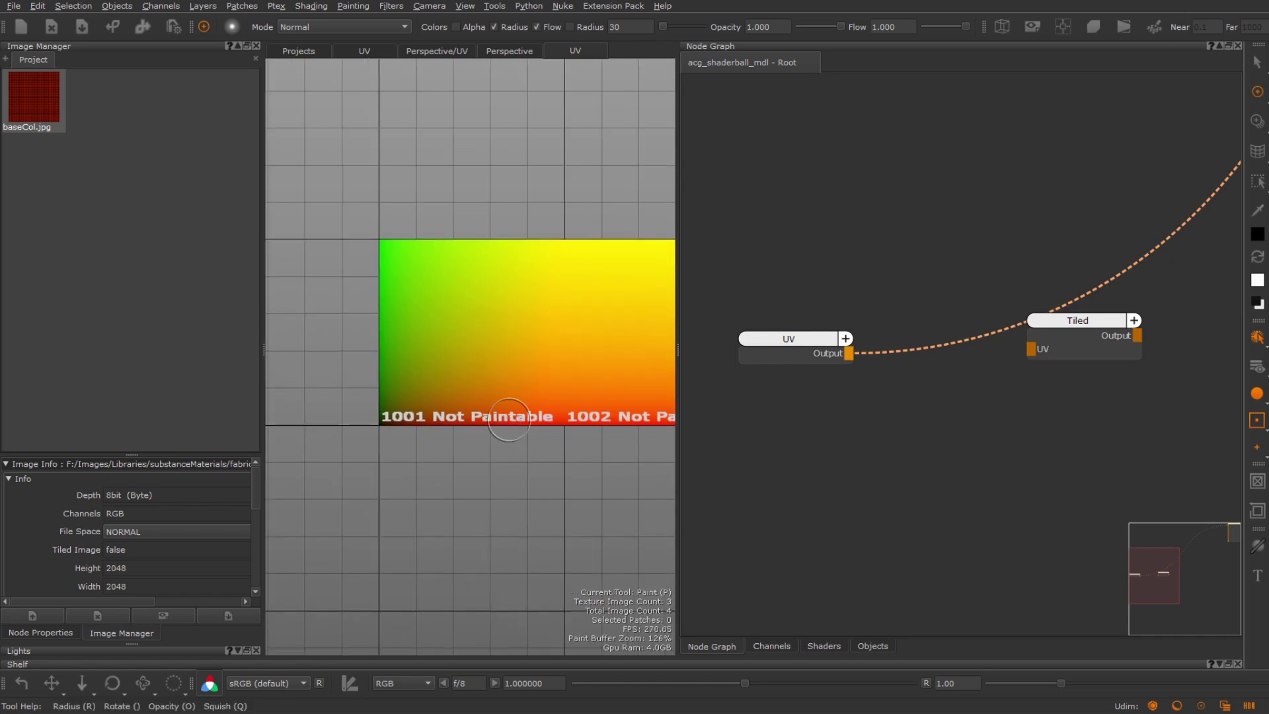
pyautogui.press('Tab')
# - Display the Tiled node's output on the model again and shift the UV node slightly upward in the graph
pyautogui.click(1108, 319)
pyautogui.press('v')
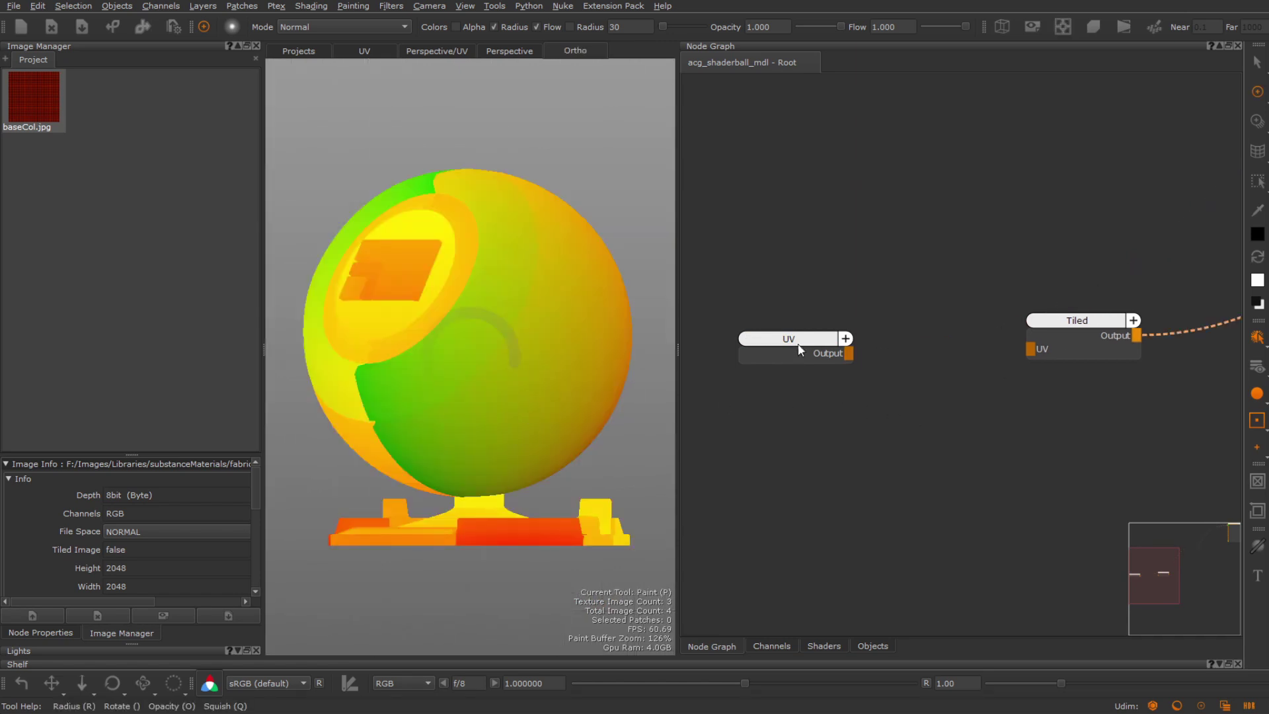
pyautogui.moveTo(789, 338); pyautogui.dragTo(807, 325)
pyautogui.keyDown('alt'); pyautogui.moveTo(538, 450); pyautogui.dragTo(627, 443); pyautogui.keyUp('alt')
# - Add a Perlin node below the UV node in the node graph
pyautogui.click(847, 442)
pyautogui.press('Tab')
pyautogui.write('perlin')
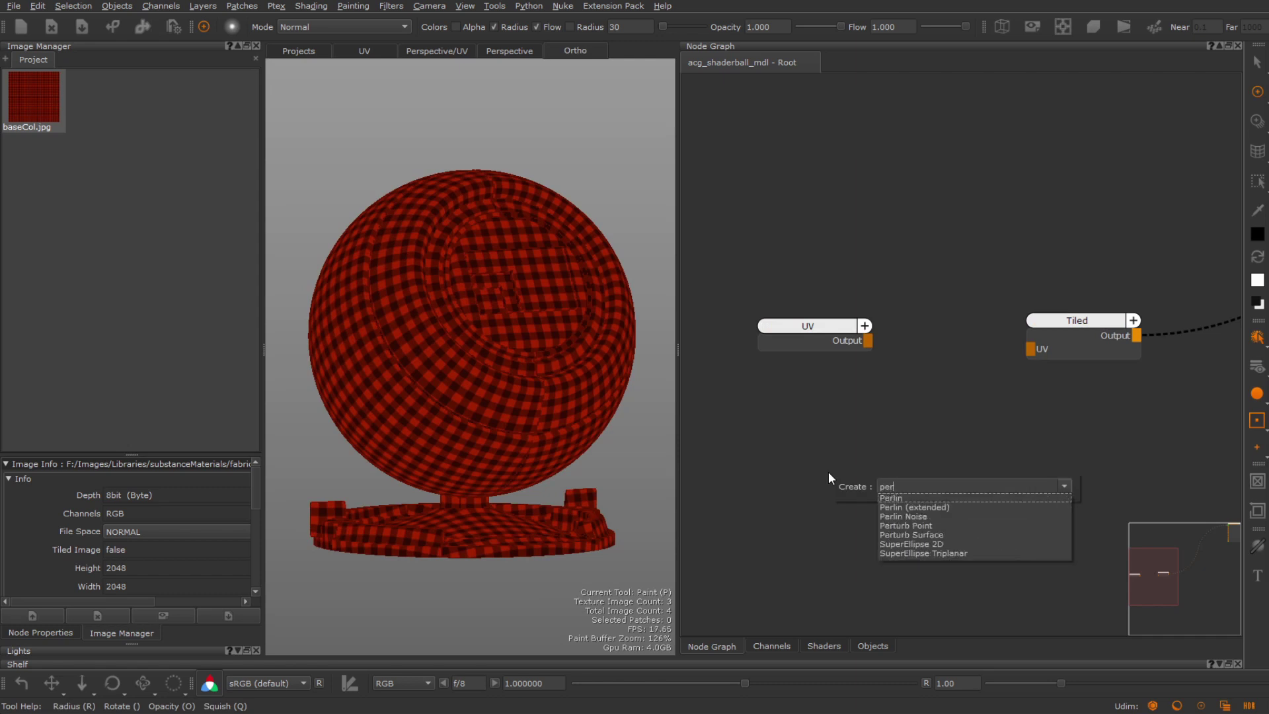
pyautogui.press('Return')
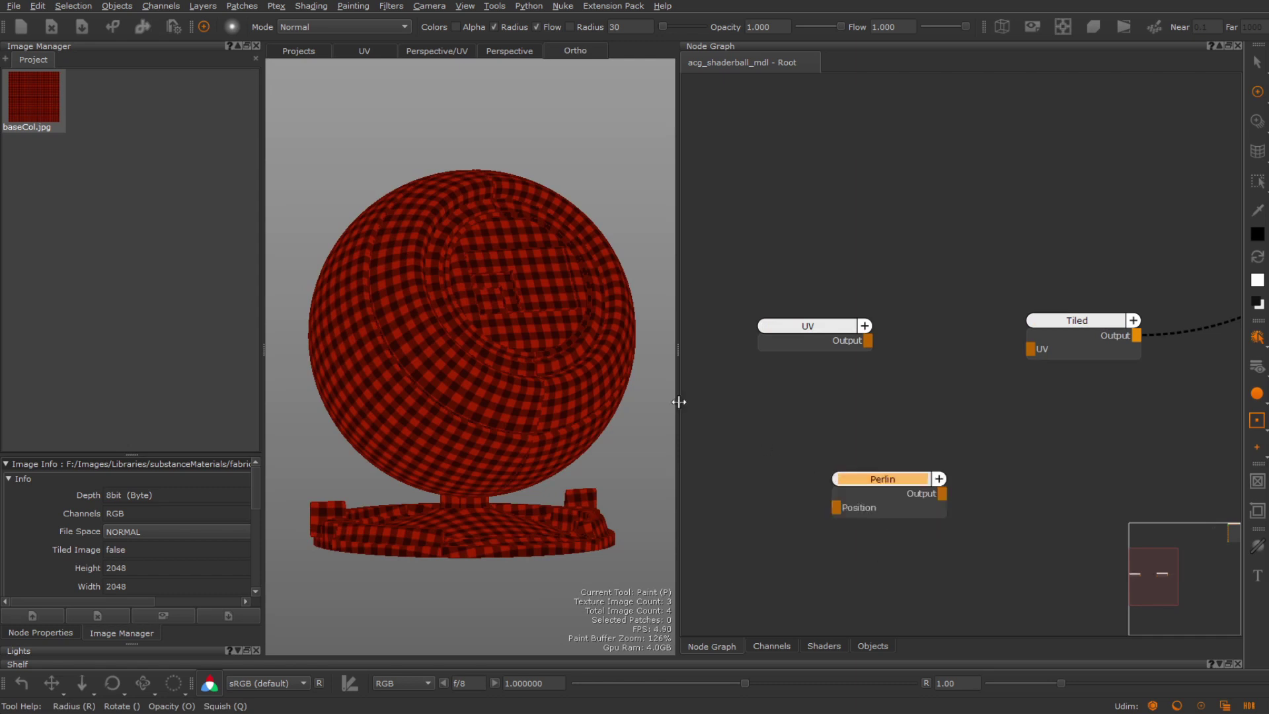
# - Preview the Perlin node's output on the model, restore the Tiled output, and position Perlin directly under the UV node
pyautogui.moveTo(942, 493); pyautogui.dragTo(1241, 357)
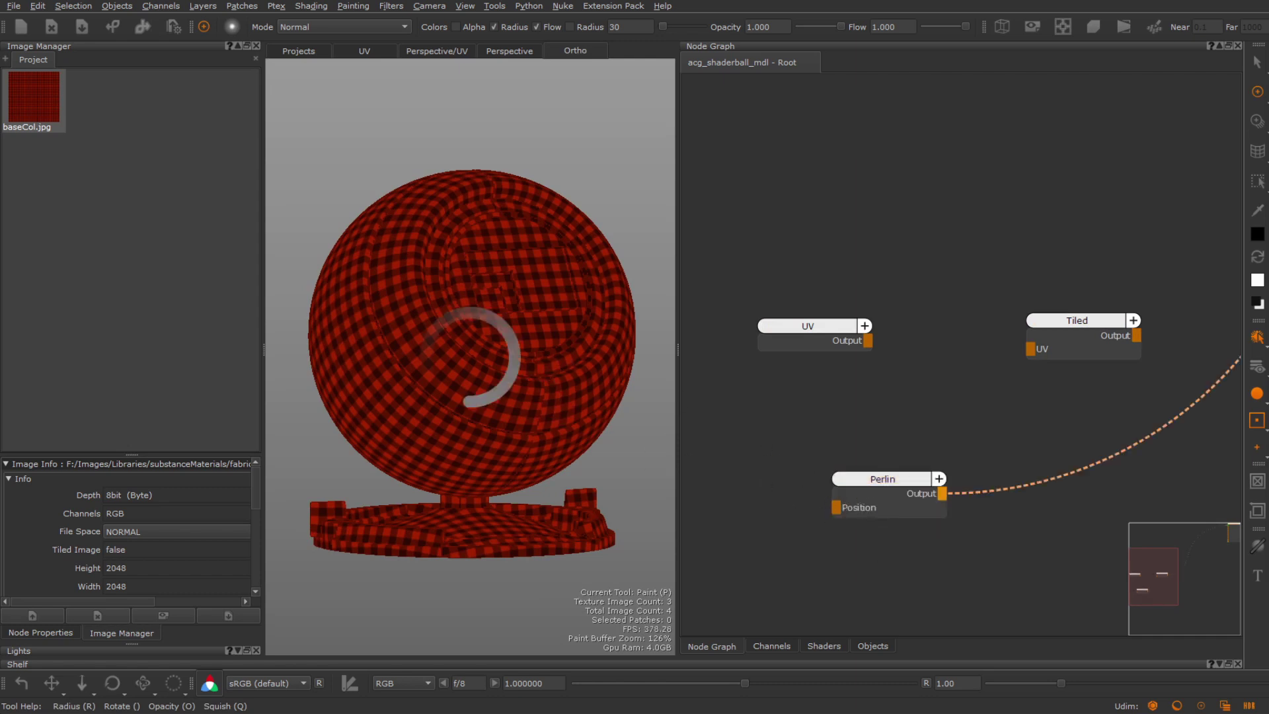
pyautogui.keyDown('alt'); pyautogui.moveTo(487, 464); pyautogui.dragTo(465, 416); pyautogui.keyUp('alt')
pyautogui.hotkey('ctrl', 'z')
pyautogui.moveTo(901, 478); pyautogui.dragTo(873, 423)
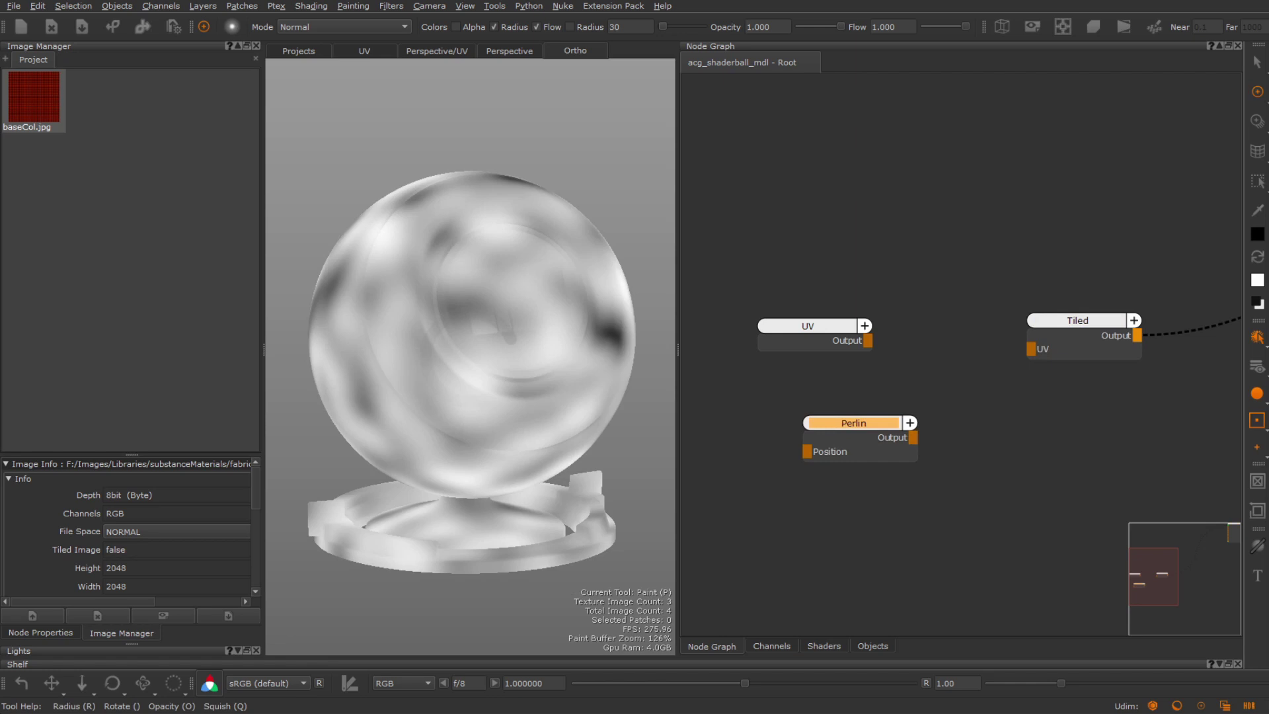
pyautogui.moveTo(852, 451); pyautogui.dragTo(832, 438)
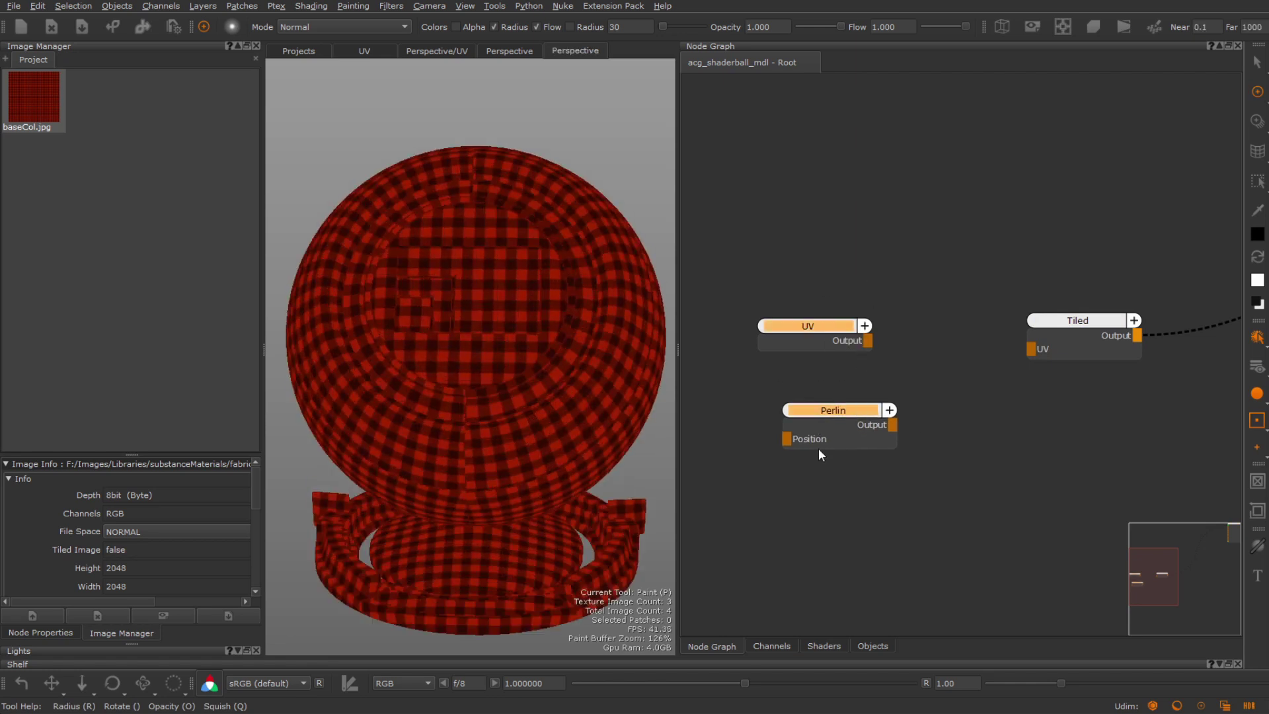
# - Insert an Add node combining UV and Perlin into Tiled's UV input, and examine the warped pattern on the model
pyautogui.press('Tab')
pyautogui.write('add')
pyautogui.press('Return')
pyautogui.moveTo(1040, 407); pyautogui.dragTo(928, 371)
pyautogui.moveTo(851, 424); pyautogui.dragTo(770, 419)
pyautogui.moveTo(859, 343); pyautogui.dragTo(801, 347)
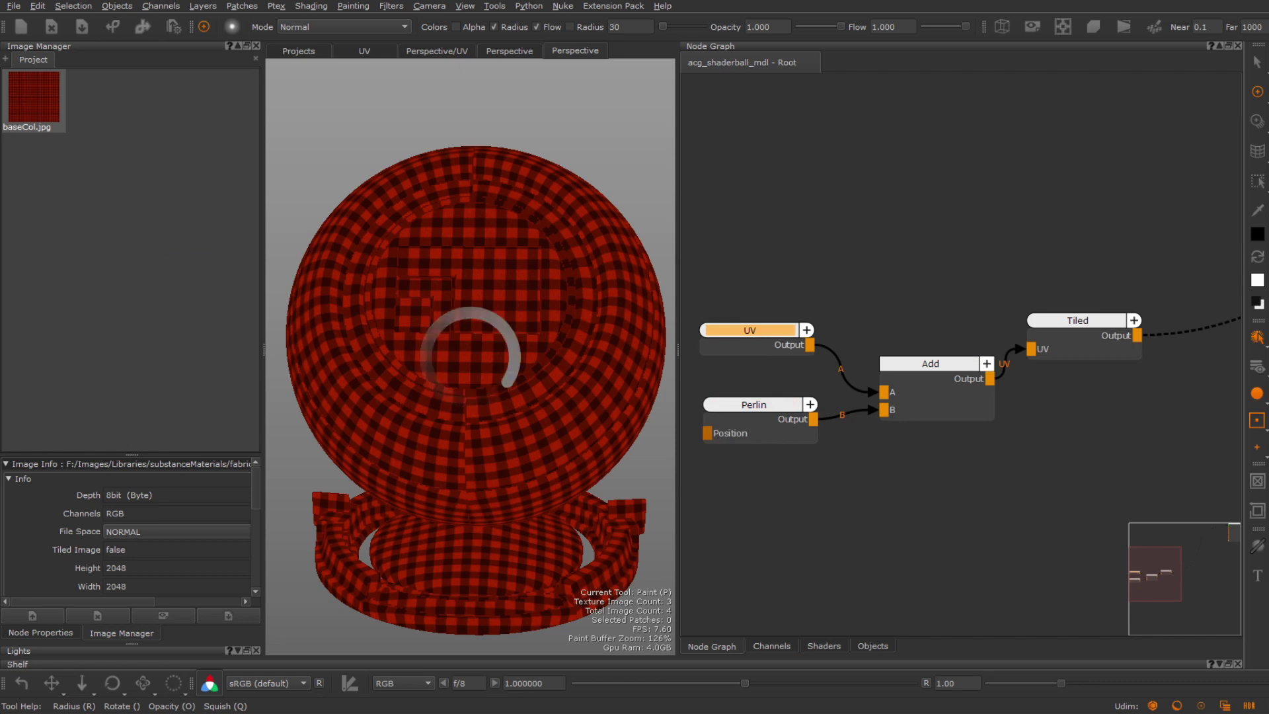
pyautogui.keyDown('alt'); pyautogui.moveTo(504, 416); pyautogui.dragTo(402, 397); pyautogui.keyUp('alt')
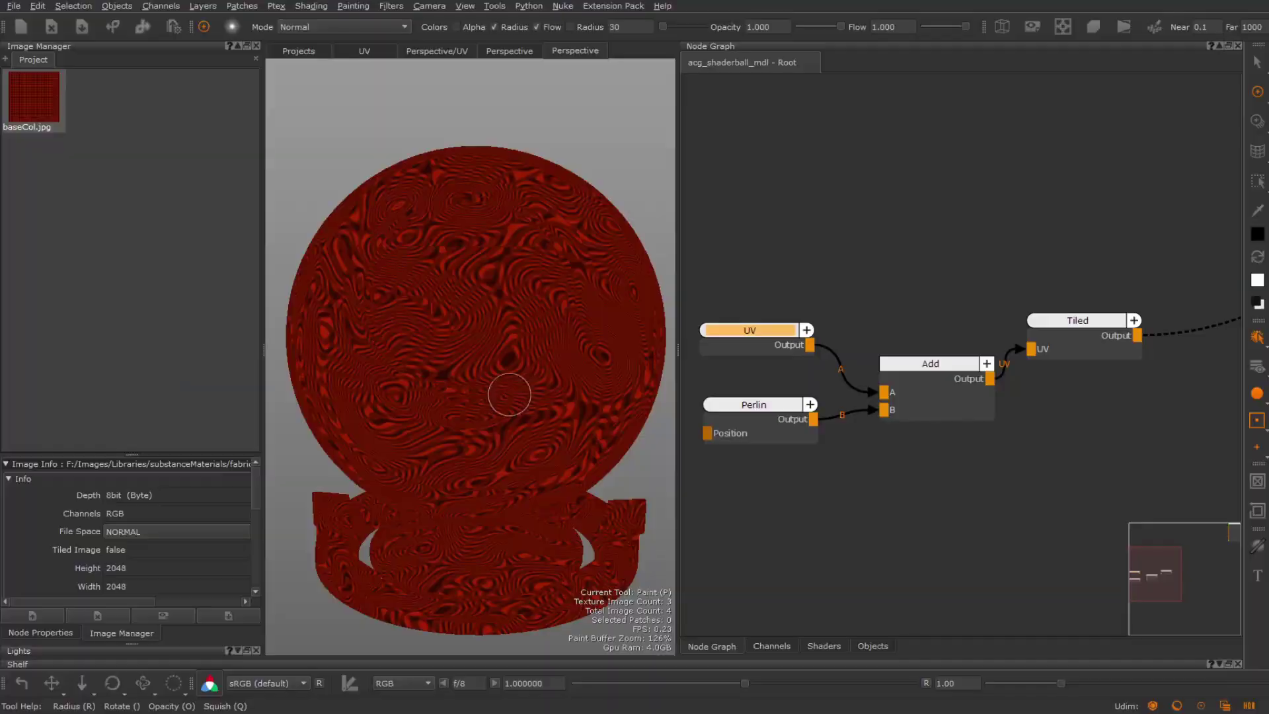
pyautogui.moveTo(504, 391)
pyautogui.keyDown('alt'); pyautogui.mouseDown()
pyautogui.moveTo(487, 405)
pyautogui.moveTo(561, 405)
pyautogui.moveTo(443, 406)
pyautogui.moveTo(397, 430)
pyautogui.moveTo(399, 396)
pyautogui.moveTo(558, 399)
pyautogui.mouseUp(); pyautogui.keyUp('alt')
pyautogui.press('p')
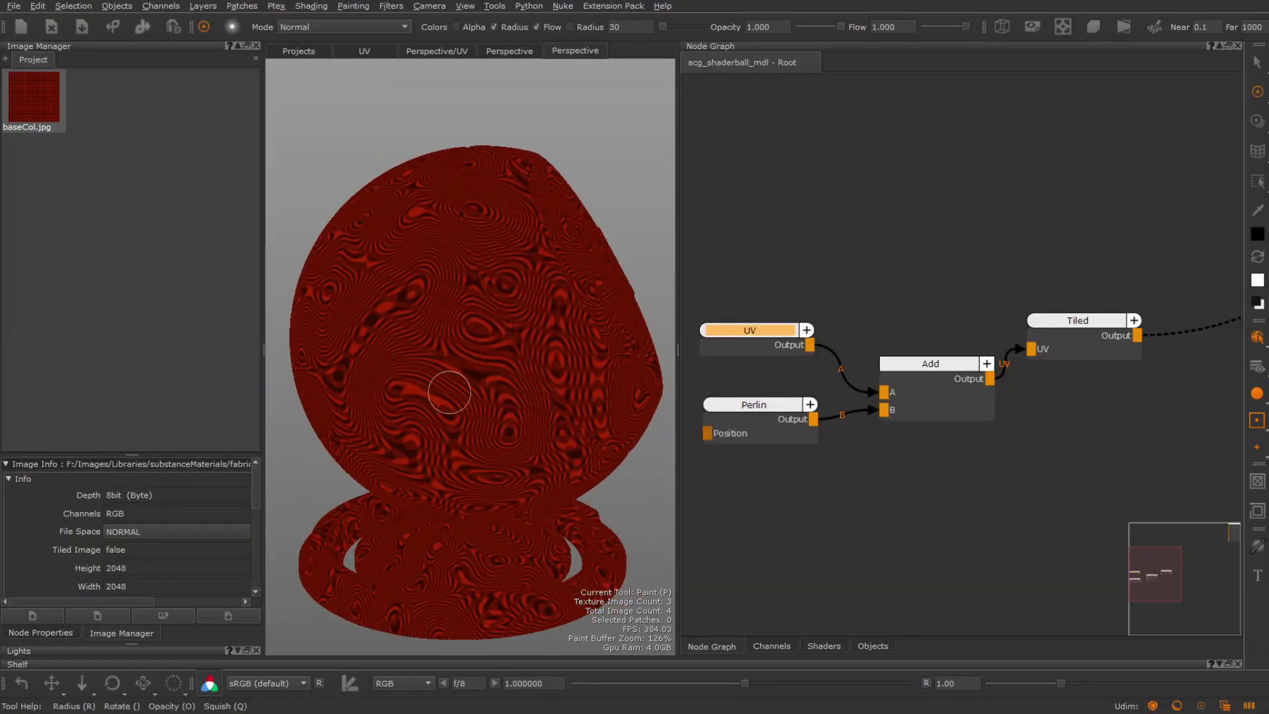
pyautogui.keyDown('alt'); pyautogui.moveTo(449, 392); pyautogui.dragTo(411, 390, button='right'); pyautogui.keyUp('alt')
pyautogui.keyDown('alt'); pyautogui.moveTo(411, 390); pyautogui.dragTo(443, 423); pyautogui.keyUp('alt')
# - Spread the UV, Perlin, Add and Tiled nodes apart, leaving room between Add and Tiled
pyautogui.click(800, 510)
pyautogui.scroll(-1, 1041, 351)
pyautogui.moveTo(1083, 331); pyautogui.dragTo(1103, 342)
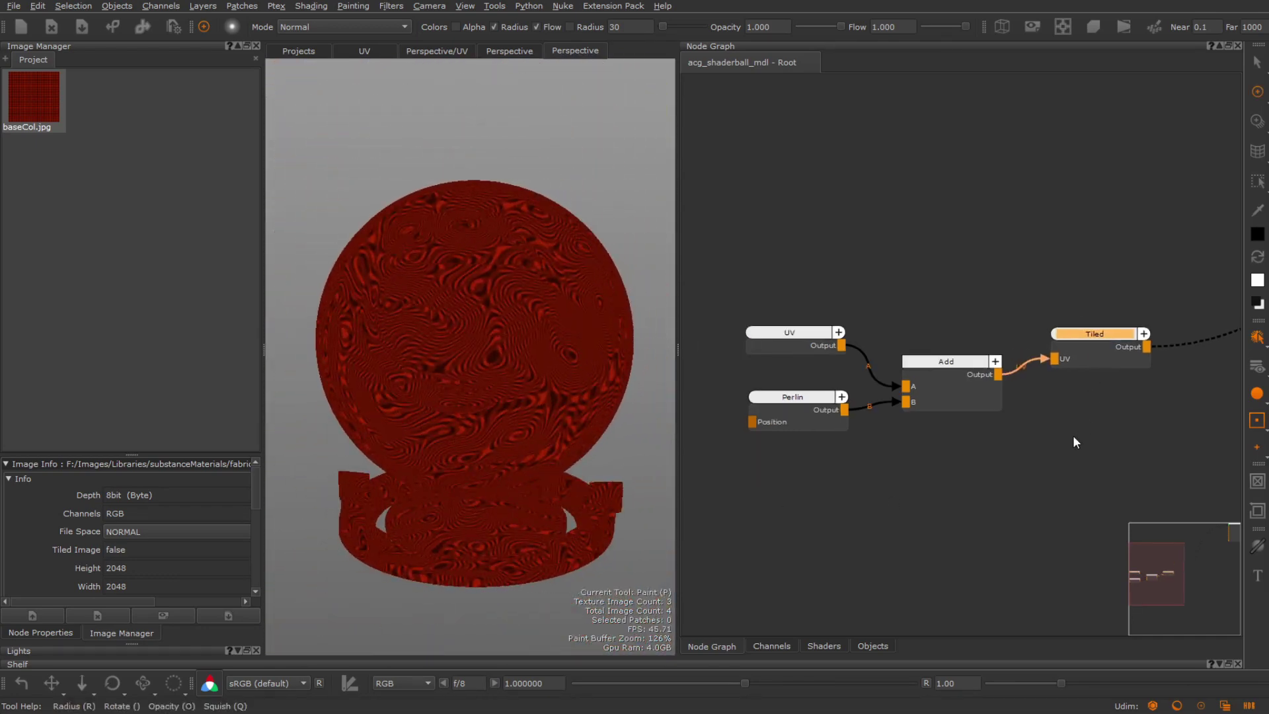
pyautogui.moveTo(1072, 435); pyautogui.dragTo(1018, 411, button='middle')
pyautogui.scroll(-1, 978, 419)
pyautogui.moveTo(931, 426); pyautogui.dragTo(995, 411, button='middle')
pyautogui.moveTo(881, 390); pyautogui.dragTo(804, 387)
pyautogui.moveTo(861, 325); pyautogui.dragTo(807, 320)
pyautogui.moveTo(984, 356); pyautogui.dragTo(942, 334)
pyautogui.moveTo(1088, 331); pyautogui.dragTo(1116, 330)
pyautogui.scroll(1, 1018, 374)
pyautogui.moveTo(793, 311); pyautogui.dragTo(771, 310)
# - Insert a Mix node between the Add and Tiled nodes and place it above their connection
pyautogui.click(919, 333)
pyautogui.press('Tab')
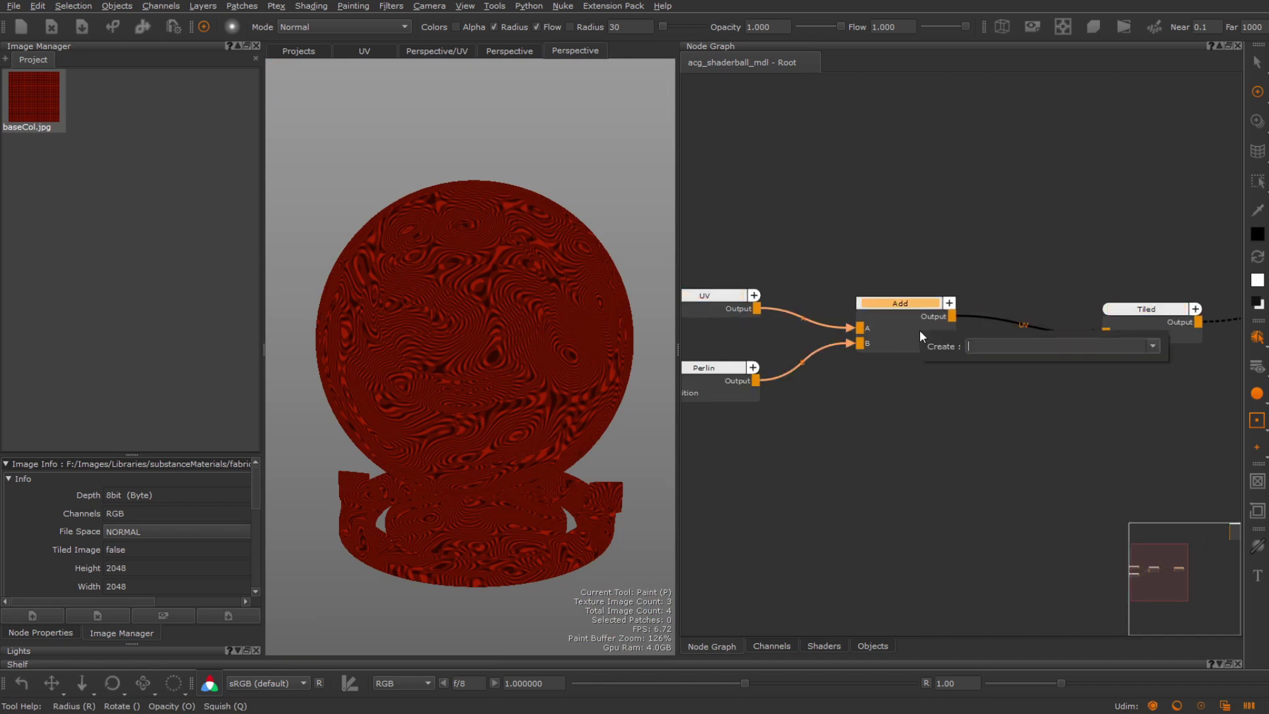
pyautogui.write('mix')
pyautogui.press('Down')
pyautogui.press('Return')
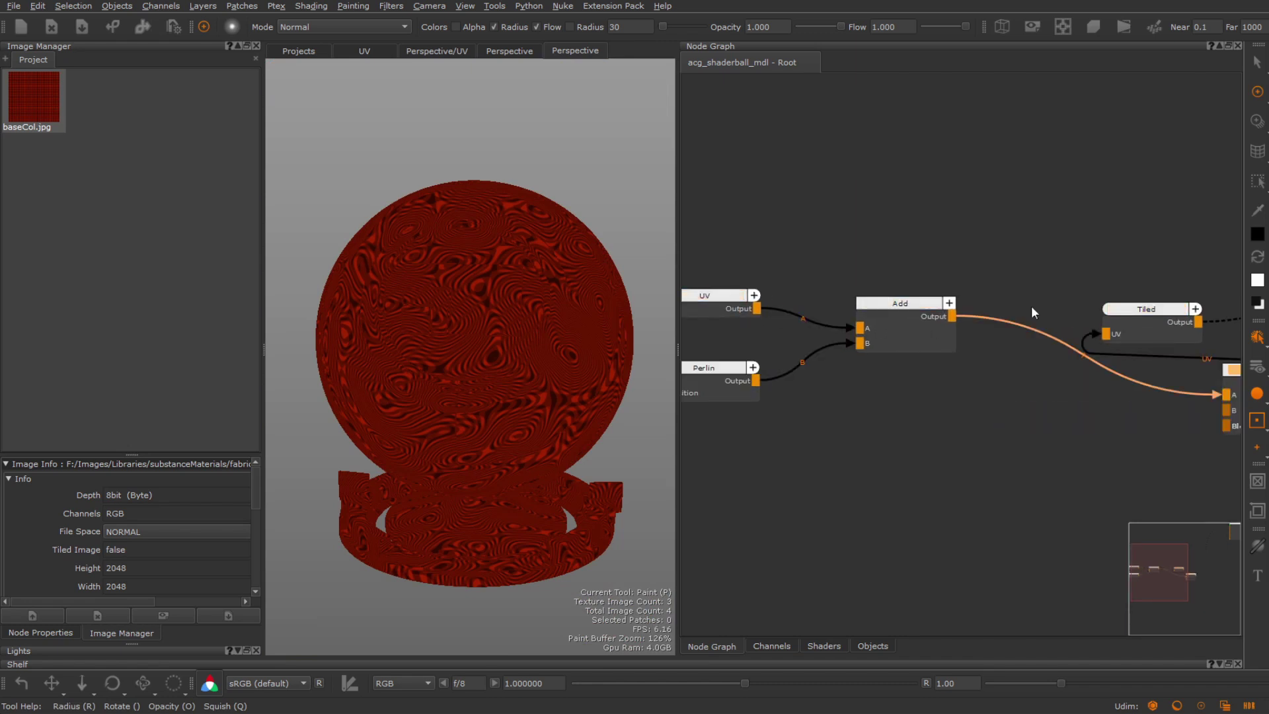
pyautogui.scroll(-1, 1034, 312)
pyautogui.moveTo(1206, 405); pyautogui.dragTo(1032, 287)
pyautogui.click(1117, 347)
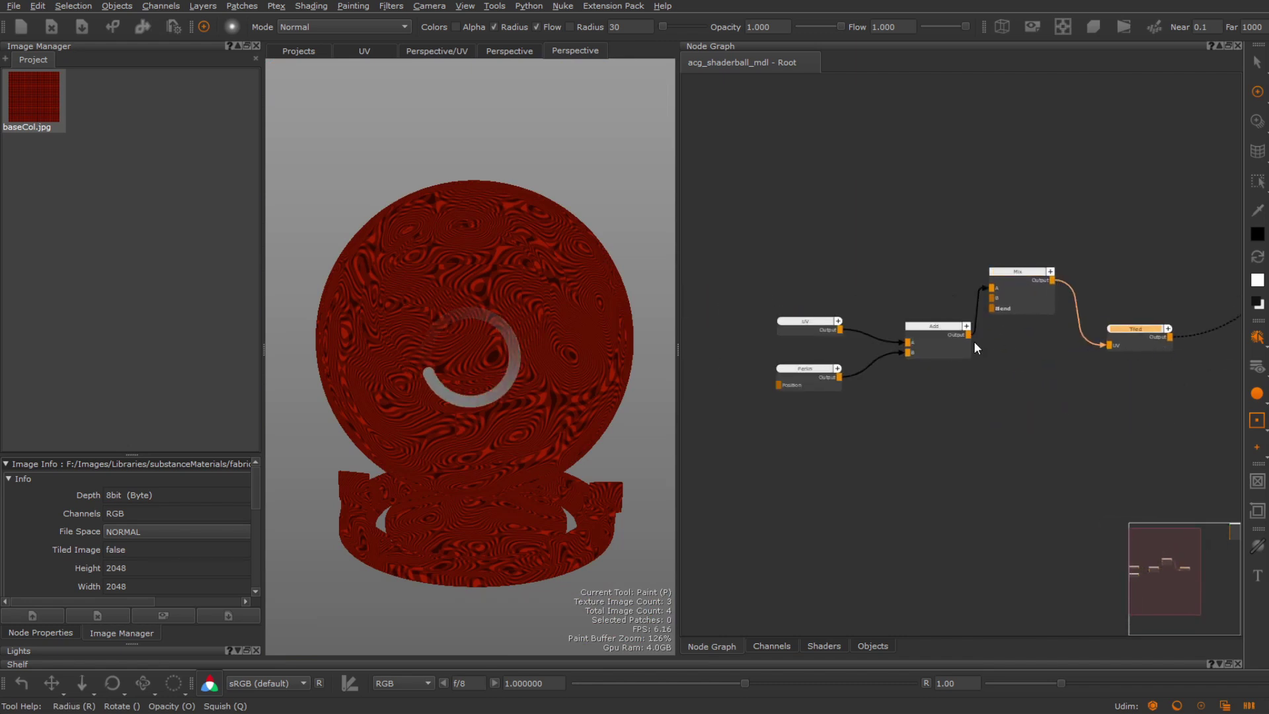
# - Connect the UV node's output to Mix as well, and swap the Mix inputs so UV feeds A and Add feeds B
pyautogui.moveTo(965, 345); pyautogui.dragTo(950, 345)
pyautogui.moveTo(816, 322); pyautogui.dragTo(812, 313)
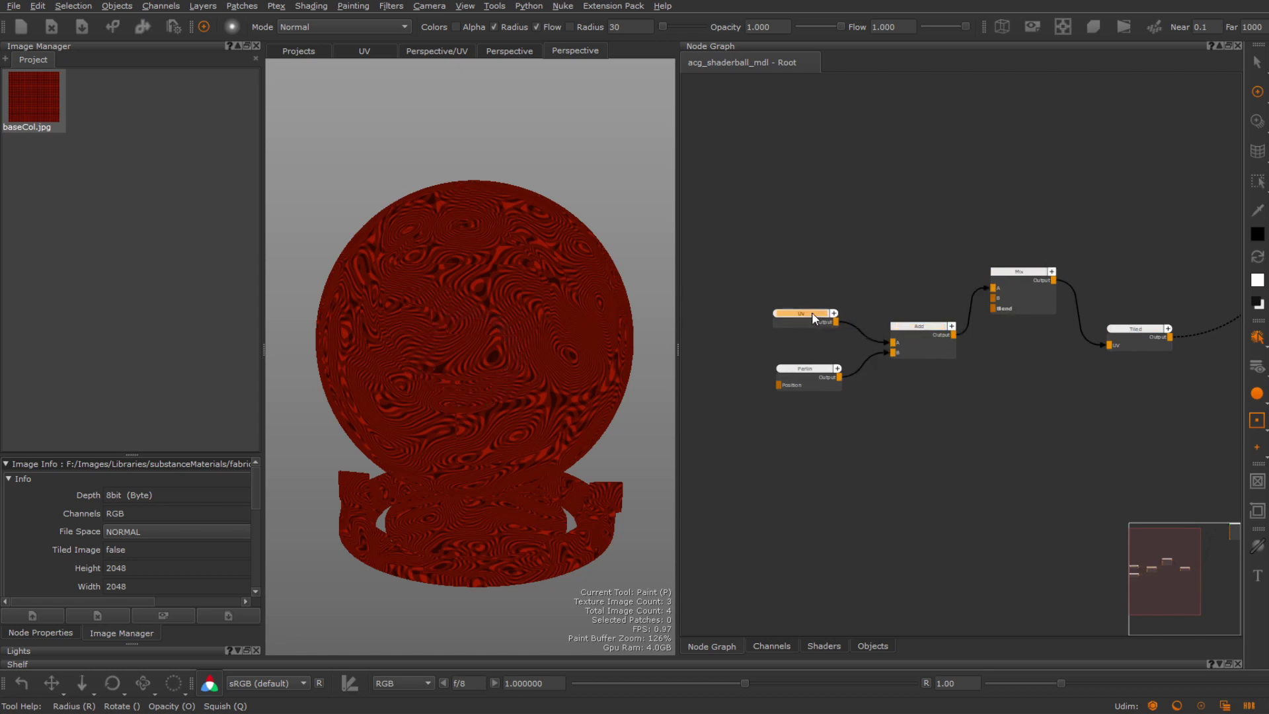
pyautogui.moveTo(949, 300); pyautogui.dragTo(1004, 300)
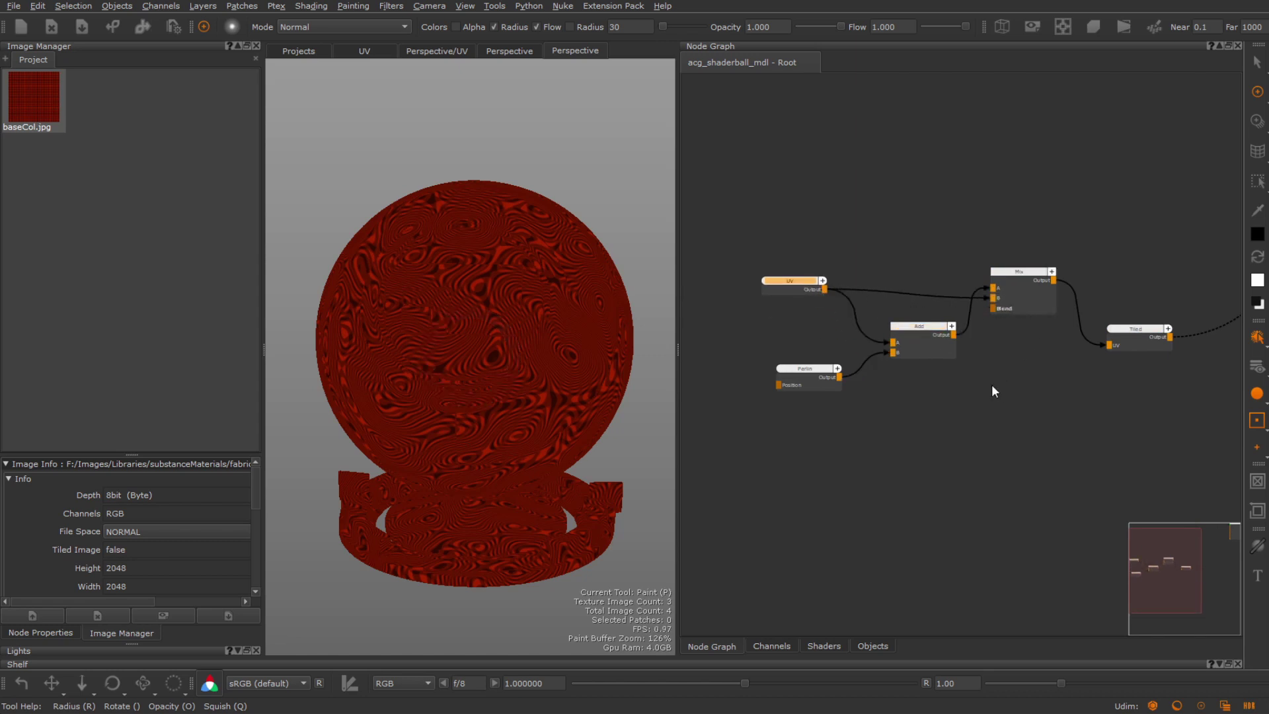
pyautogui.scroll(3, 1011, 323)
pyautogui.click(1029, 274)
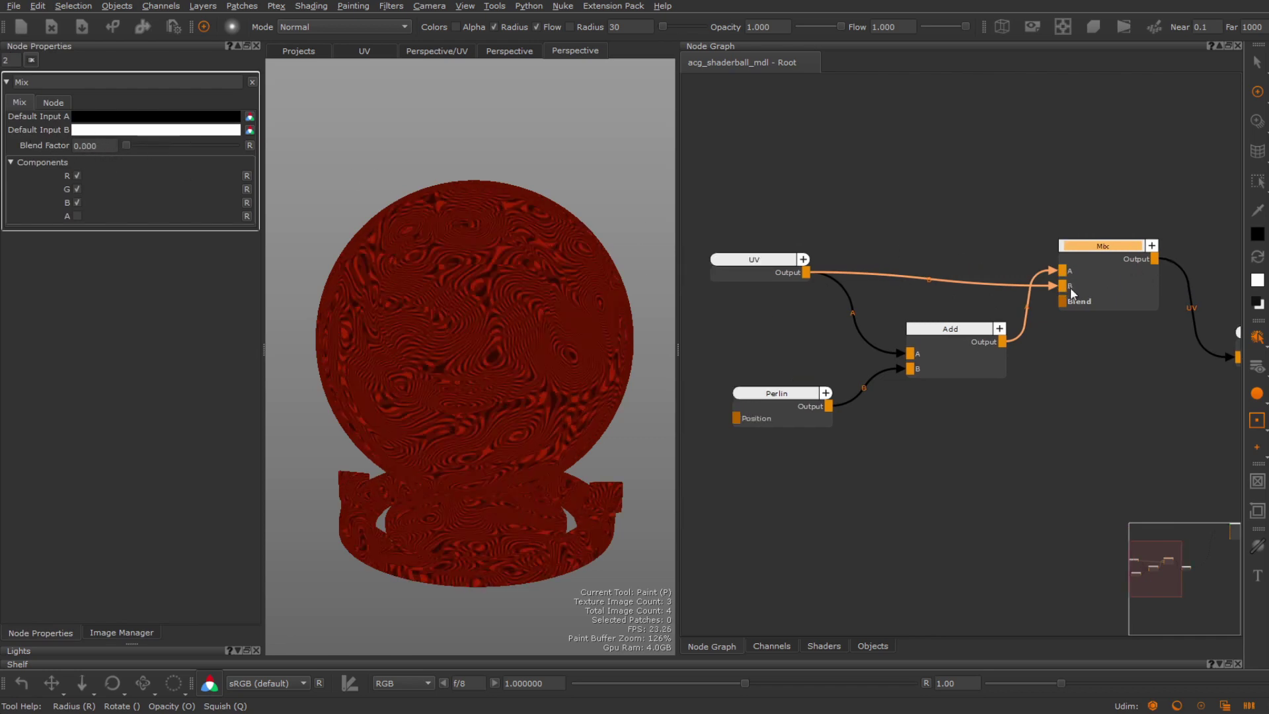
pyautogui.moveTo(1069, 287); pyautogui.dragTo(1120, 278)
pyautogui.hotkey('shift', 'x')
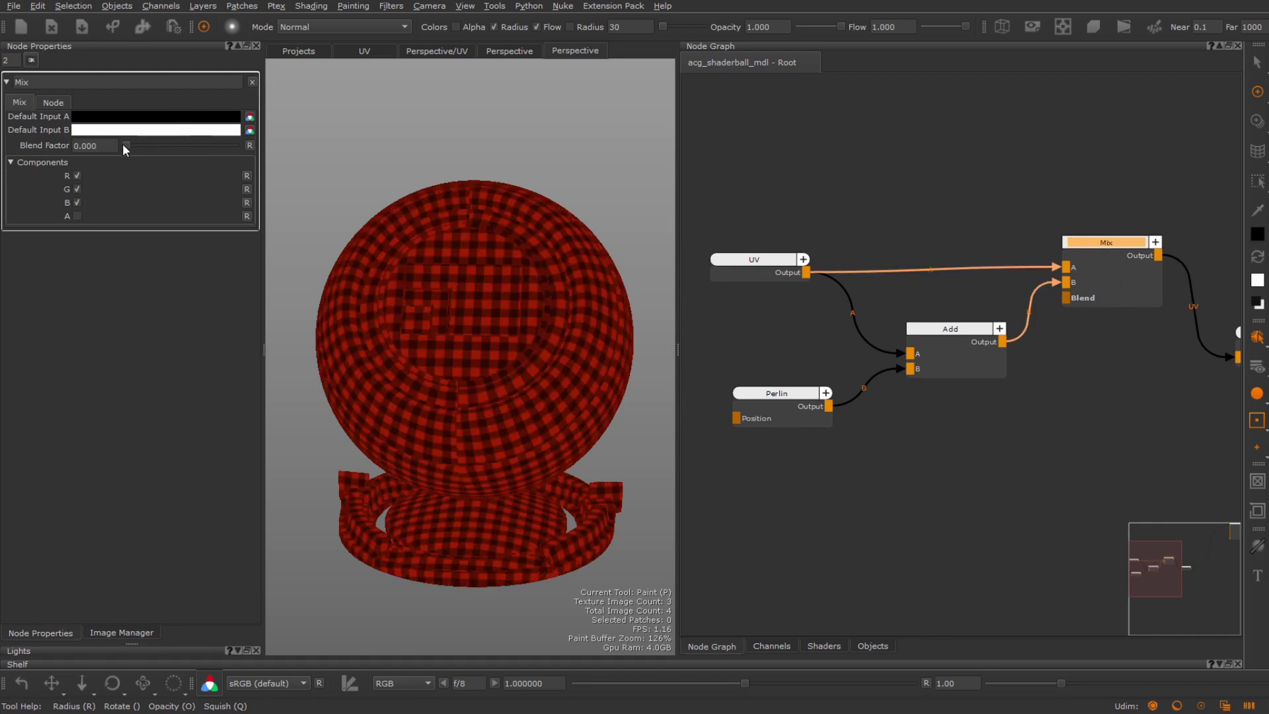
# - Try the Mix node's Blend Factor at 0.071 and 1.000 while checking the model, and reset it to its default
pyautogui.moveTo(145, 145)
pyautogui.mouseDown()
pyautogui.moveTo(124, 145)
pyautogui.moveTo(195, 145)
pyautogui.moveTo(117, 149)
pyautogui.moveTo(133, 145)
pyautogui.mouseUp()
pyautogui.keyDown('alt'); pyautogui.moveTo(415, 282); pyautogui.dragTo(289, 242); pyautogui.keyUp('alt')
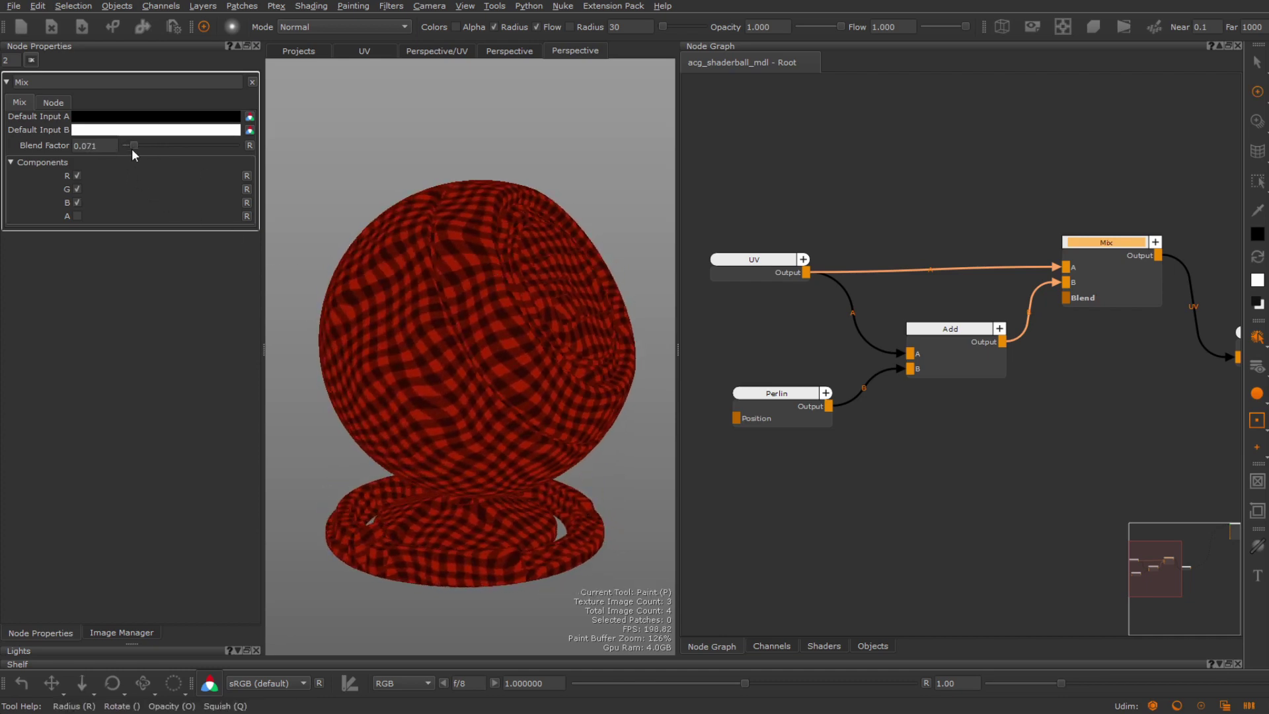
pyautogui.moveTo(133, 149); pyautogui.dragTo(115, 157)
pyautogui.click(758, 413)
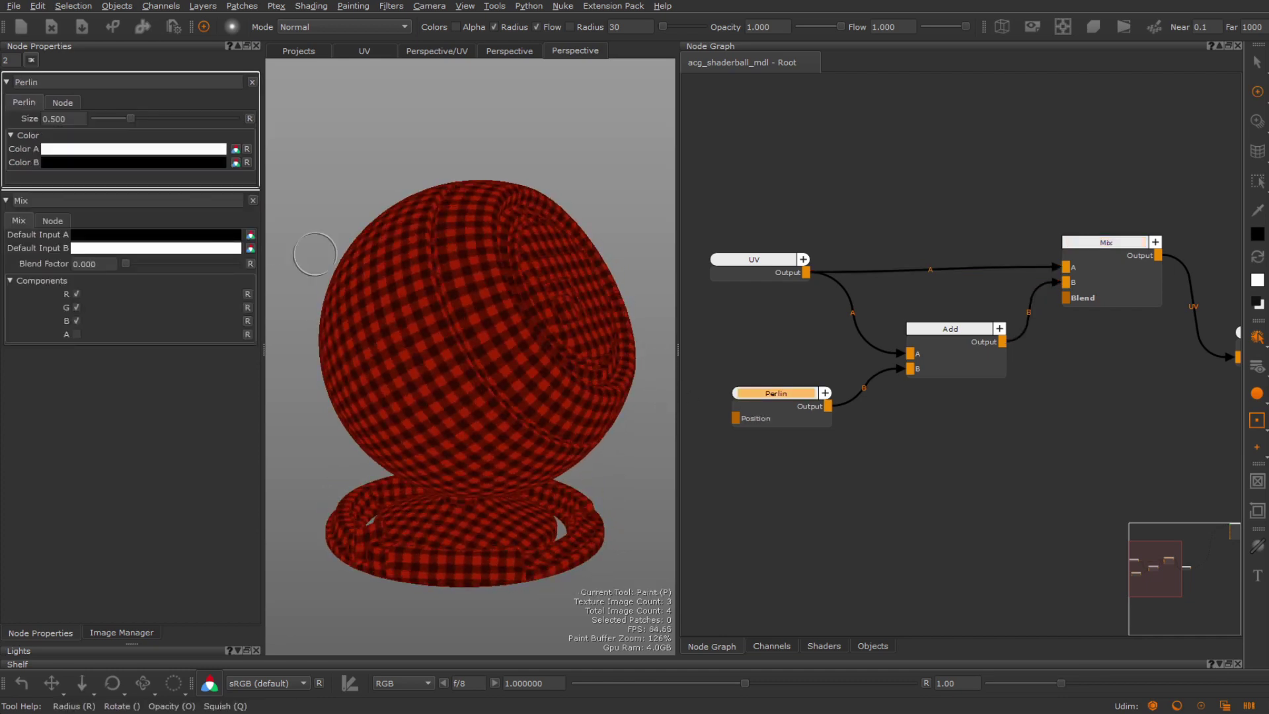
pyautogui.click(1107, 272)
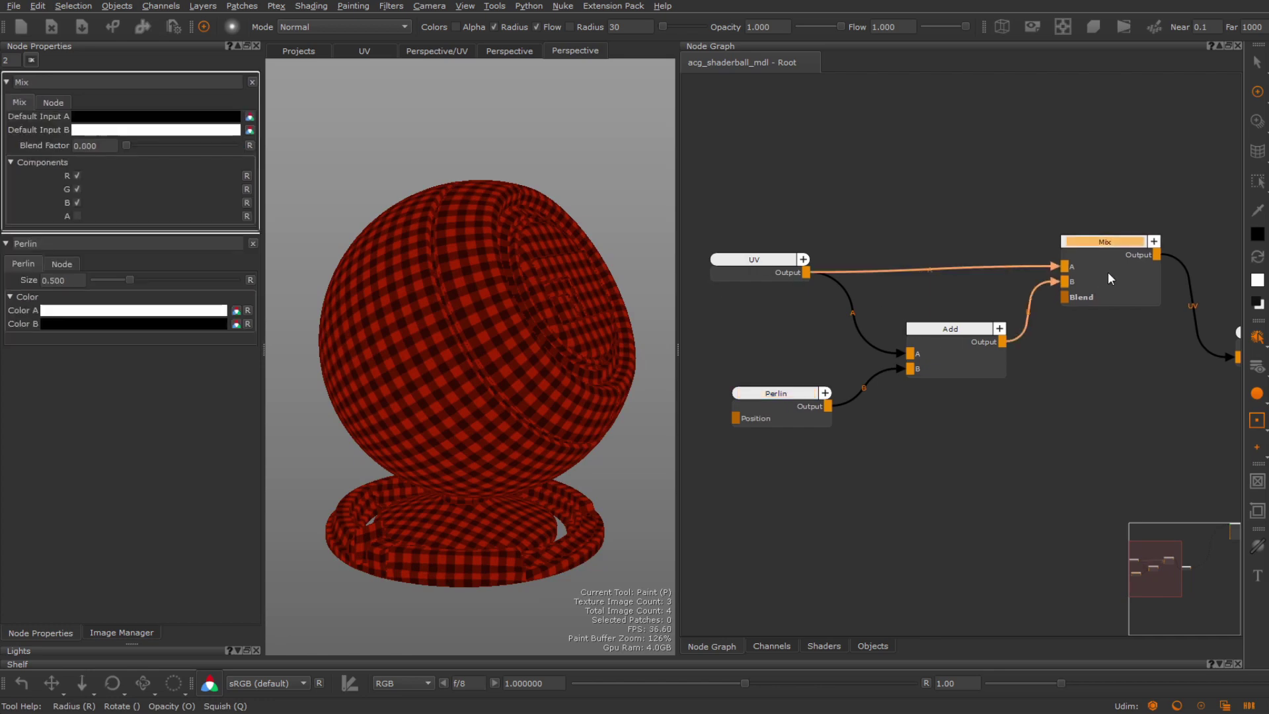
pyautogui.moveTo(132, 144); pyautogui.dragTo(237, 144)
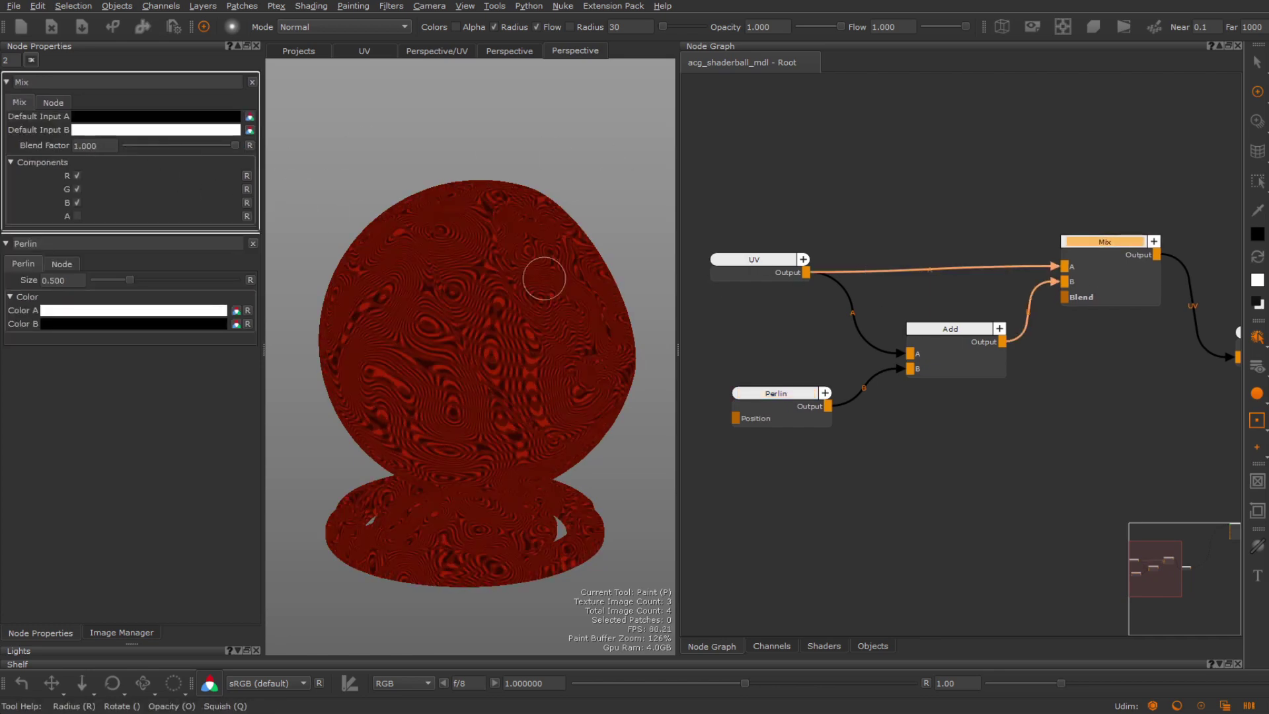
pyautogui.keyDown('alt'); pyautogui.moveTo(529, 324); pyautogui.dragTo(330, 203); pyautogui.keyUp('alt')
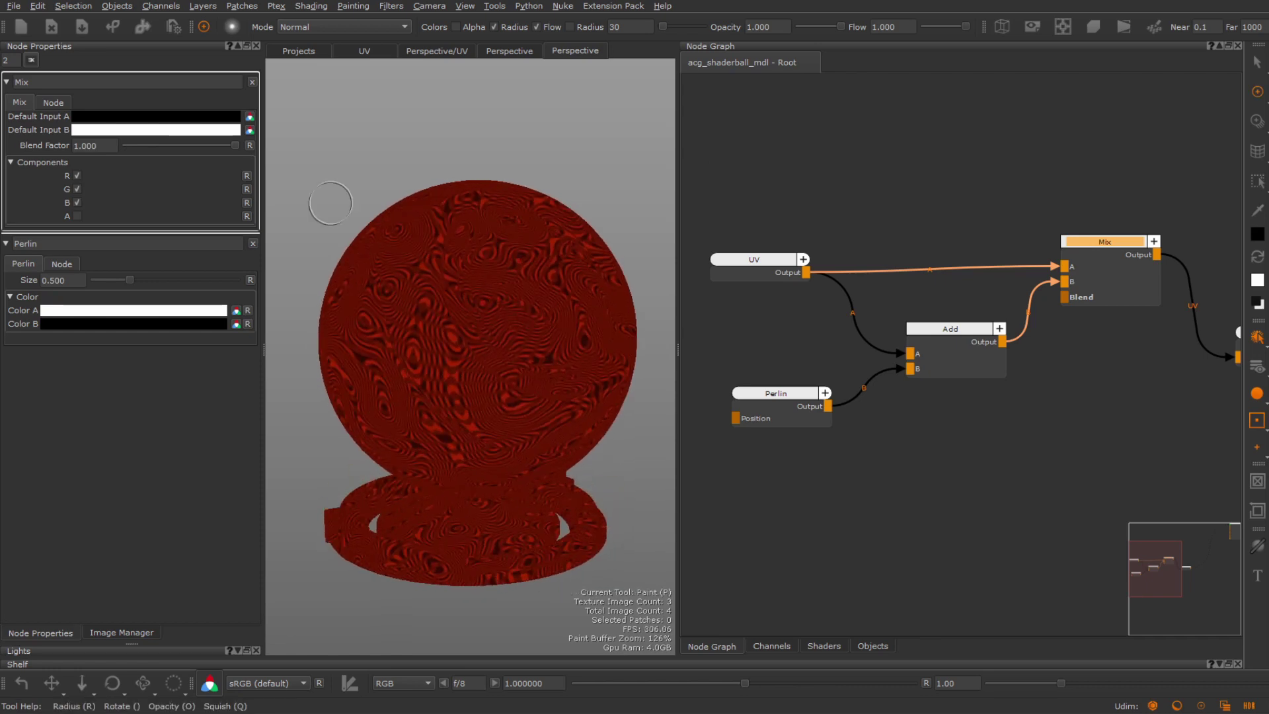
pyautogui.click(250, 145)
# - Move the Perlin node away from Add and insert a Multiply node between them
pyautogui.moveTo(898, 374); pyautogui.dragTo(1016, 353, button='middle')
pyautogui.moveTo(902, 398); pyautogui.dragTo(785, 398)
pyautogui.press('Tab')
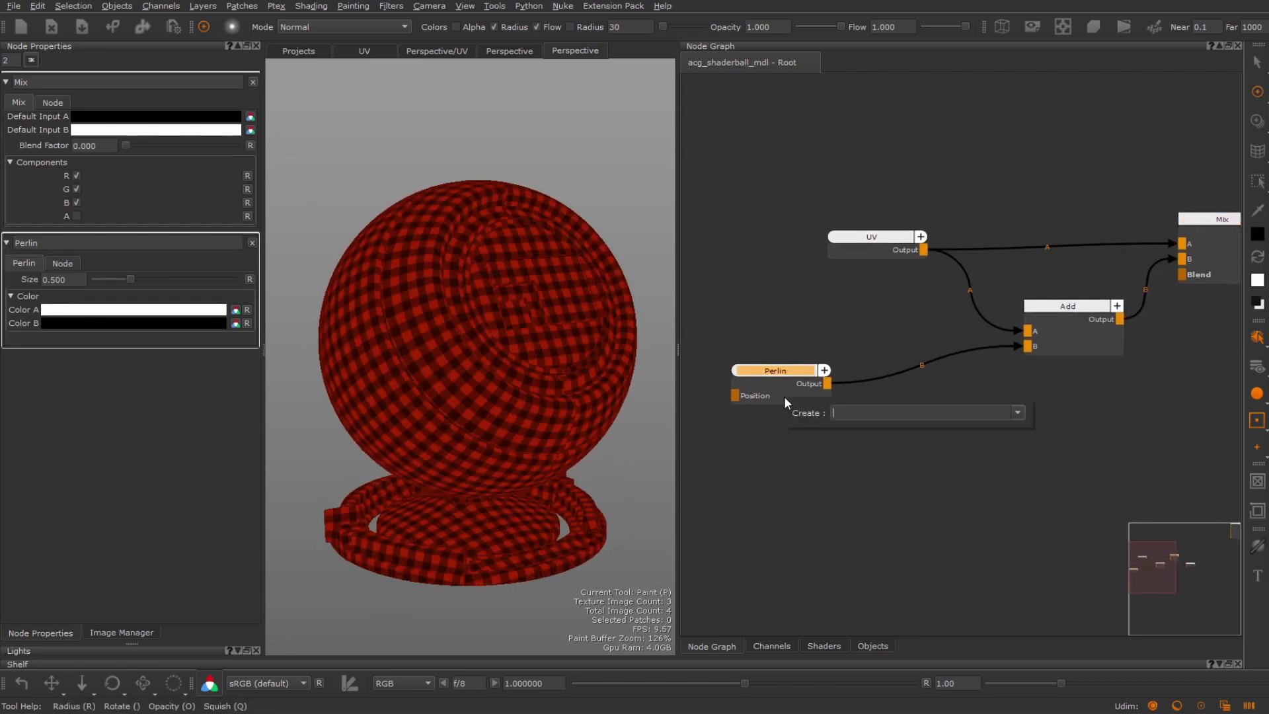
pyautogui.write('multipl')
pyautogui.press('Return')
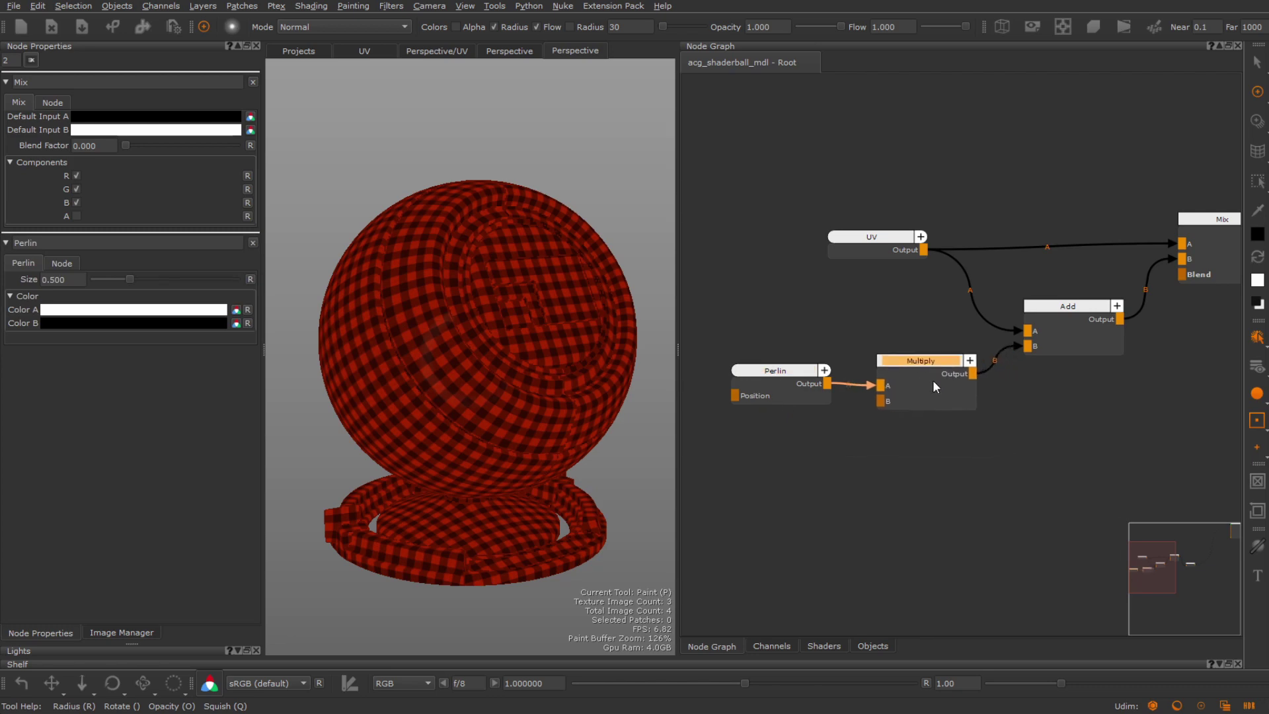
# - Set the Mix node's Blend Factor to 0.288 and the Multiply node's Default Input B to 0.1
pyautogui.scroll(2, 933, 380)
pyautogui.doubleClick(904, 366)
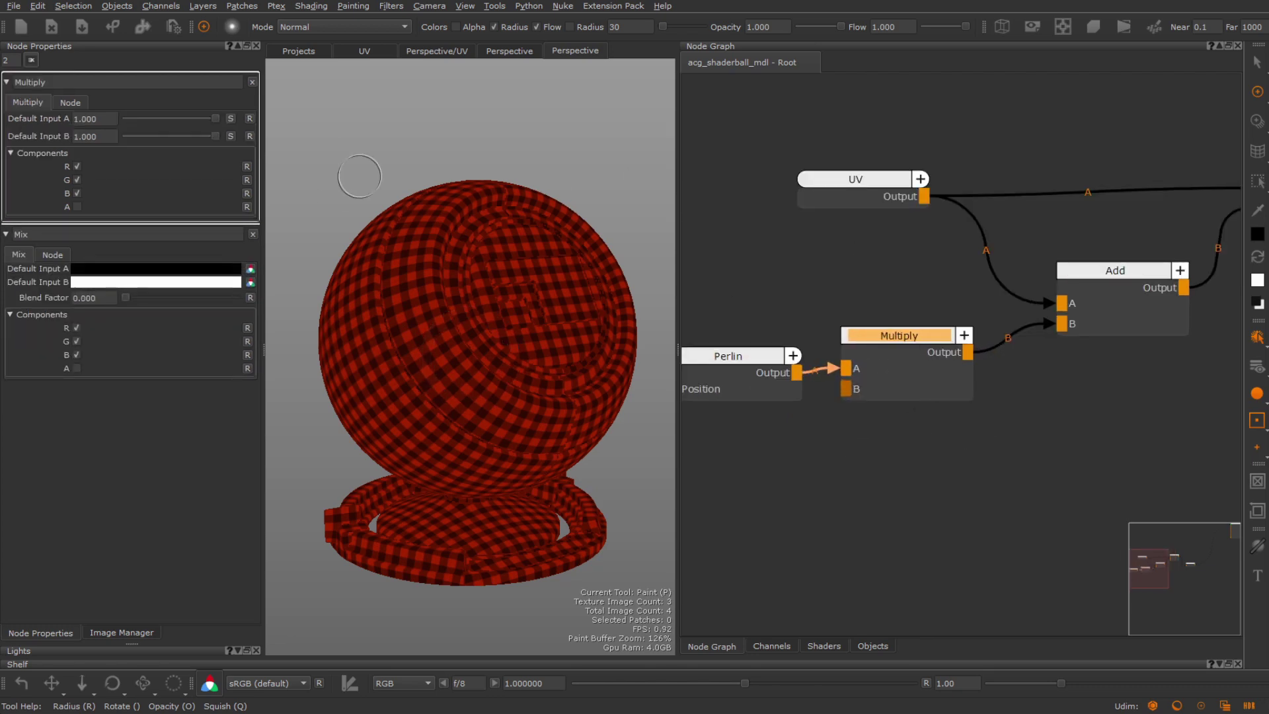
pyautogui.moveTo(124, 297); pyautogui.dragTo(158, 298)
pyautogui.moveTo(215, 136); pyautogui.dragTo(153, 136)
pyautogui.doubleClick(82, 136)
pyautogui.write('0.1')
pyautogui.press('Return')
# - Add a backdrop around the Multiply node and name it Warp Strength
pyautogui.moveTo(888, 443); pyautogui.dragTo(863, 437, button='middle')
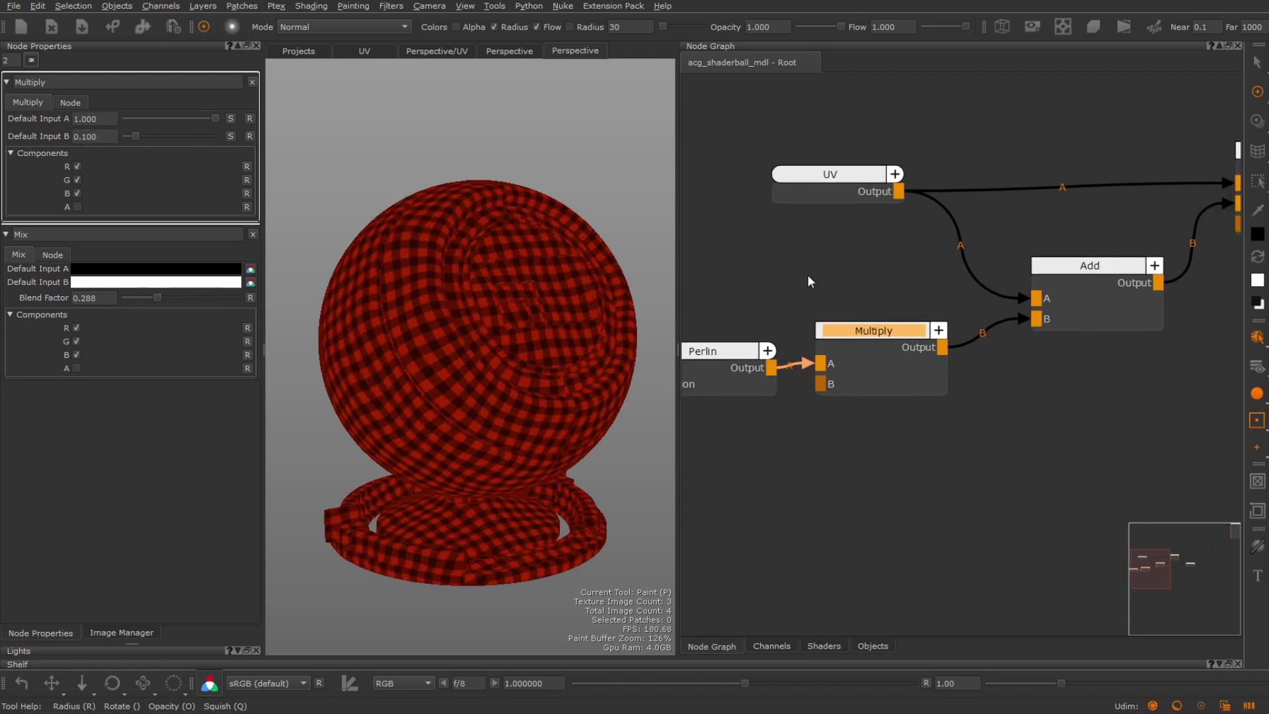
pyautogui.press('Tab')
pyautogui.write('back')
pyautogui.press('Return')
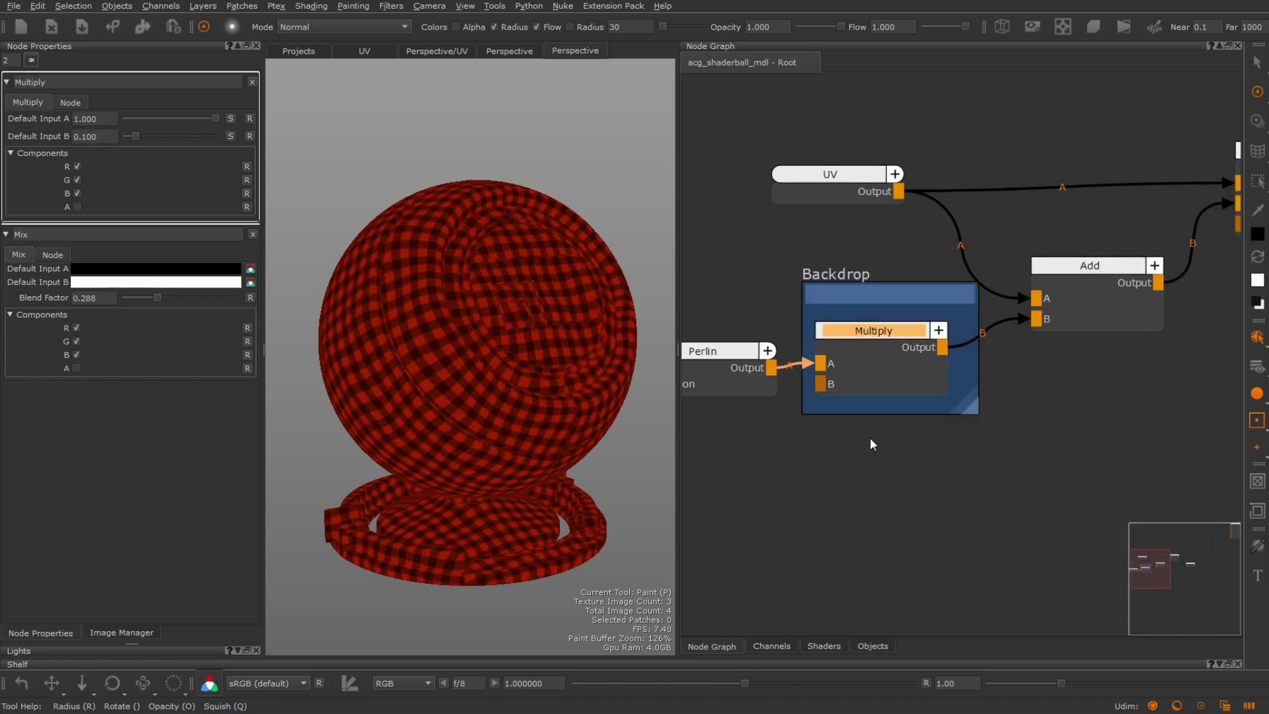
pyautogui.doubleClick(858, 290)
pyautogui.write('Warp Stren')
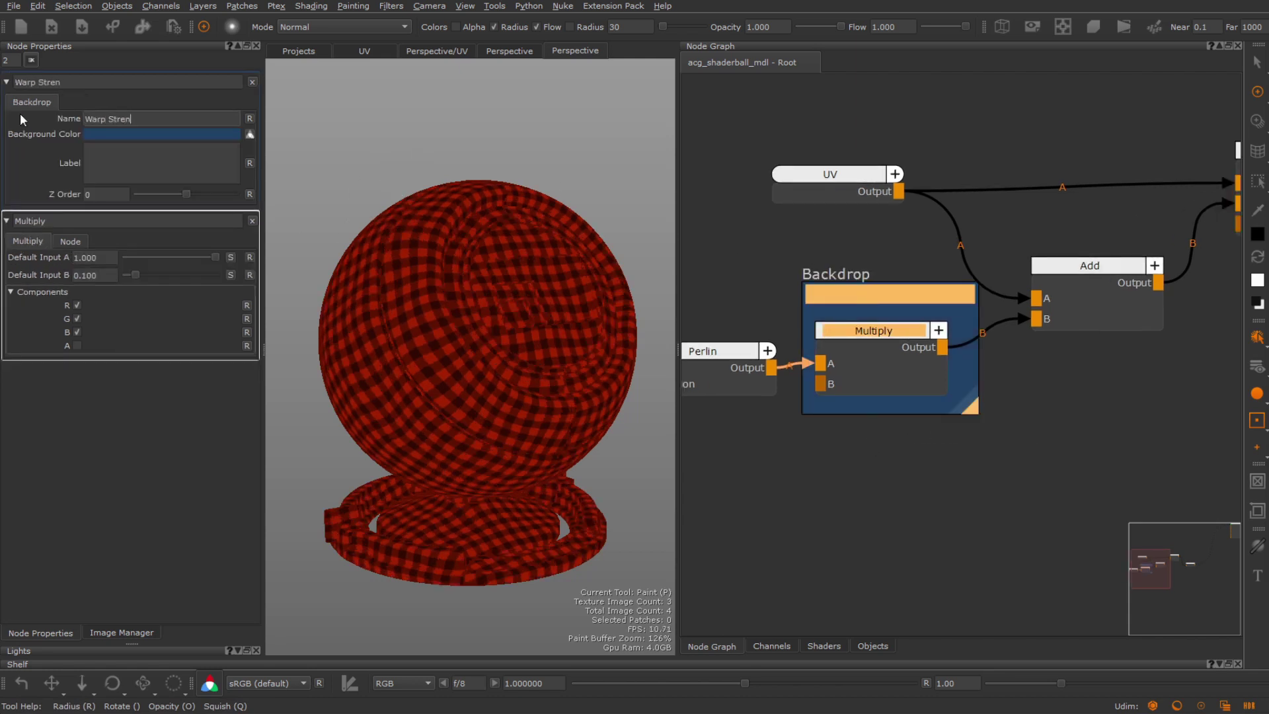
pyautogui.write('gth')
# - Add a backdrop around the Mix node and name it Warp Amount
pyautogui.scroll(-2, 820, 165)
pyautogui.moveTo(1161, 105); pyautogui.dragTo(981, 89, button='middle')
pyautogui.click(980, 139)
pyautogui.press('Tab')
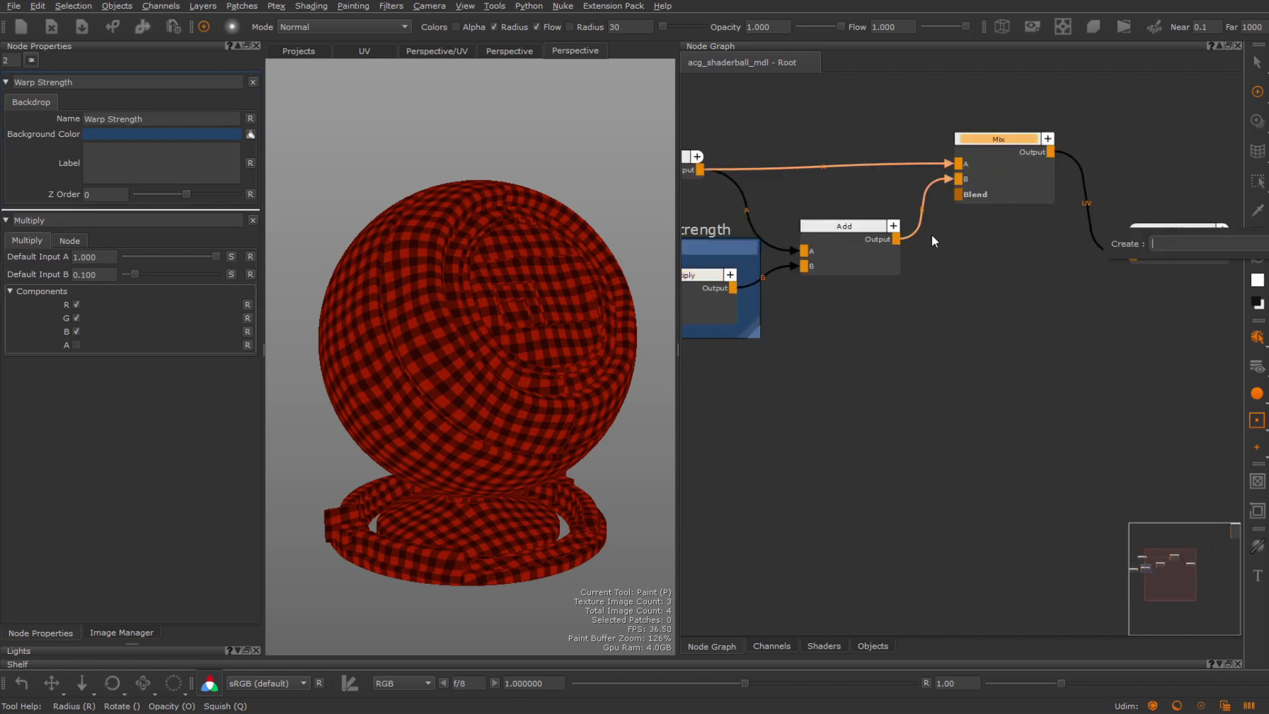
pyautogui.write('back')
pyautogui.press('Down')
pyautogui.press('Return')
pyautogui.doubleClick(985, 111)
pyautogui.moveTo(151, 119); pyautogui.dragTo(11, 125)
pyautogui.write('Warp Amount')
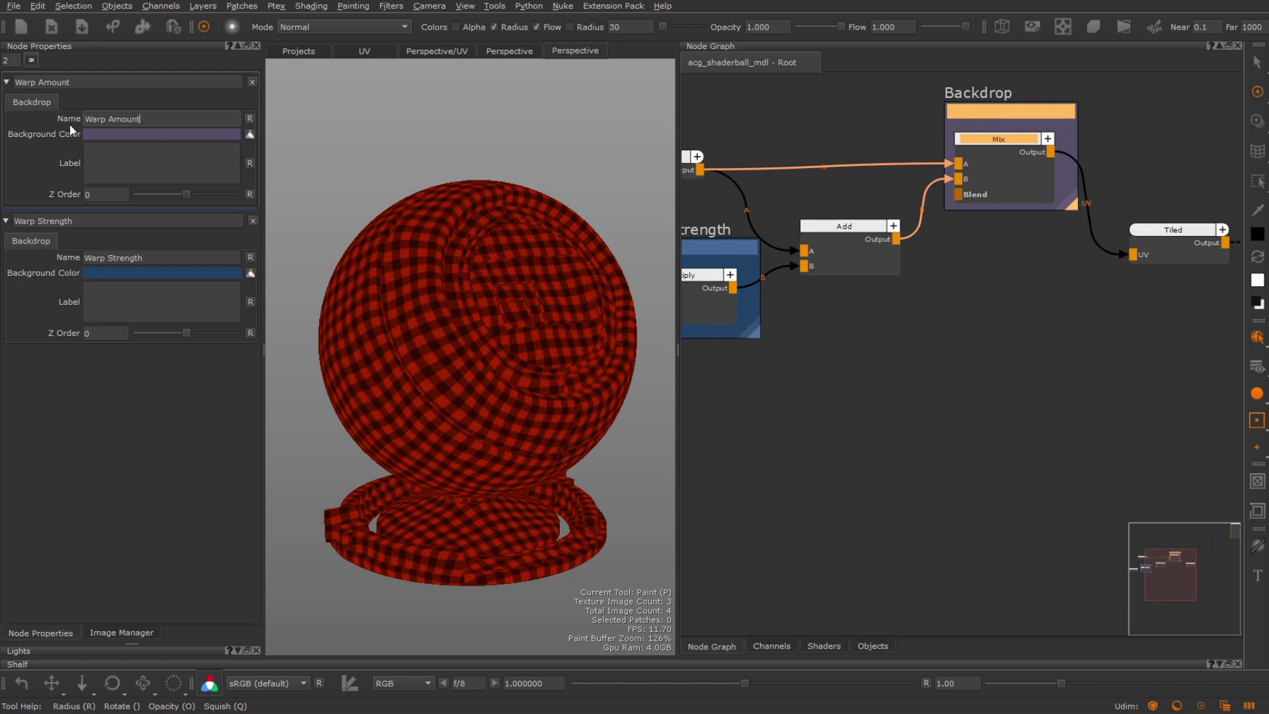
# - Fine-tune the warp by setting the Perlin Size to 0.323 and the Multiply node's Default Input B to 0.080
pyautogui.moveTo(825, 414); pyautogui.dragTo(976, 484, button='middle')
pyautogui.click(945, 456)
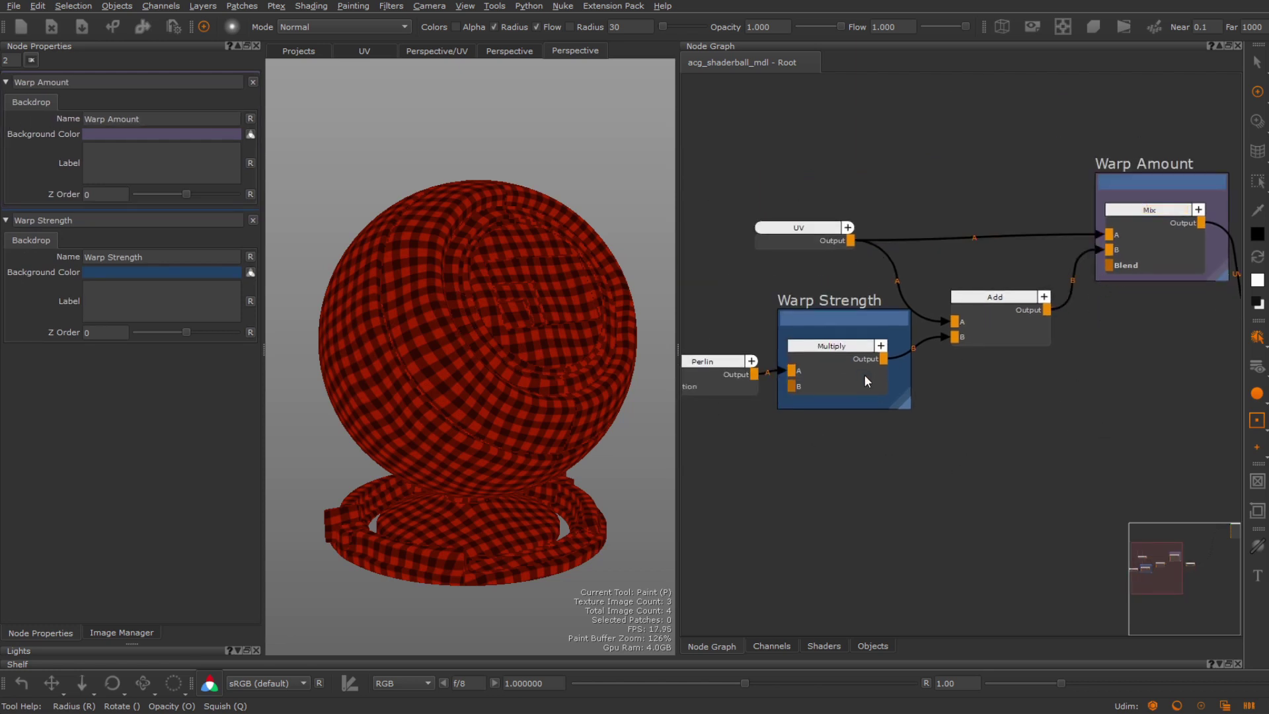
pyautogui.doubleClick(843, 370)
pyautogui.moveTo(138, 138); pyautogui.dragTo(140, 139)
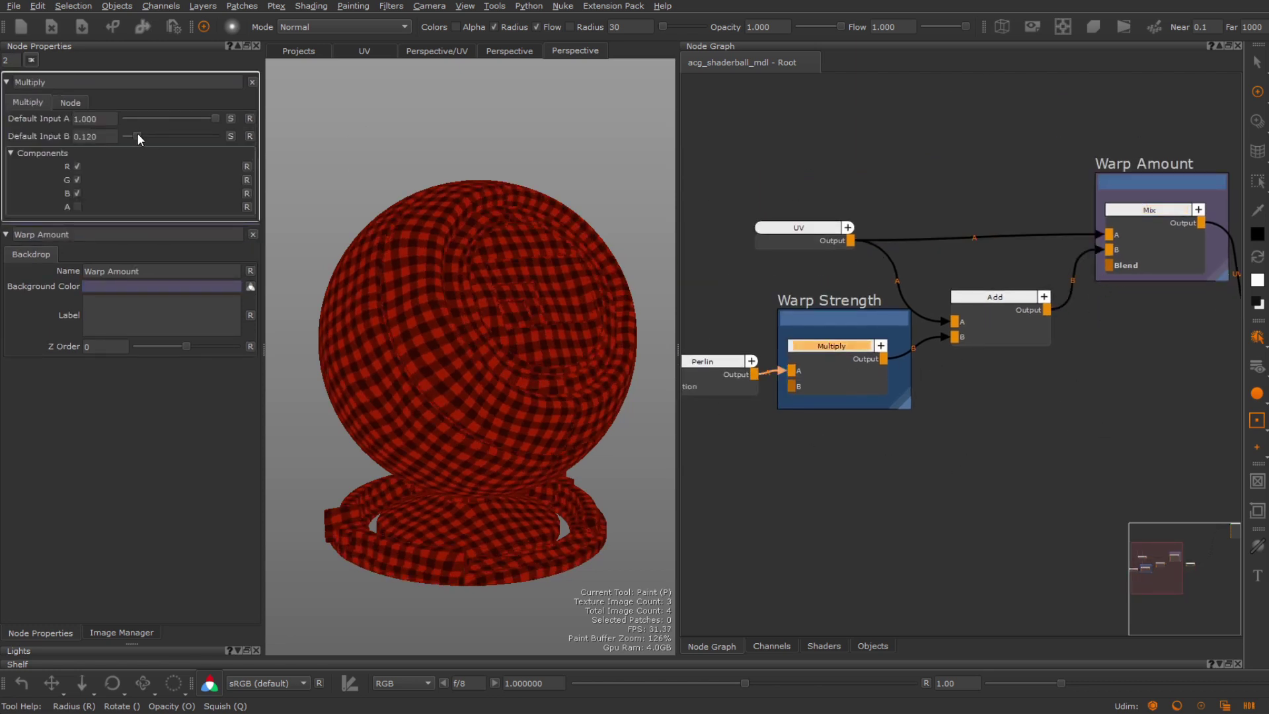
pyautogui.doubleClick(1108, 228)
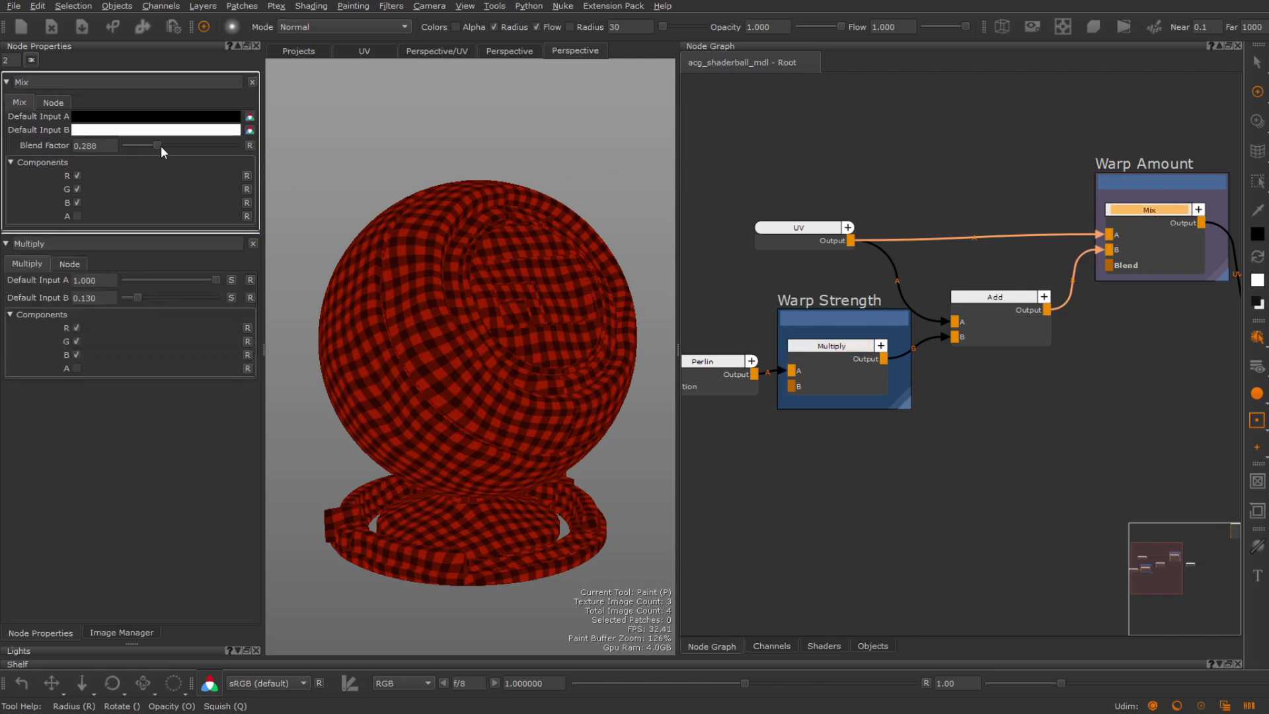
pyautogui.doubleClick(726, 361)
pyautogui.moveTo(131, 119); pyautogui.dragTo(132, 136)
pyautogui.doubleClick(855, 376)
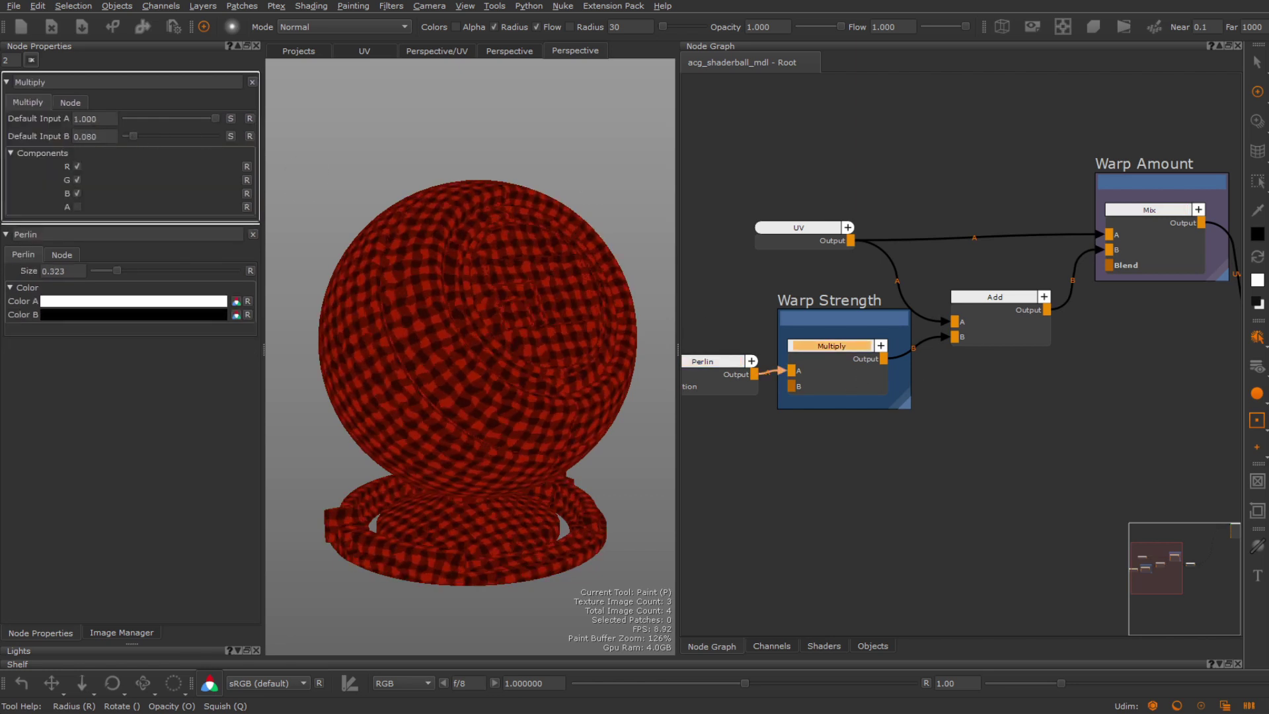
# - Group the UV, Multiply, Add and Mix nodes with both backdrops, leaving Perlin and Tiled outside the group
pyautogui.scroll(-2, 970, 176)
pyautogui.moveTo(970, 176); pyautogui.dragTo(918, 159, button='middle')
pyautogui.moveTo(814, 136); pyautogui.dragTo(1064, 390)
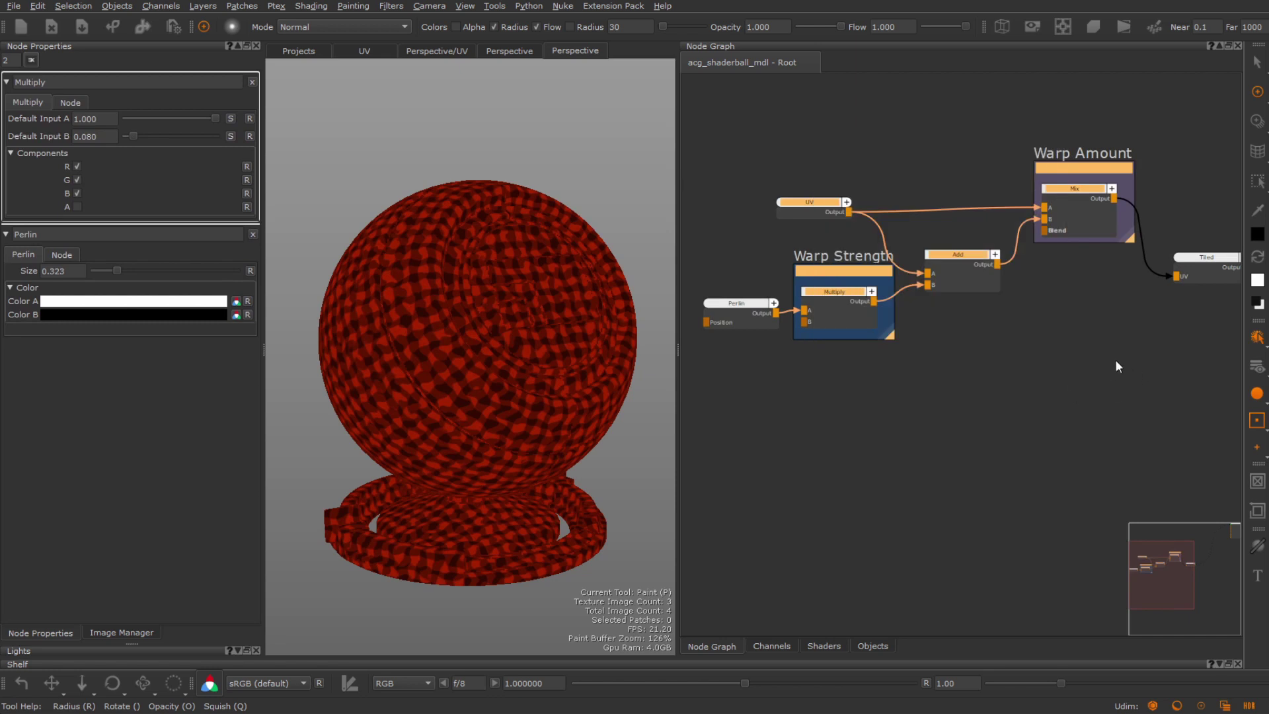
pyautogui.rightClick(958, 269)
pyautogui.click(1006, 298)
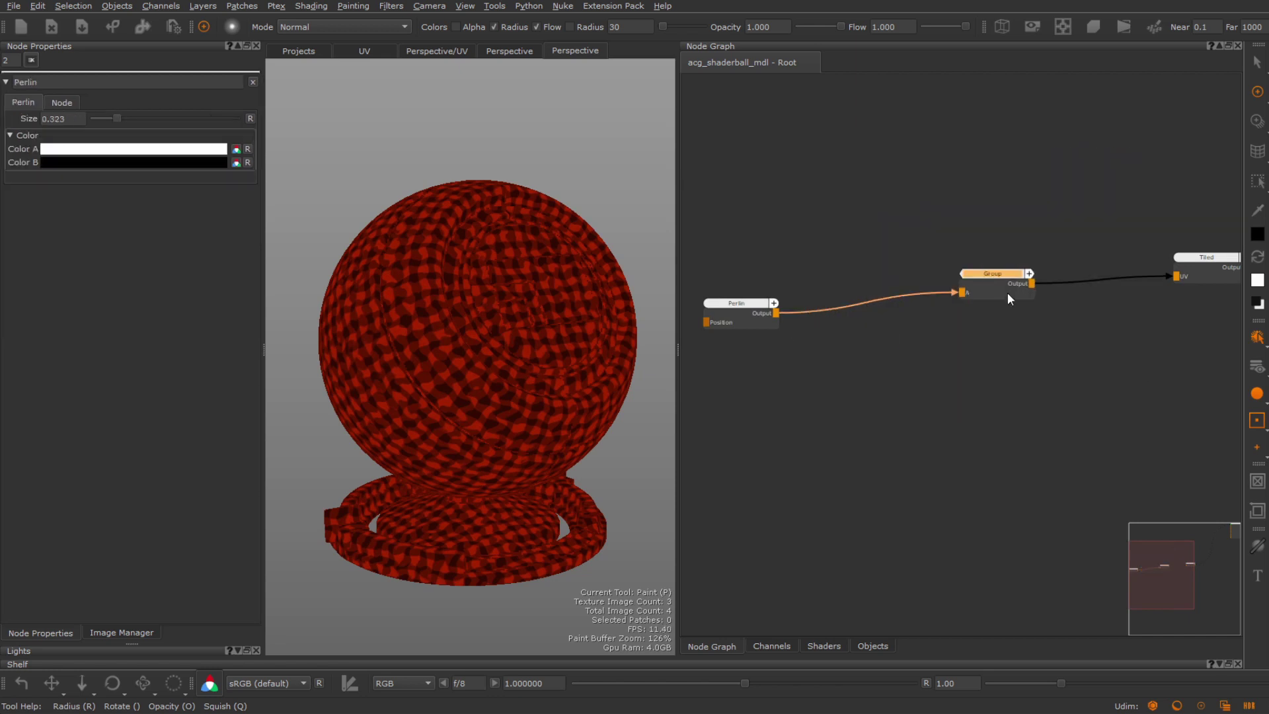
# - Reposition the new group node nearer to Perlin and rename it My Cool Warp Gizmo
pyautogui.moveTo(1007, 292); pyautogui.dragTo(944, 294)
pyautogui.doubleClick(942, 293)
pyautogui.write('My Cool Warp Gizmo')
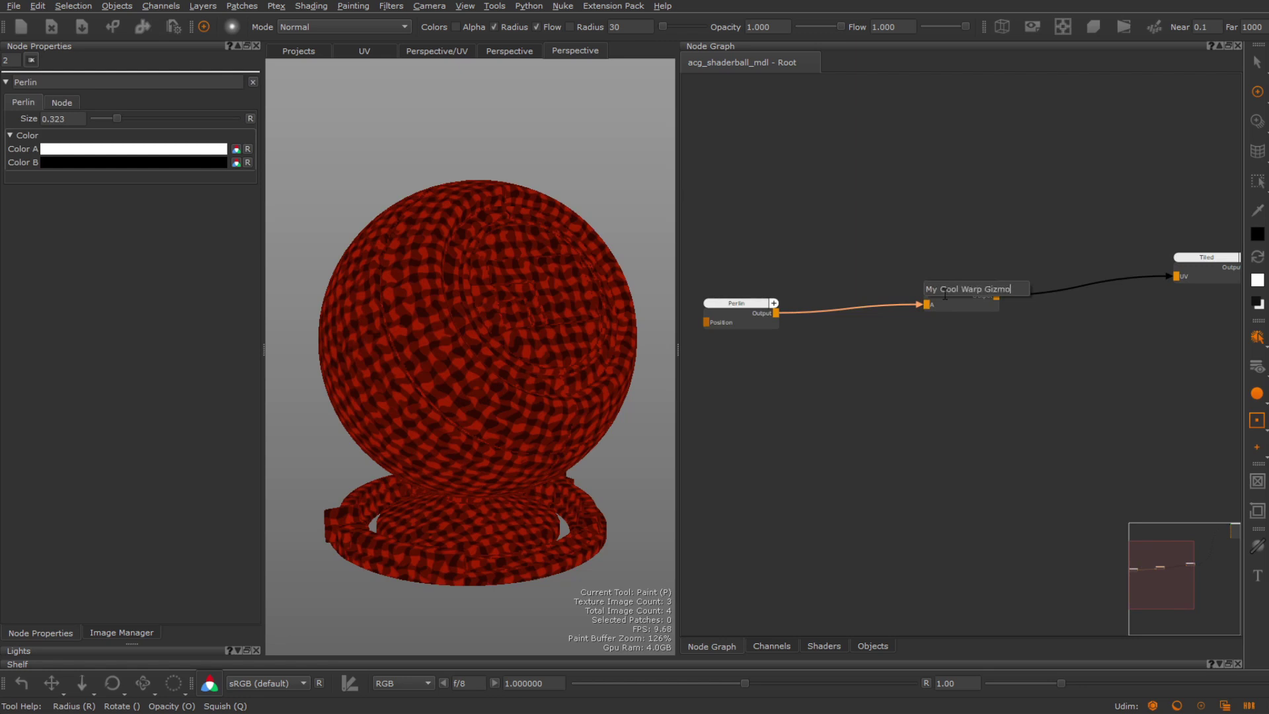
pyautogui.press('Return')
pyautogui.moveTo(945, 299); pyautogui.dragTo(898, 304)
pyautogui.scroll(3, 905, 324)
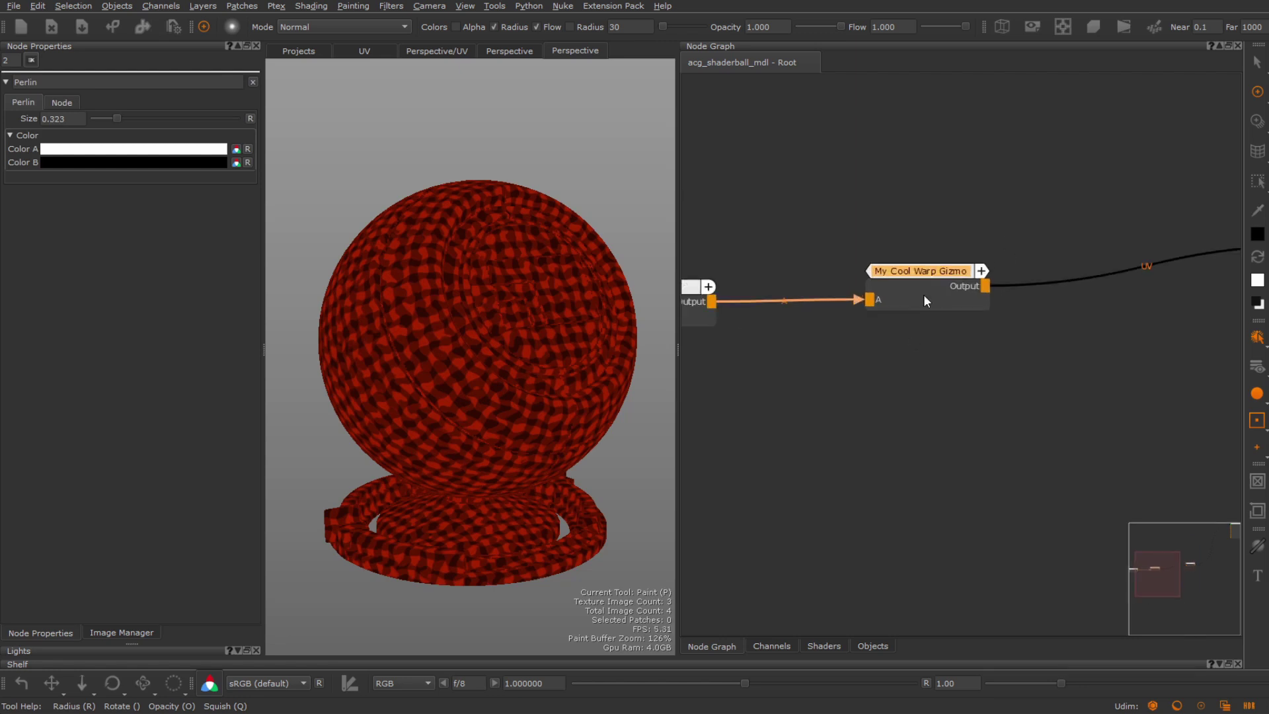
# - Open the My Cool Warp Gizmo group and examine the properties of its Multiply and Mix nodes
pyautogui.doubleClick(920, 284)
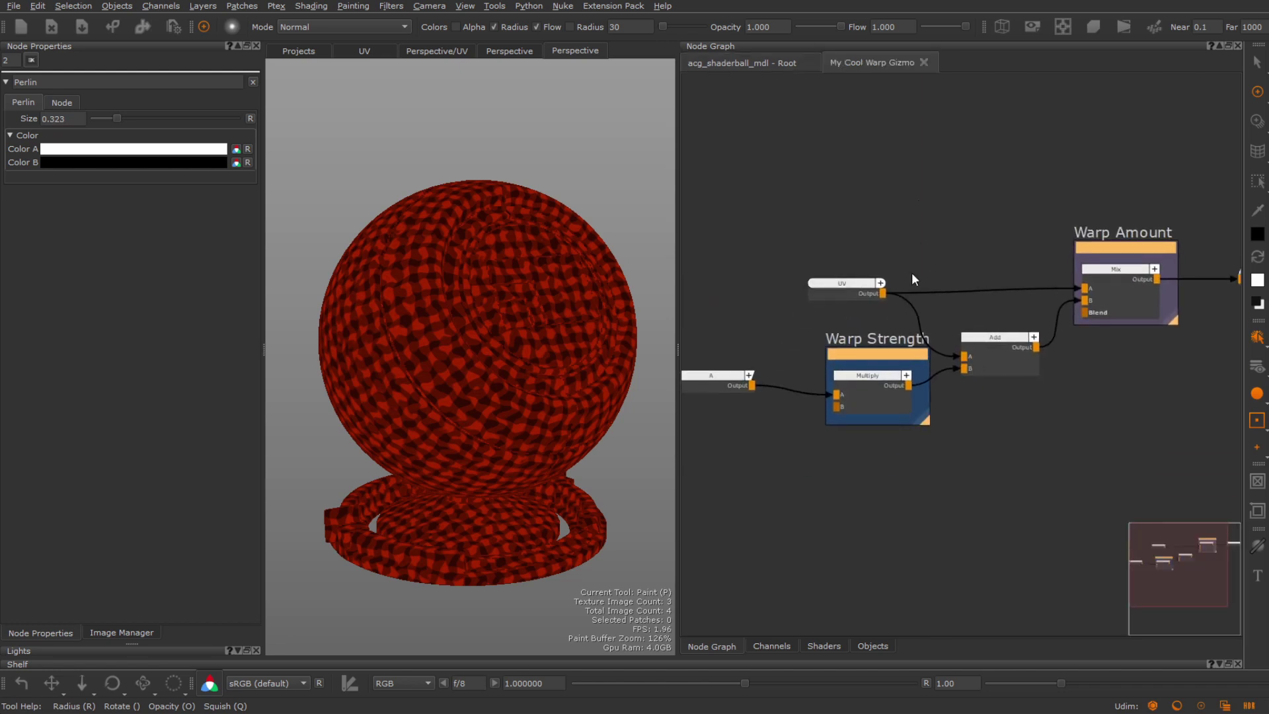
pyautogui.click(852, 400)
pyautogui.scroll(2, 864, 416)
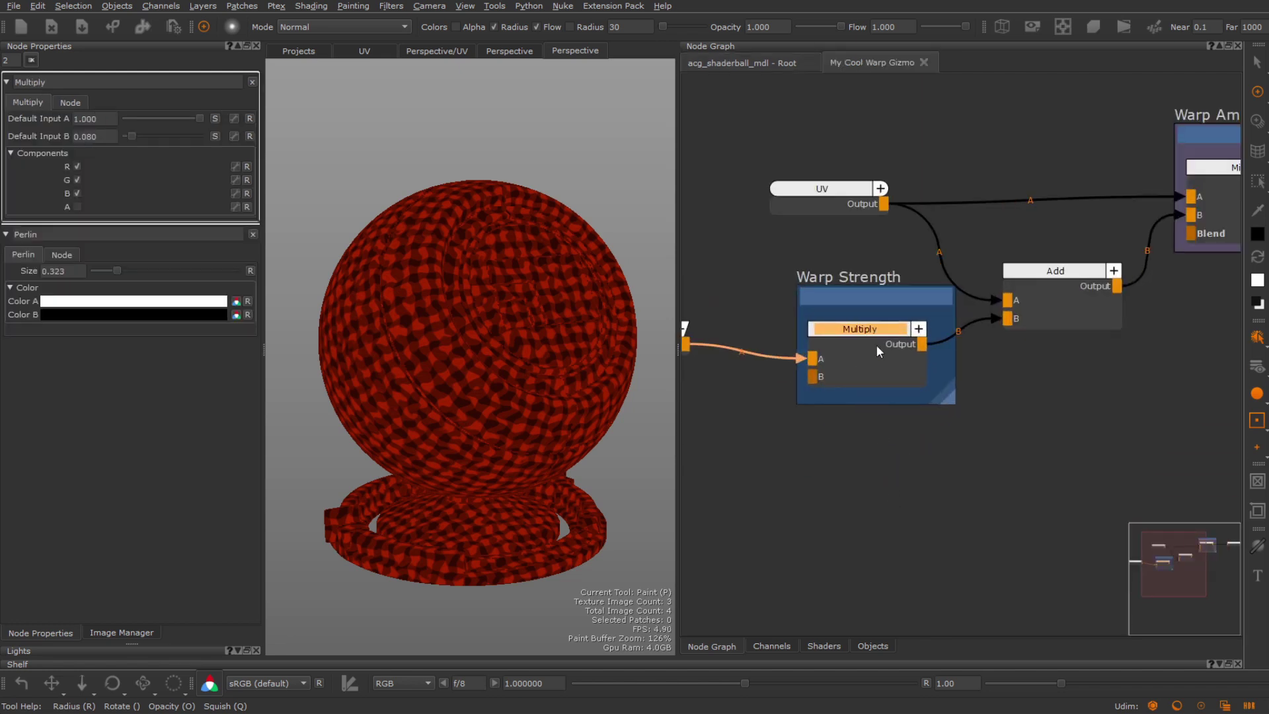
pyautogui.moveTo(1135, 224); pyautogui.dragTo(996, 267, button='middle')
pyautogui.click(1107, 228)
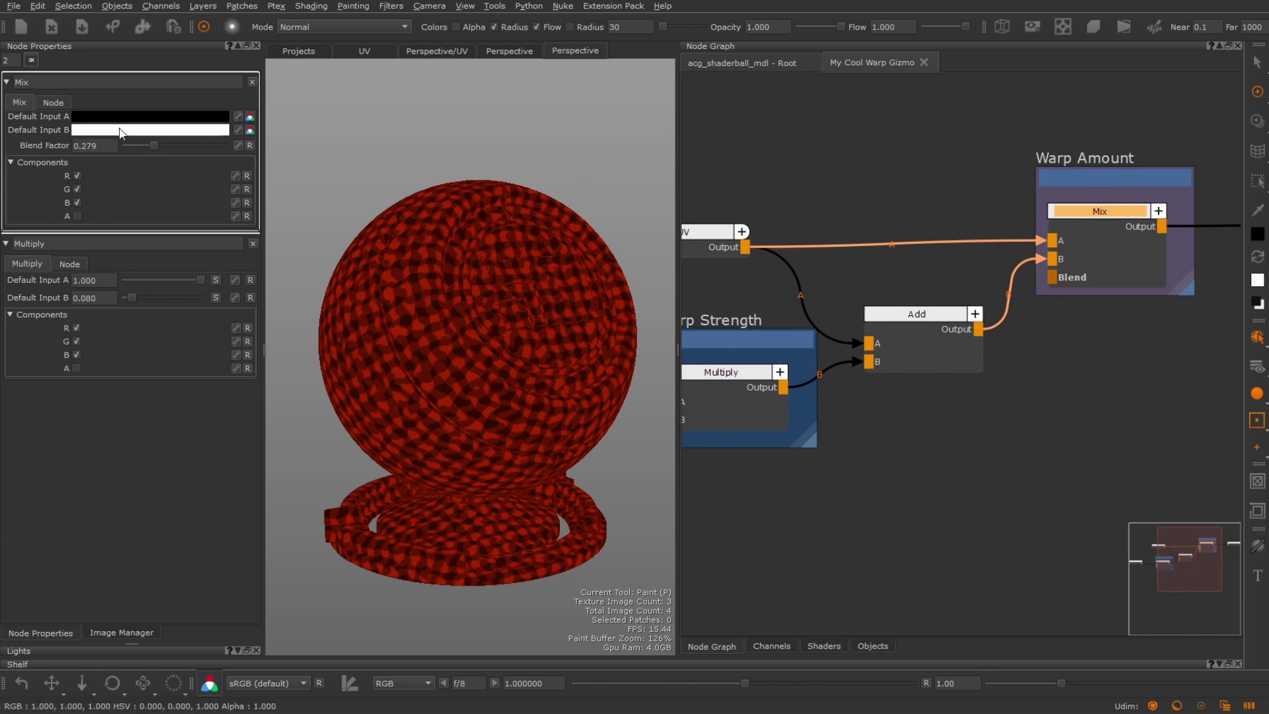
pyautogui.moveTo(770, 480); pyautogui.dragTo(867, 469, button='middle')
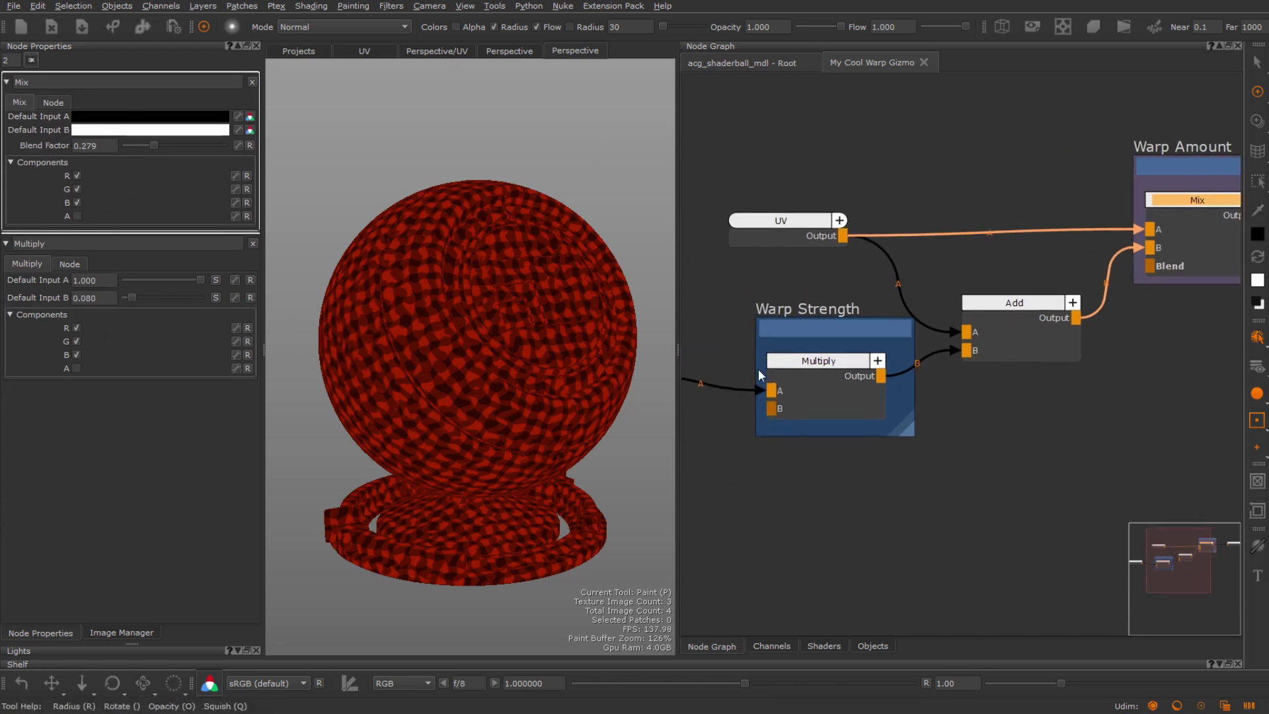
pyautogui.click(810, 363)
pyautogui.moveTo(1055, 160); pyautogui.dragTo(1022, 178, button='middle')
pyautogui.click(1077, 231)
pyautogui.moveTo(1077, 231); pyautogui.dragTo(964, 148, button='middle')
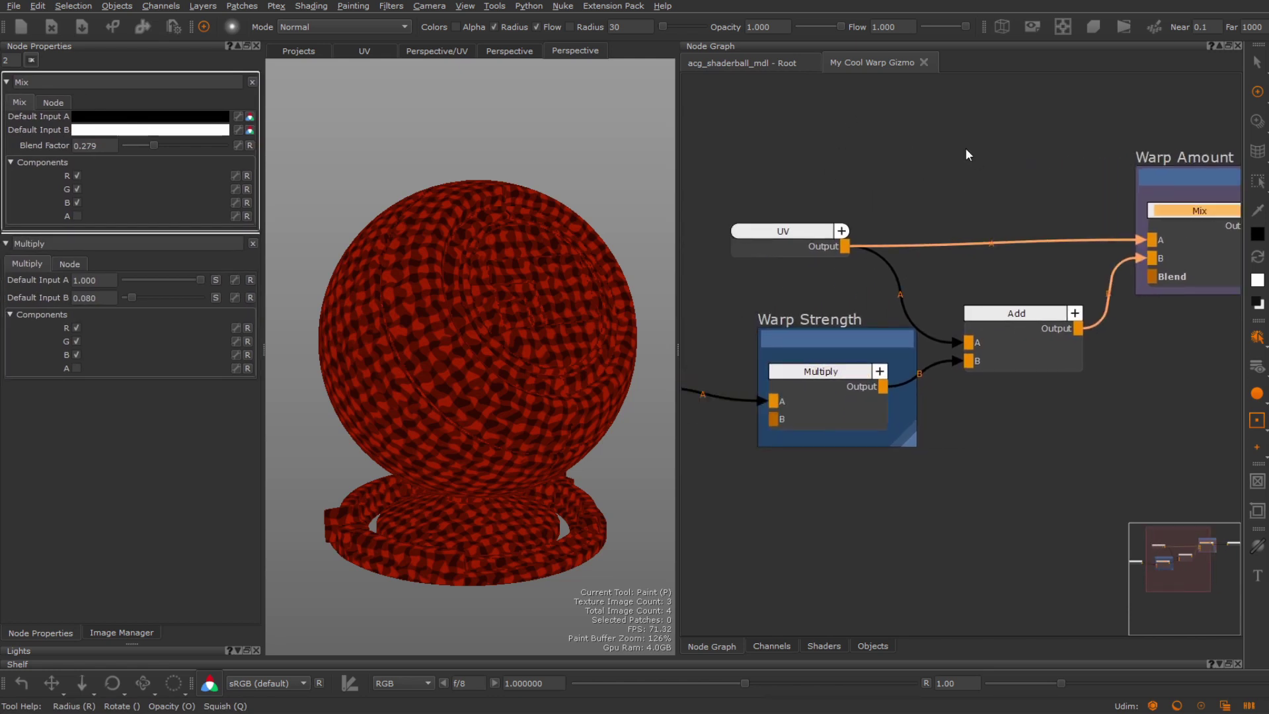
# - Rename both the Multiply node in the Warp Strength backdrop and the Mix node in the Warp Amount backdrop as Warp
pyautogui.click(843, 406)
pyautogui.write('n')
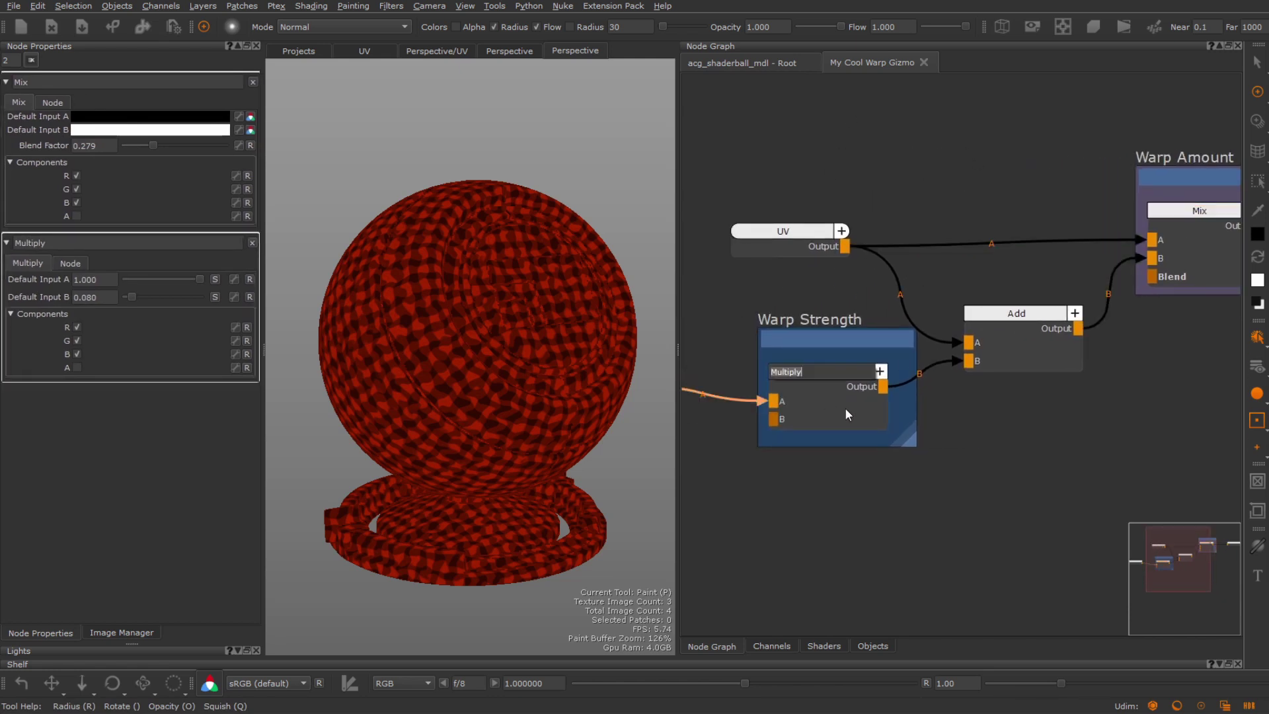
pyautogui.write('Warp')
pyautogui.press('Return')
pyautogui.moveTo(1138, 441); pyautogui.dragTo(975, 465, button='middle')
pyautogui.click(1026, 298)
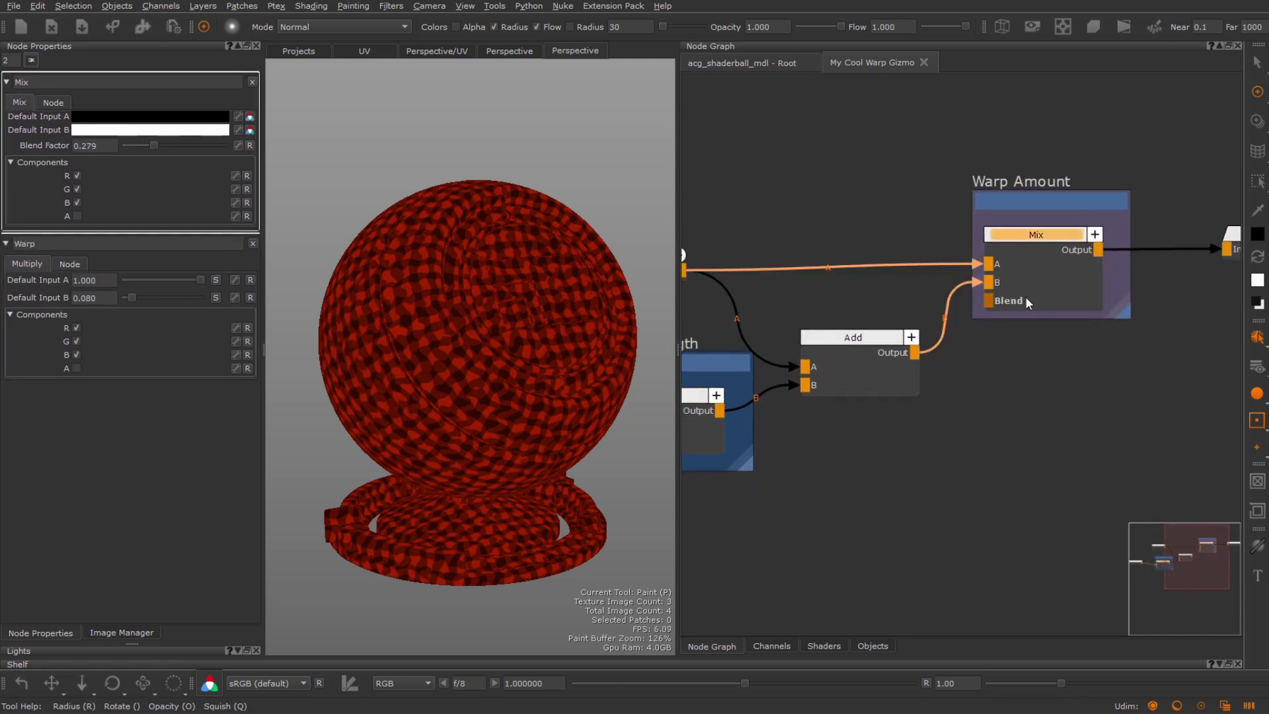
pyautogui.write('nWarp')
pyautogui.press('Return')
# - Try the Warp Amount node's Blend Factor at 1.000 and 0.000, set it to 0.507, and expose it on the group
pyautogui.moveTo(780, 461); pyautogui.dragTo(967, 436, button='middle')
pyautogui.click(823, 402)
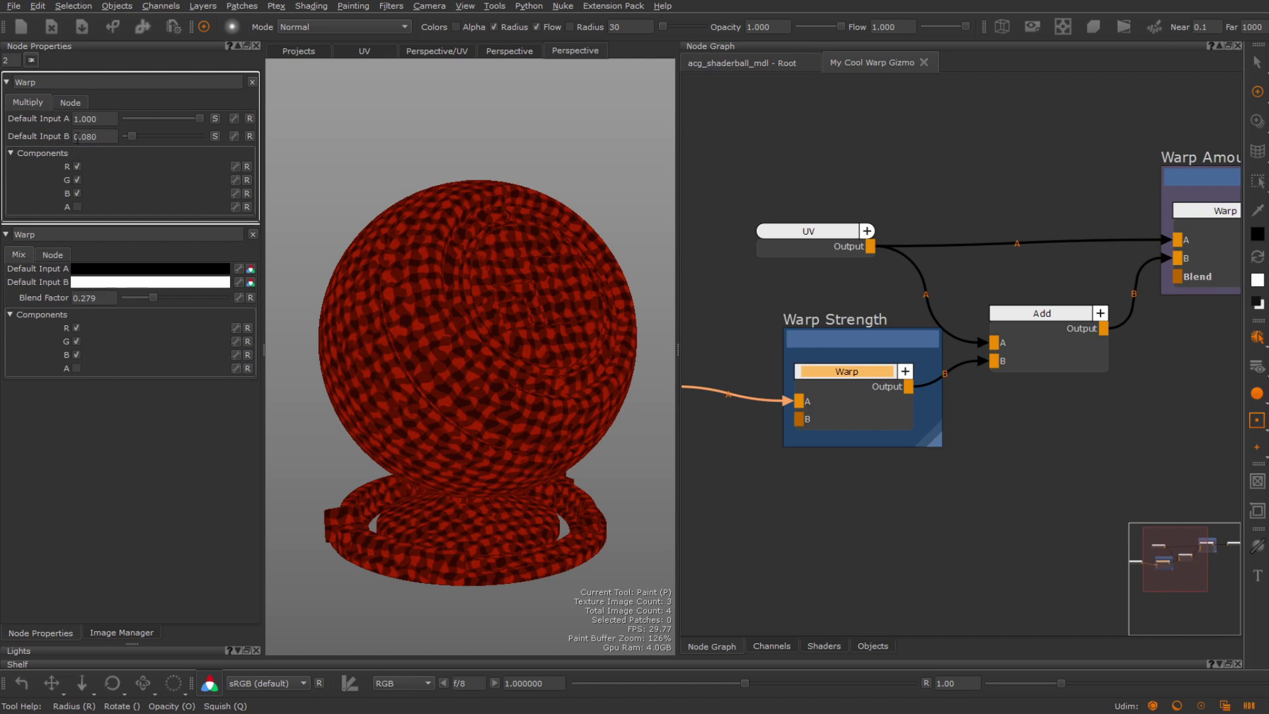
pyautogui.moveTo(130, 135); pyautogui.dragTo(128, 135)
pyautogui.click(251, 297)
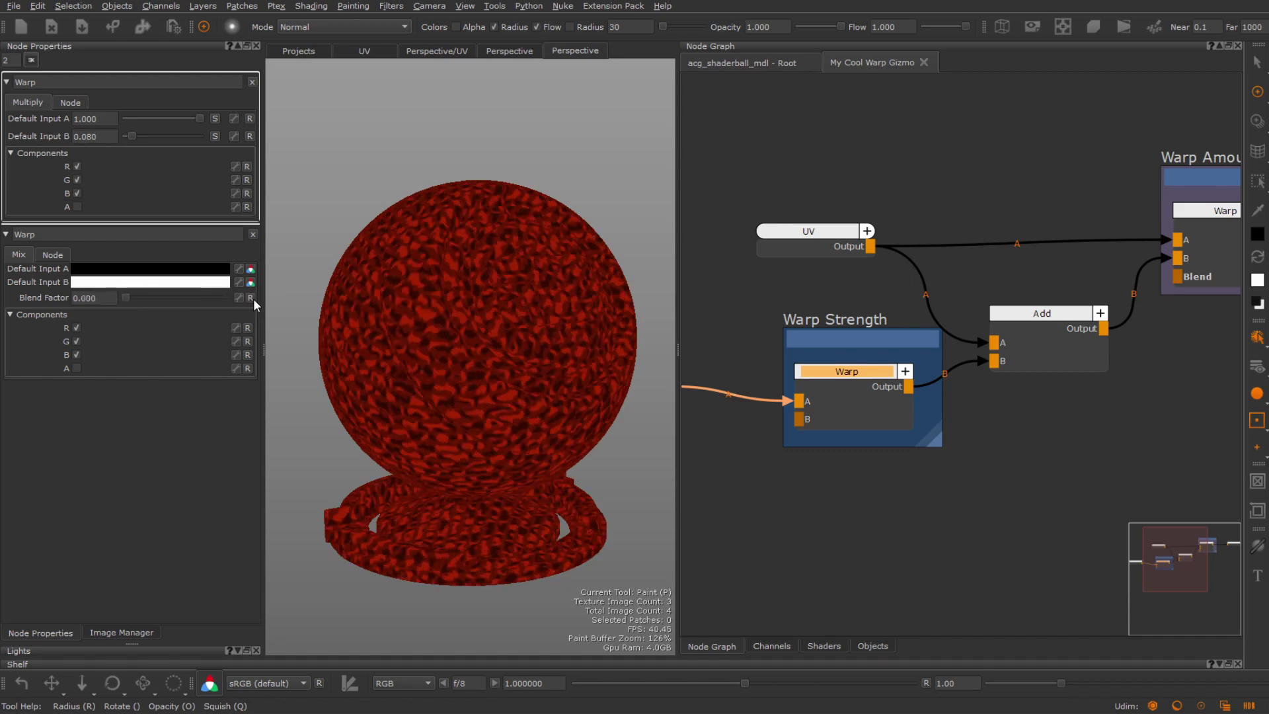
pyautogui.moveTo(129, 295); pyautogui.dragTo(250, 294)
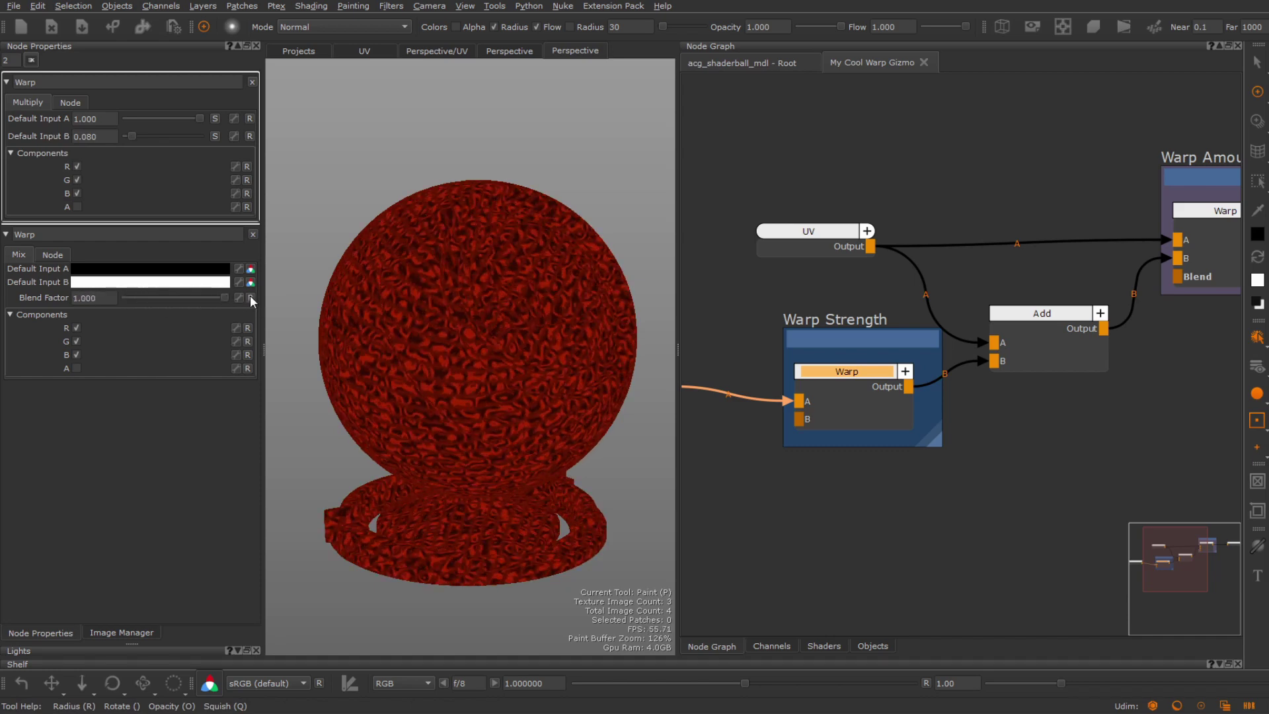
pyautogui.click(250, 297)
pyautogui.moveTo(140, 297); pyautogui.dragTo(166, 297)
pyautogui.click(248, 298)
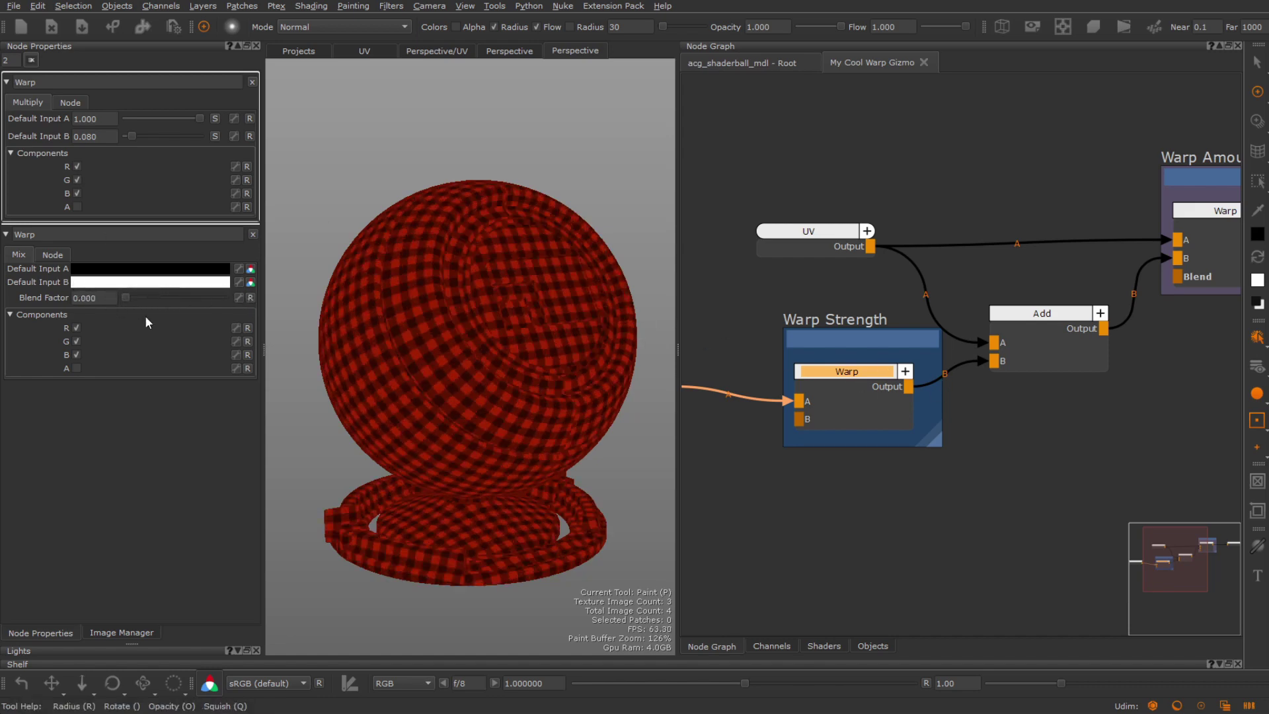
pyautogui.moveTo(129, 296); pyautogui.dragTo(177, 299)
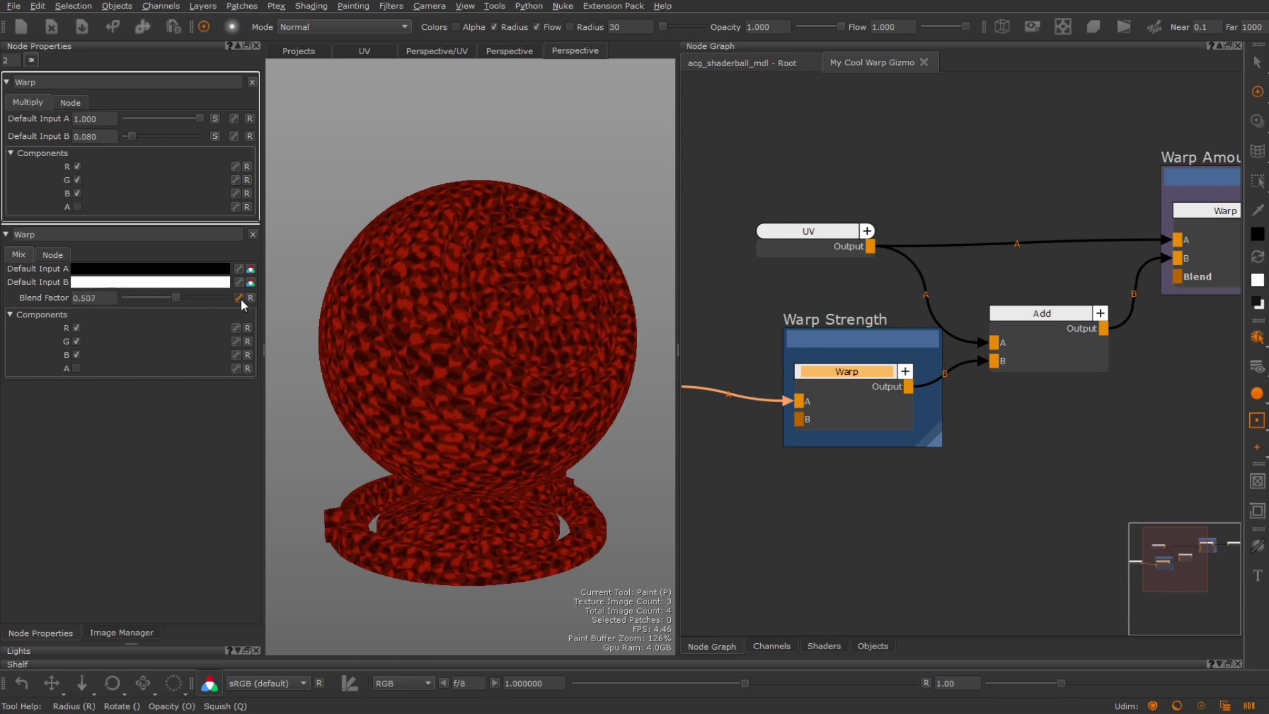
# - Return to the root graph, open the My Cool Warp Gizmo properties, try a Blend Factor of 0.855, and reset it
pyautogui.moveTo(464, 323)
pyautogui.keyDown('alt'); pyautogui.mouseDown()
pyautogui.moveTo(414, 328)
pyautogui.moveTo(441, 329)
pyautogui.mouseUp(); pyautogui.keyUp('alt')
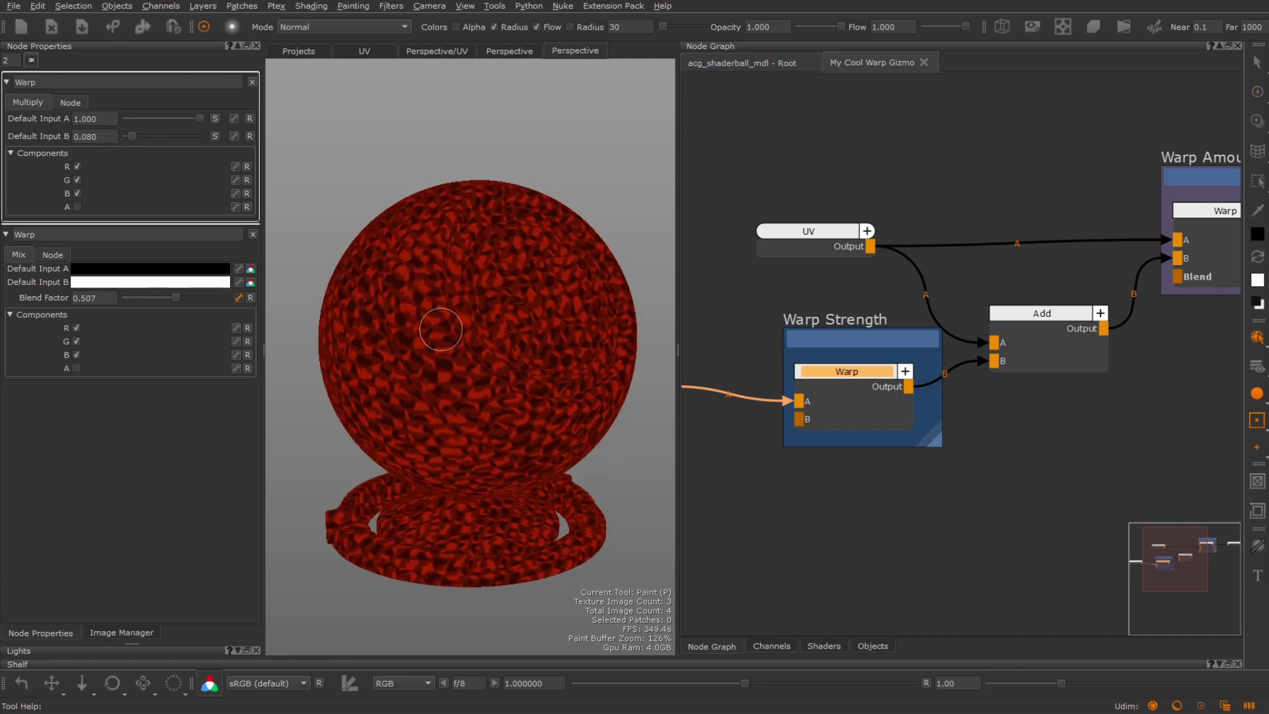
pyautogui.click(733, 62)
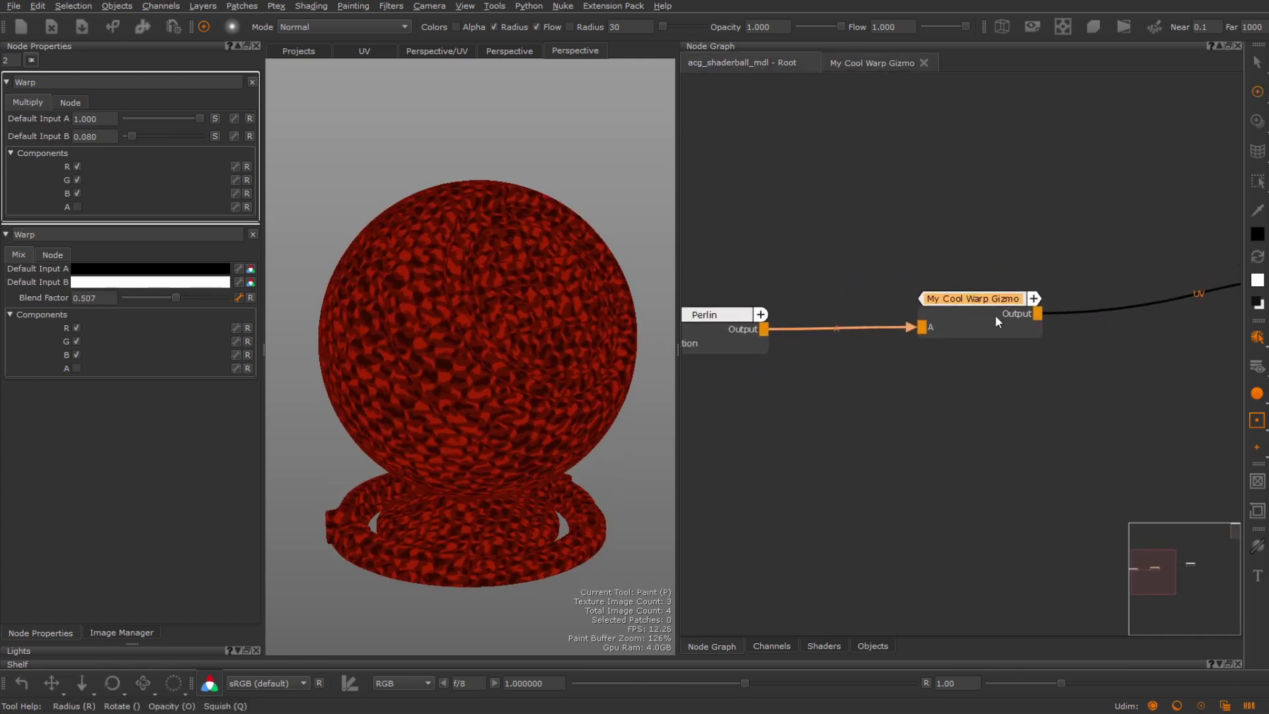
pyautogui.doubleClick(962, 311)
pyautogui.click(31, 61)
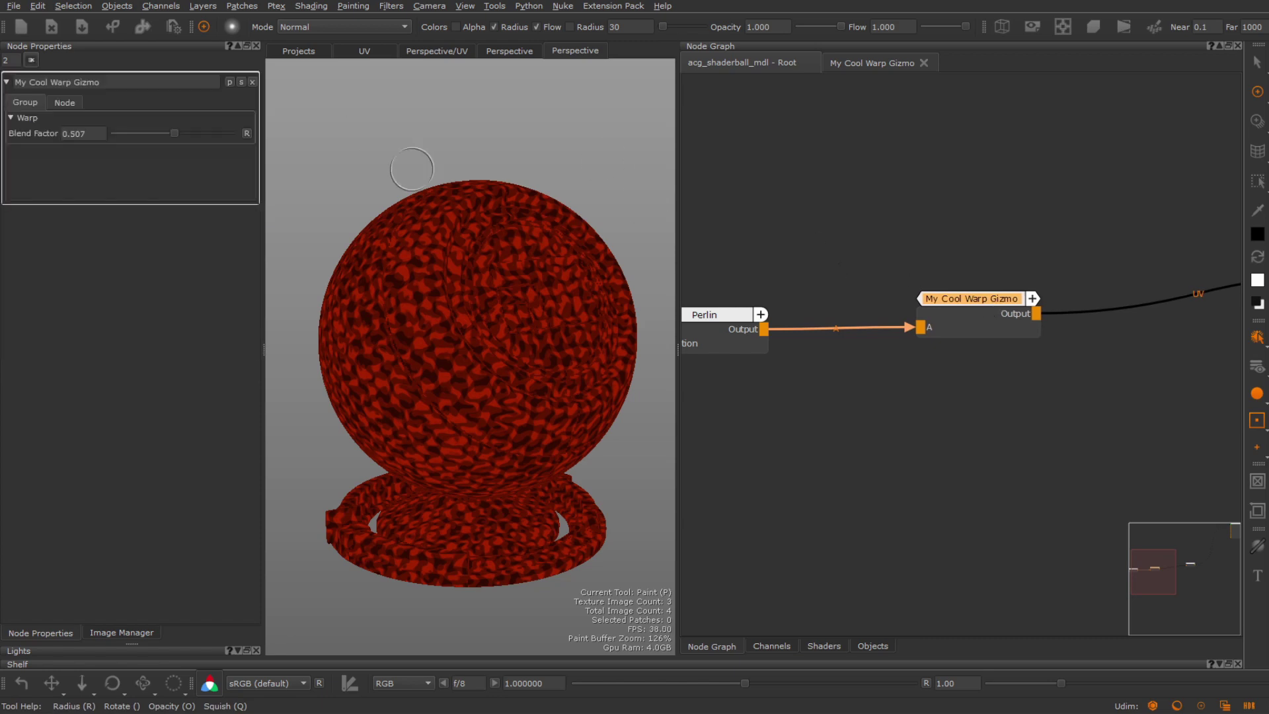
pyautogui.moveTo(173, 131); pyautogui.dragTo(213, 136)
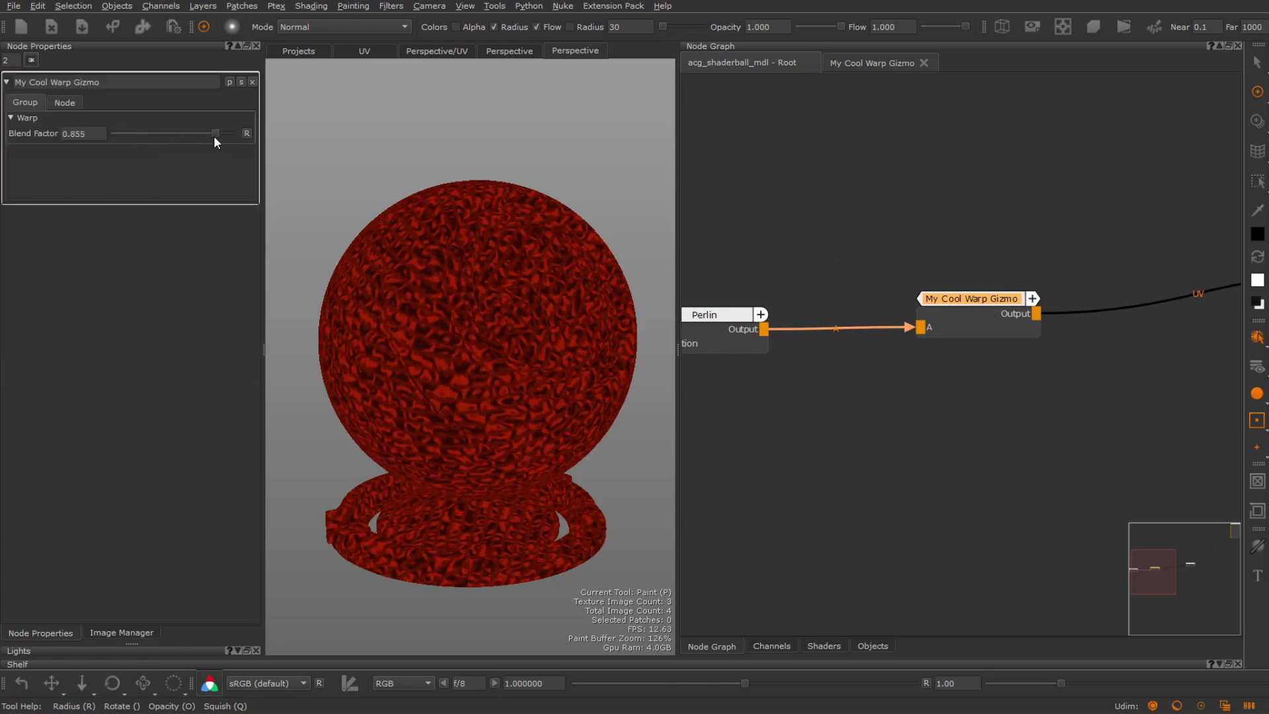
pyautogui.click(247, 134)
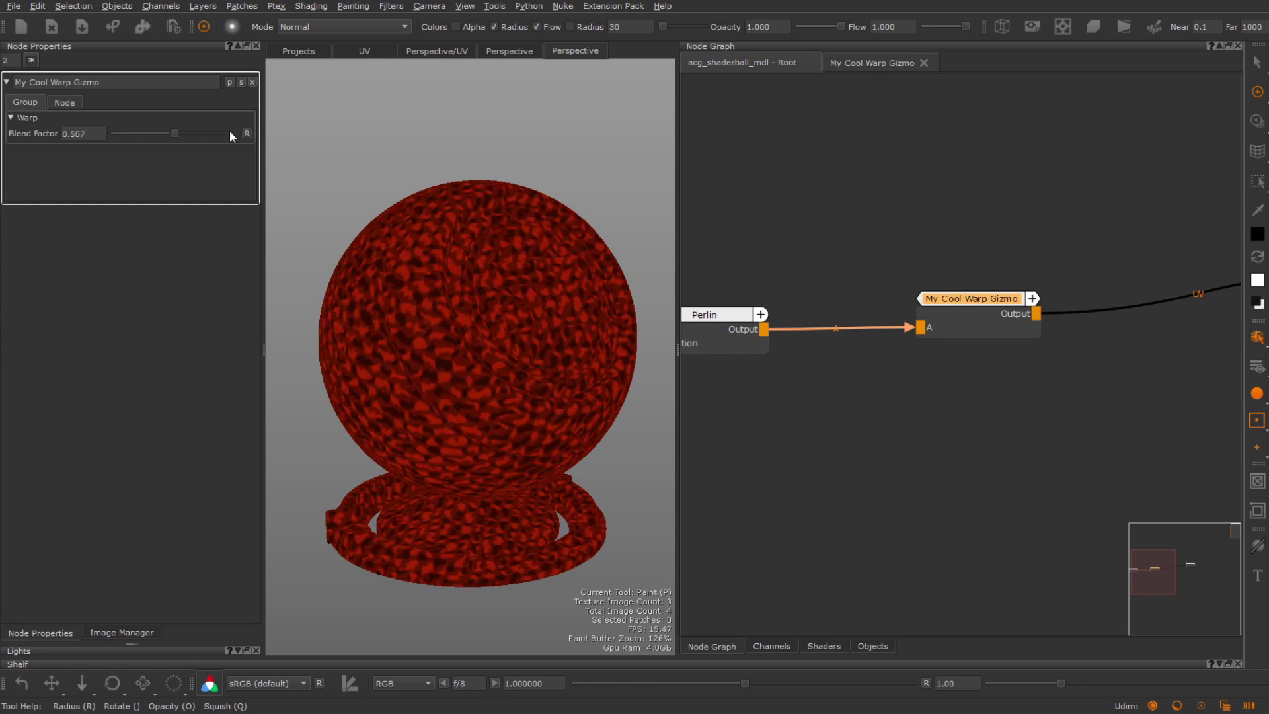
# - Delete the exposed Blend Factor knob from the My Cool Warp Gizmo group and close the knob editor
pyautogui.click(230, 81)
pyautogui.moveTo(575, 197); pyautogui.dragTo(416, 136)
pyautogui.click(422, 164)
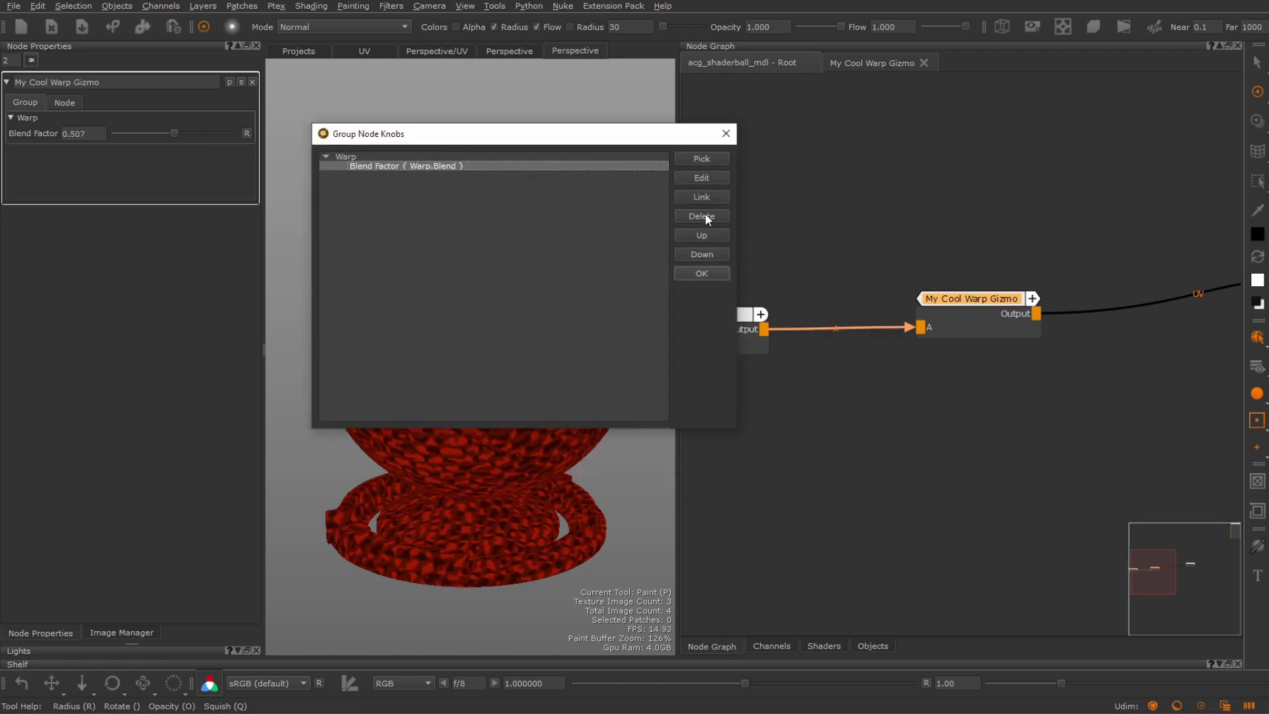
pyautogui.click(702, 216)
pyautogui.click(726, 133)
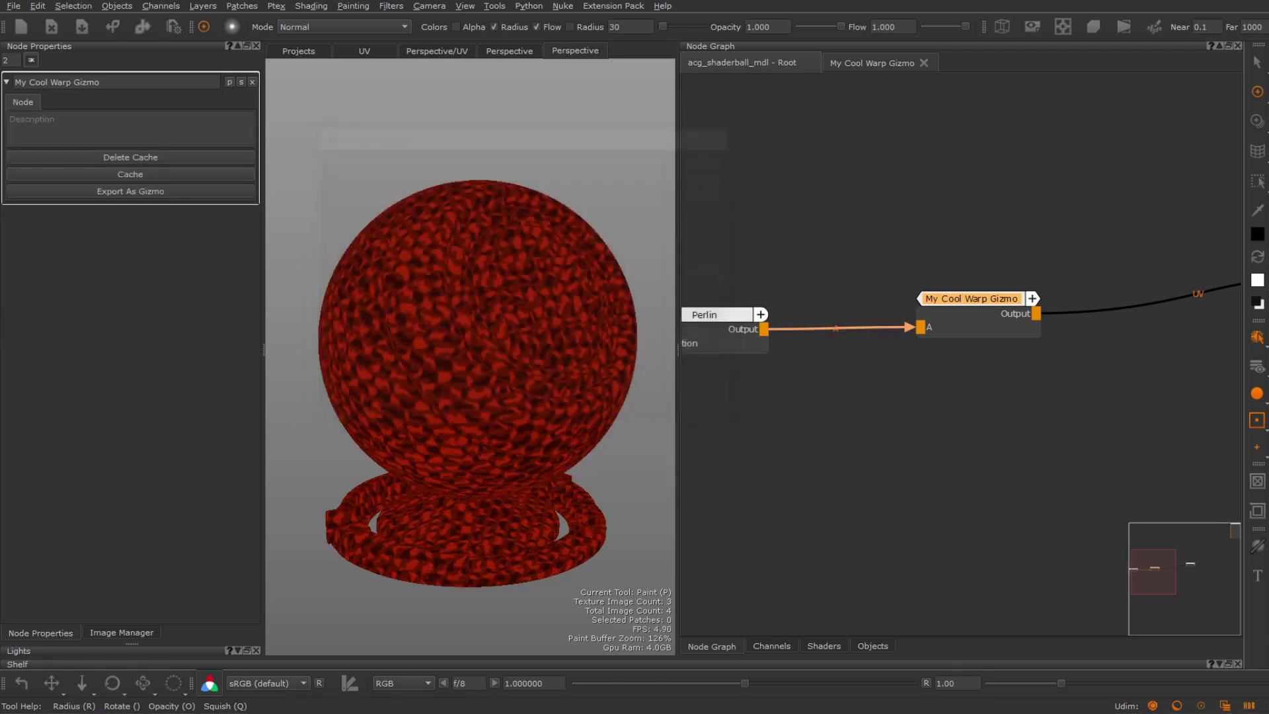
# - Inside the group, set Warp Amount's Blend Factor to 0.000 and Warp Strength's Default Input B to 0.100, and expose both on the group
pyautogui.click(849, 64)
pyautogui.click(1064, 212)
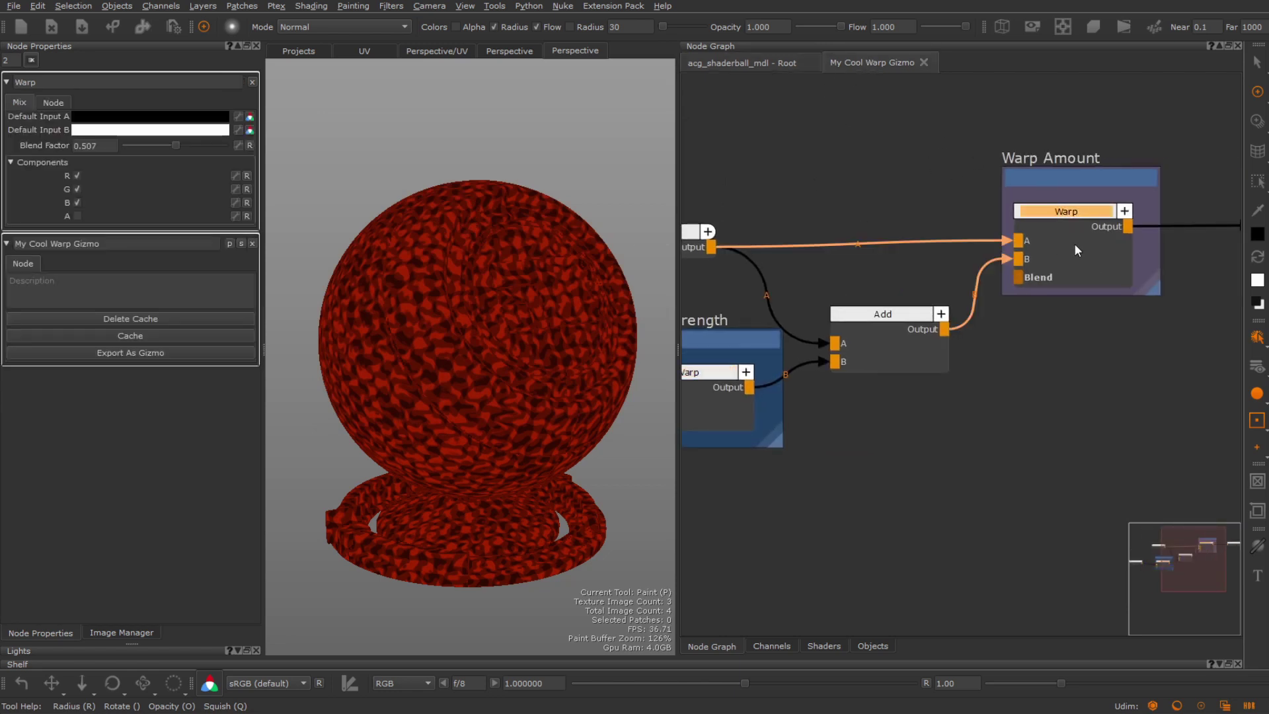
pyautogui.moveTo(181, 144)
pyautogui.mouseDown()
pyautogui.moveTo(200, 145)
pyautogui.moveTo(187, 146)
pyautogui.mouseUp()
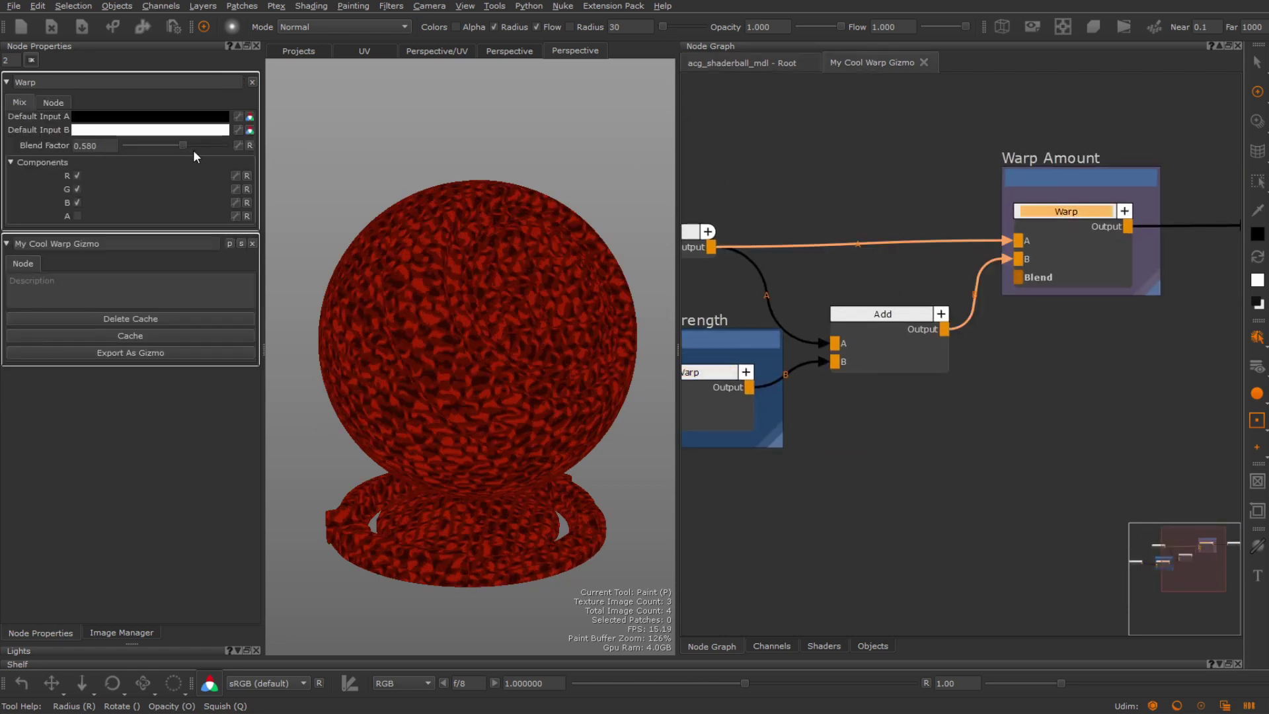
pyautogui.moveTo(722, 278); pyautogui.dragTo(794, 271, button='middle')
pyautogui.click(787, 382)
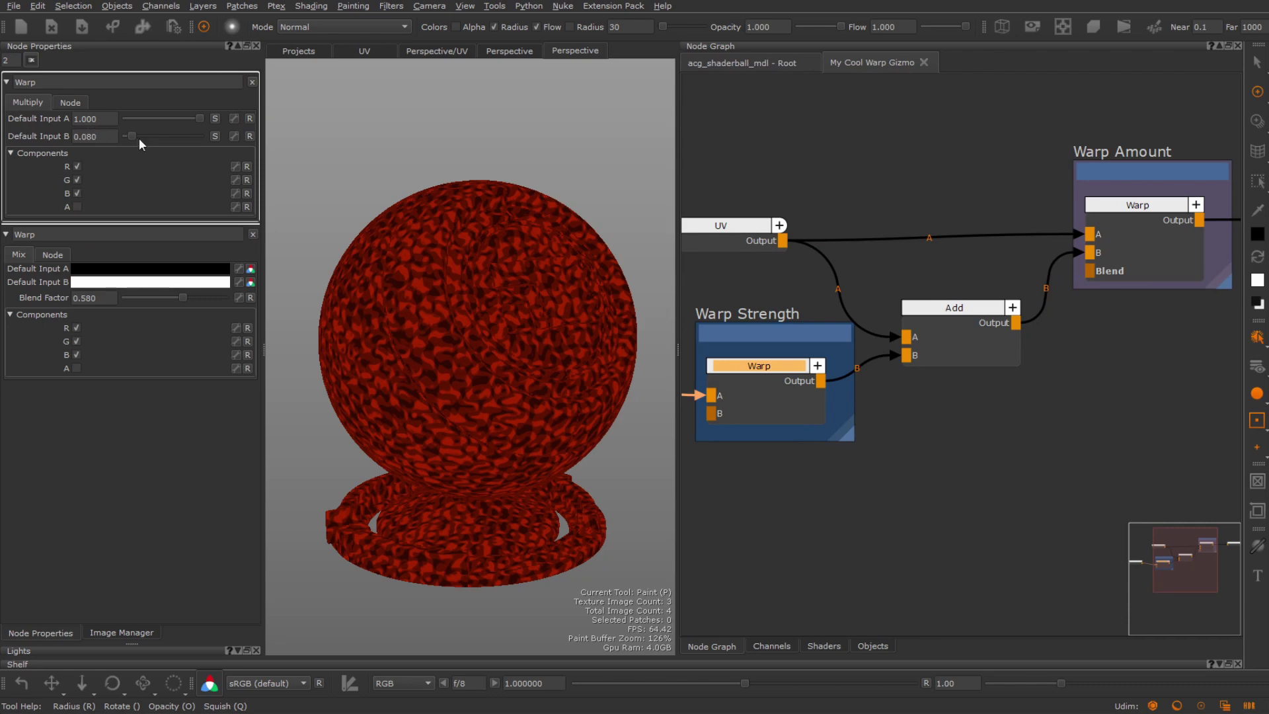
pyautogui.click(137, 136)
pyautogui.write('0.1')
pyautogui.press('Return')
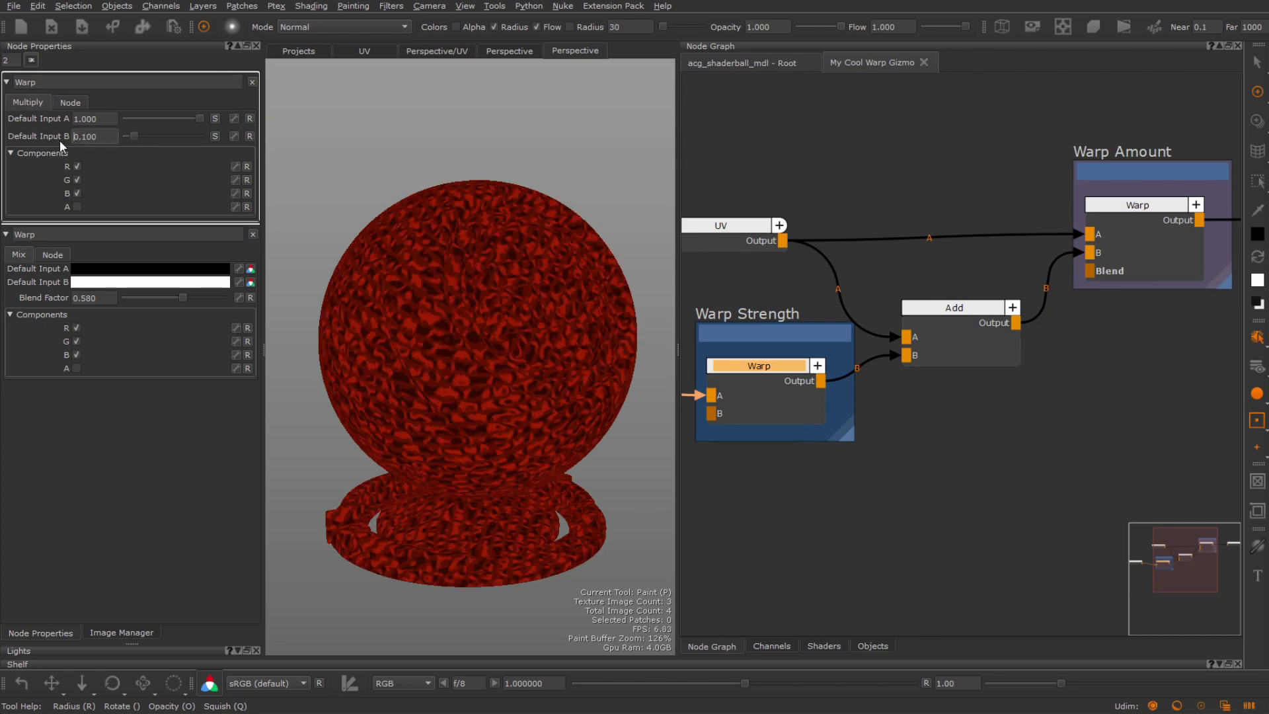
pyautogui.moveTo(183, 297); pyautogui.dragTo(60, 296)
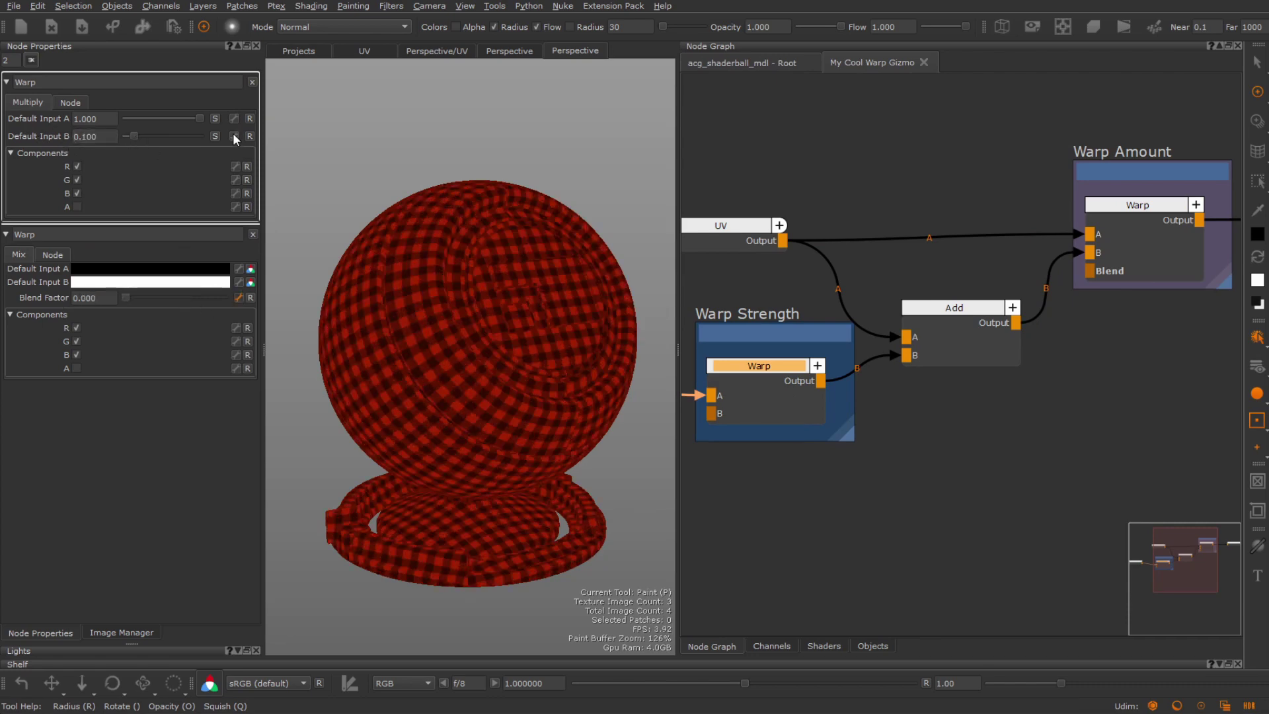
pyautogui.click(752, 60)
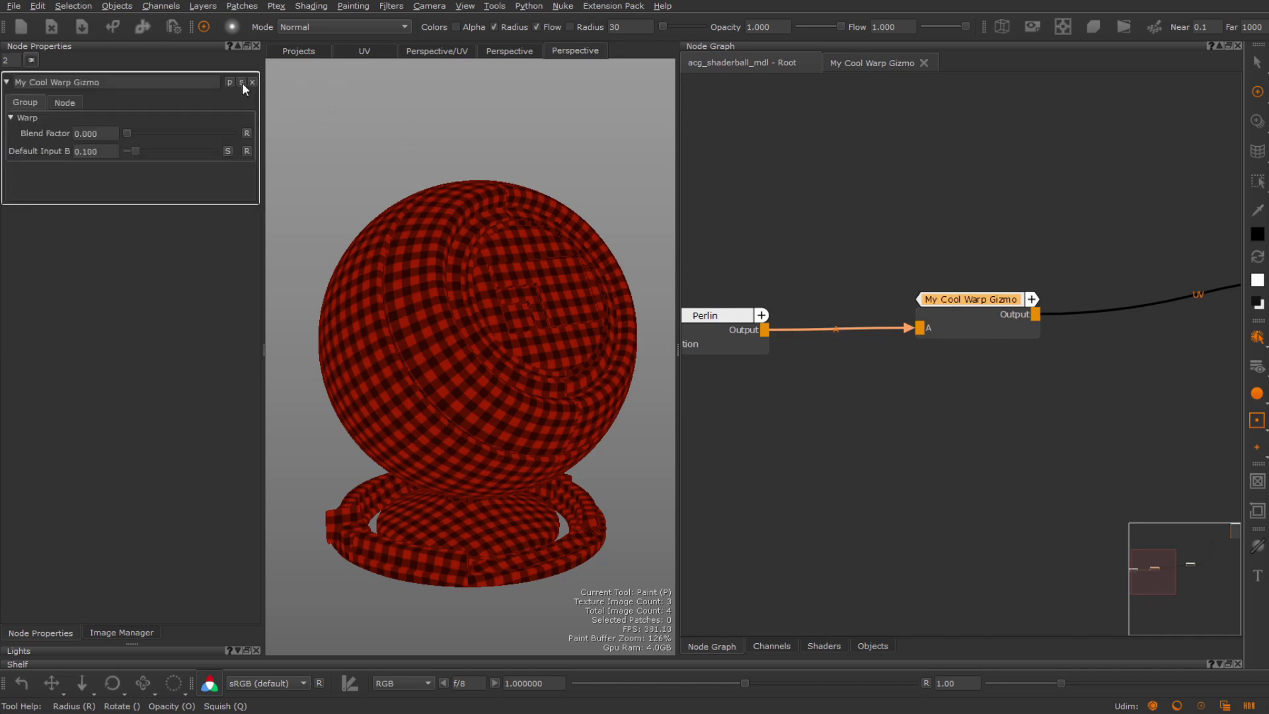
# - Rename the group's exposed knobs, Blend Factor as Amount and Default Input B as Multiplier
pyautogui.click(242, 82)
pyautogui.doubleClick(551, 224)
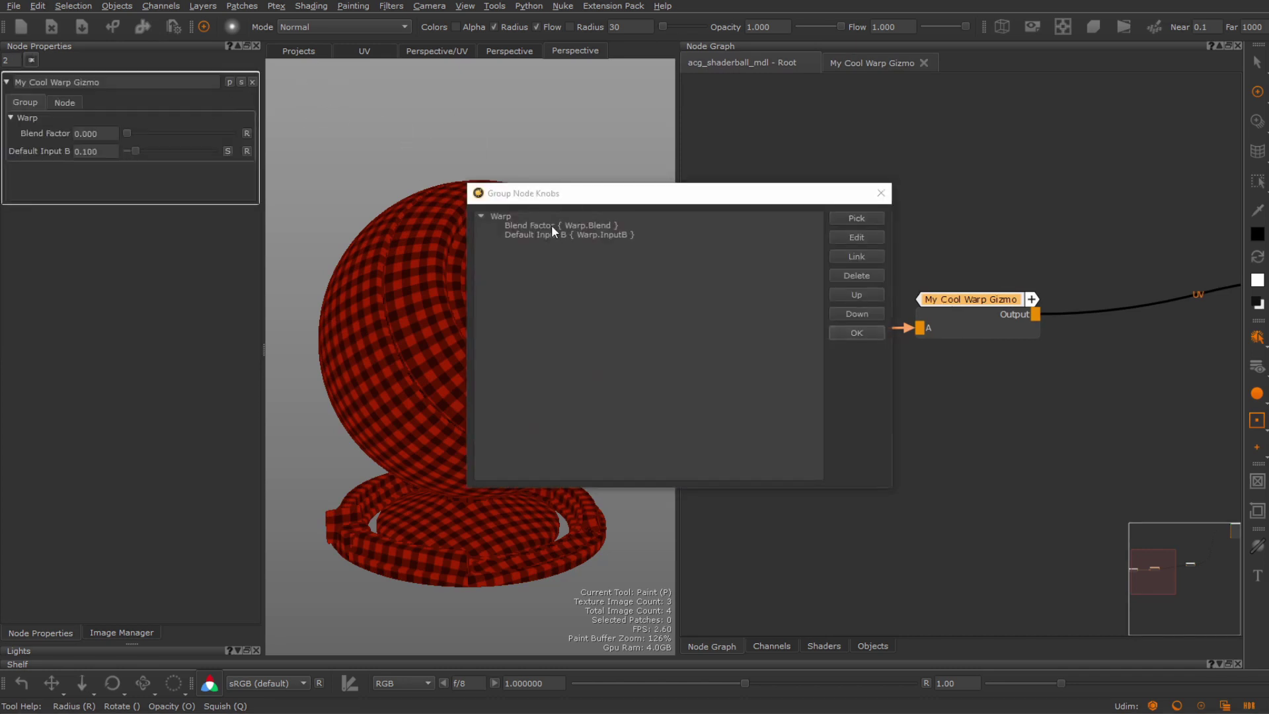
pyautogui.write('Amount')
pyautogui.click(651, 362)
pyautogui.doubleClick(557, 235)
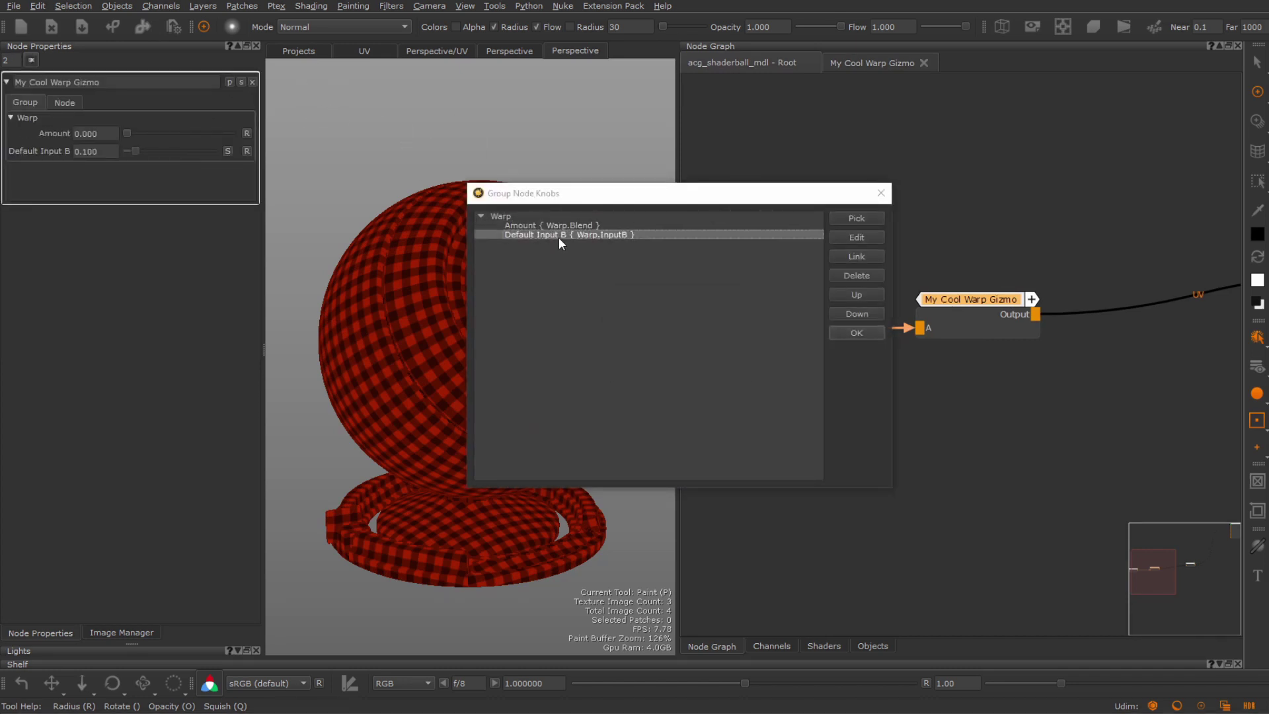
pyautogui.write('Multiplier')
pyautogui.press('Return')
pyautogui.click(856, 332)
# - Rename the My Cool Warp Gizmo group node as Warp 2D
pyautogui.scroll(-1, 1029, 388)
pyautogui.doubleClick(958, 340)
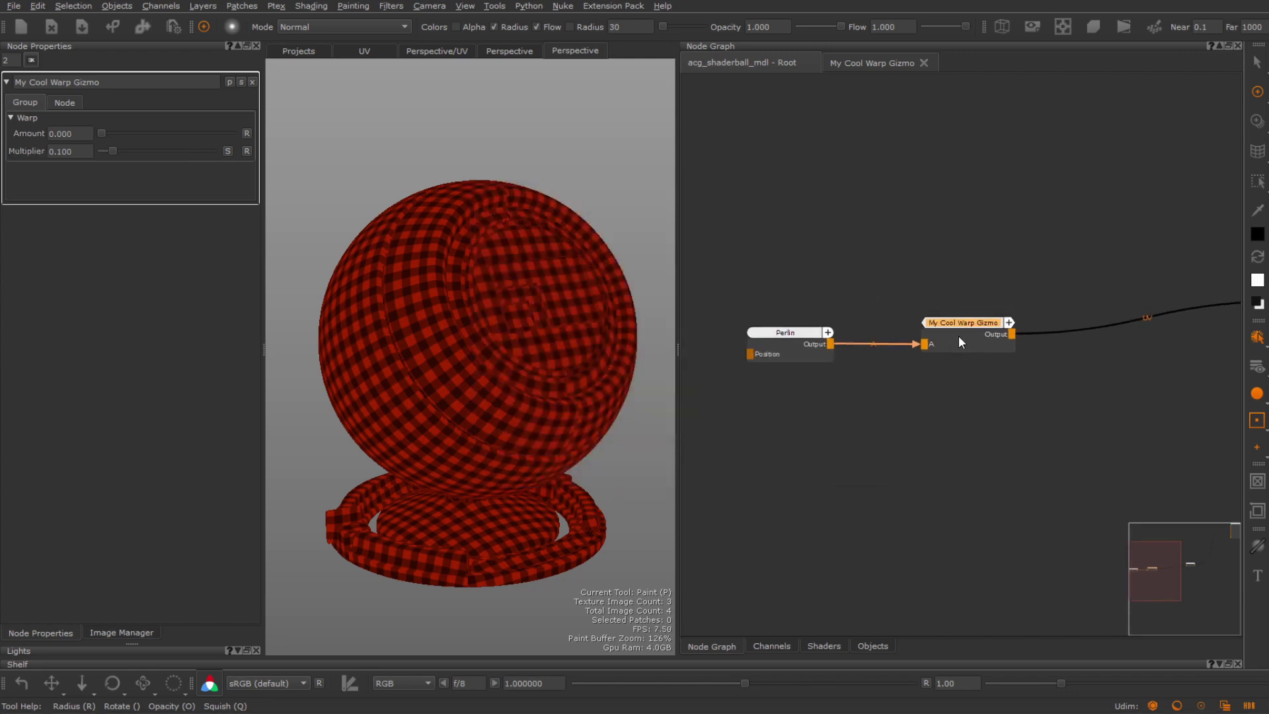
pyautogui.write('Warp 2D')
pyautogui.press('Return')
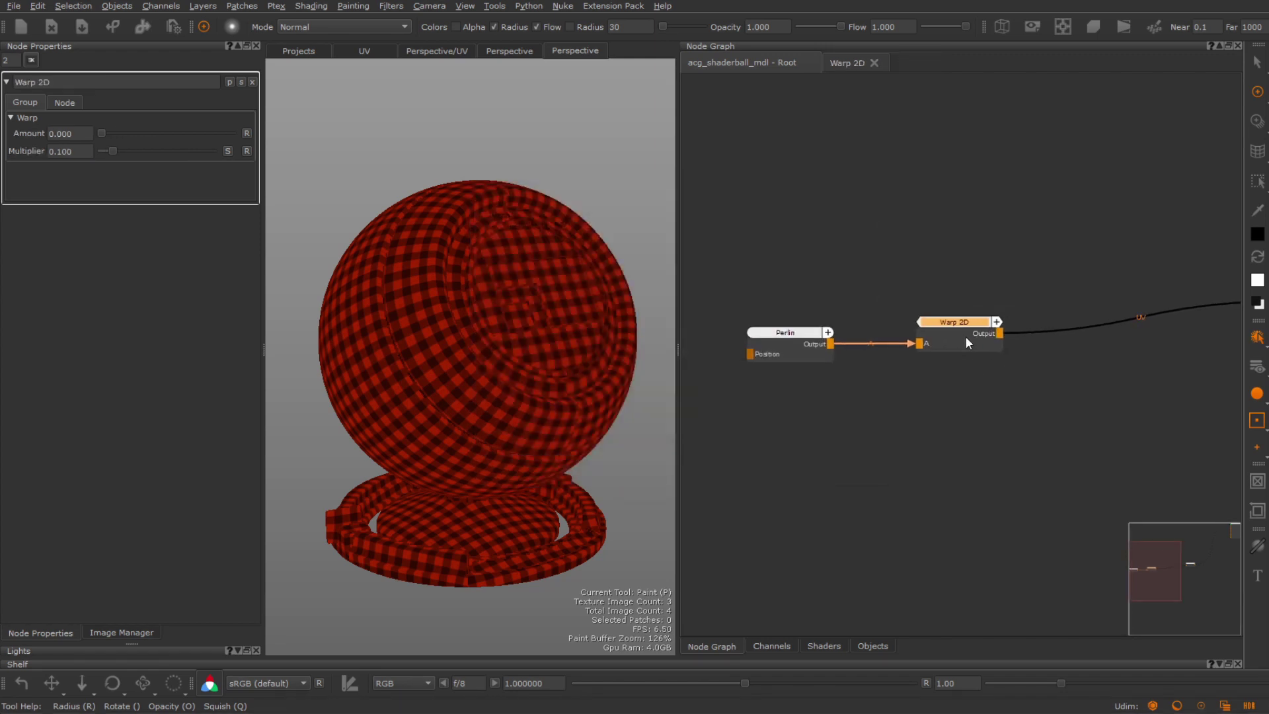
# - Export the Warp 2D group as a gizmo, choosing Warp2D.mng in the Gizmos folder as the file
pyautogui.click(68, 100)
pyautogui.click(129, 189)
pyautogui.doubleClick(493, 271)
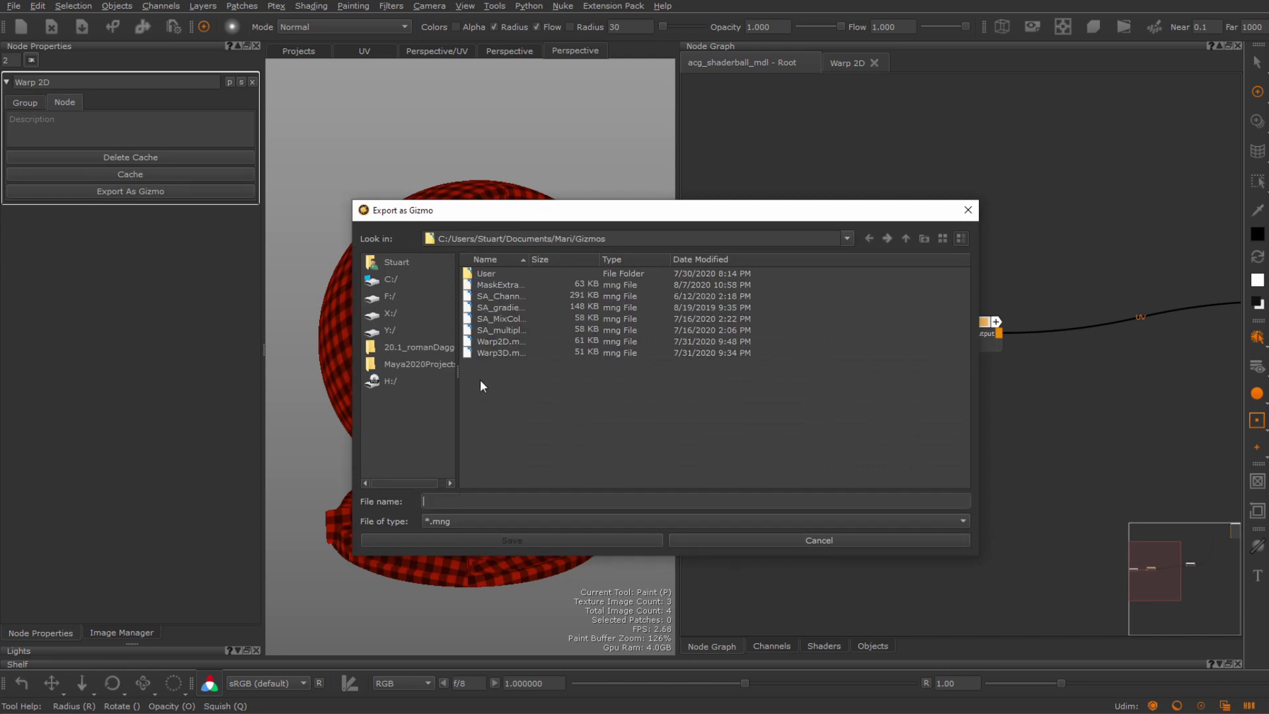
pyautogui.click(502, 341)
pyautogui.click(529, 538)
pyautogui.click(687, 360)
# - Add a Warp2D gizmo node to the root graph below the Warp 2D group, and select the Perlin node
pyautogui.press('Tab')
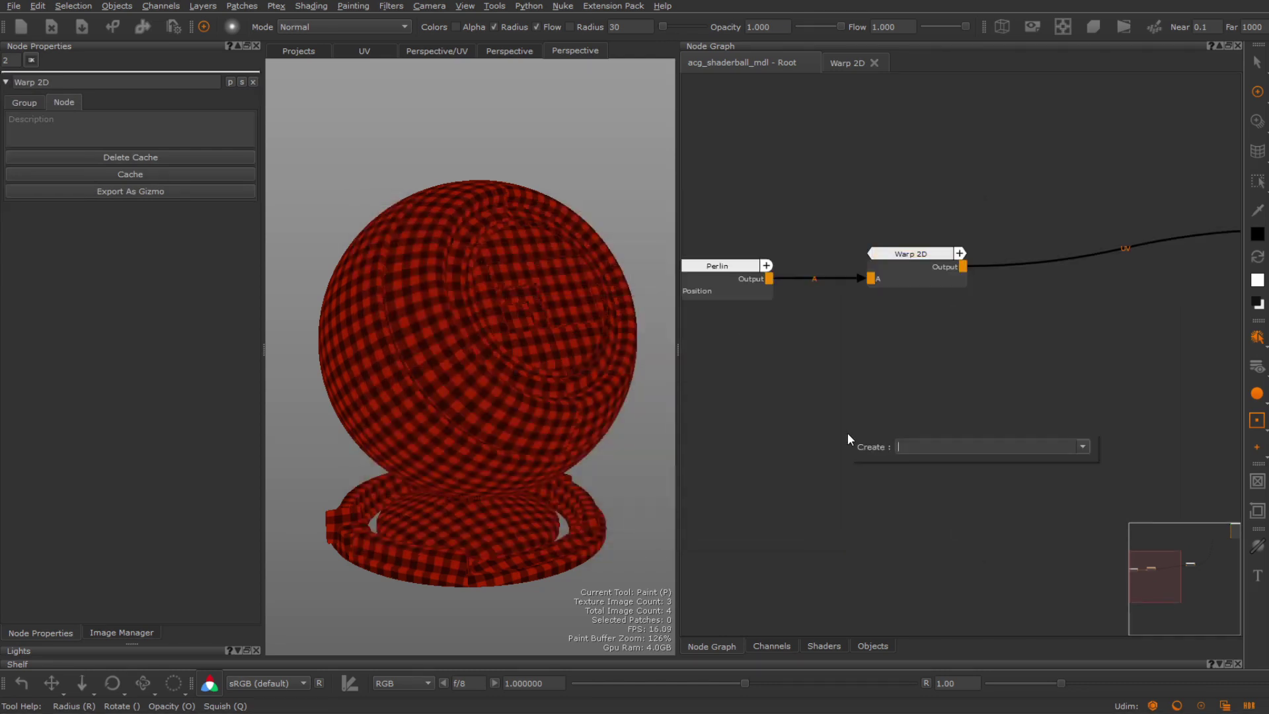
pyautogui.write('Warp2D')
pyautogui.press('Return')
pyautogui.click(866, 394)
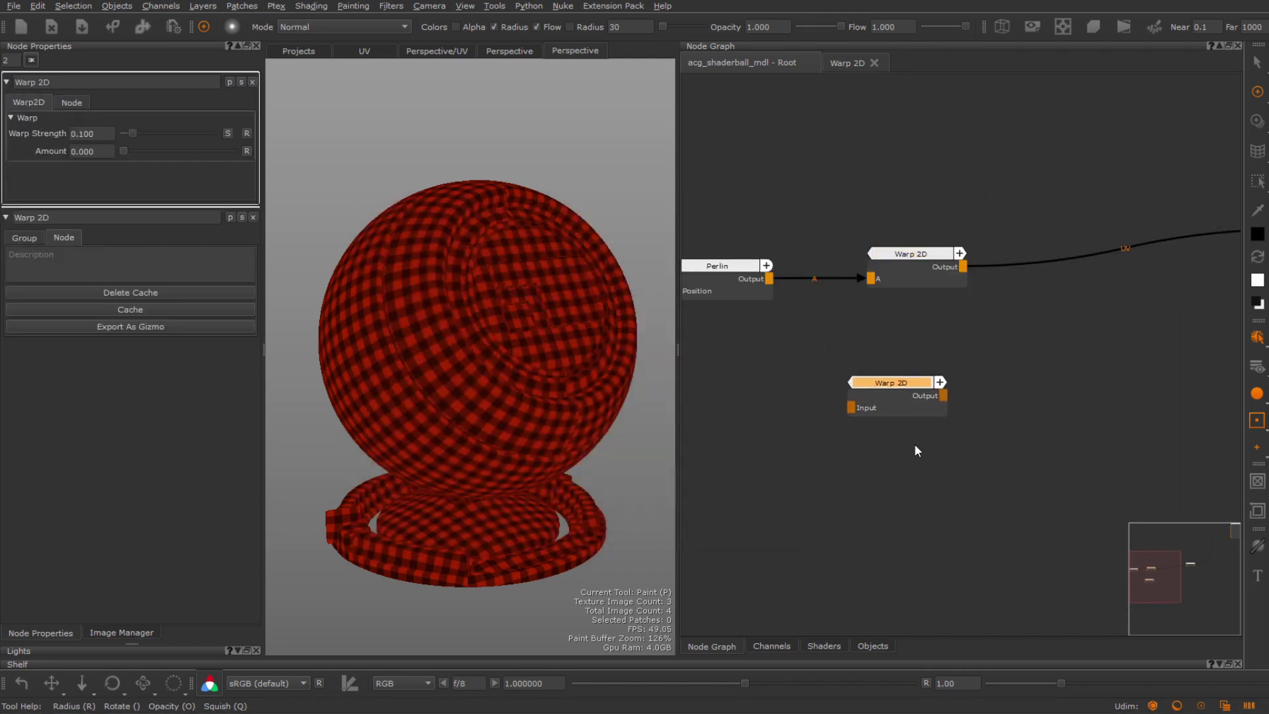
pyautogui.click(788, 220)
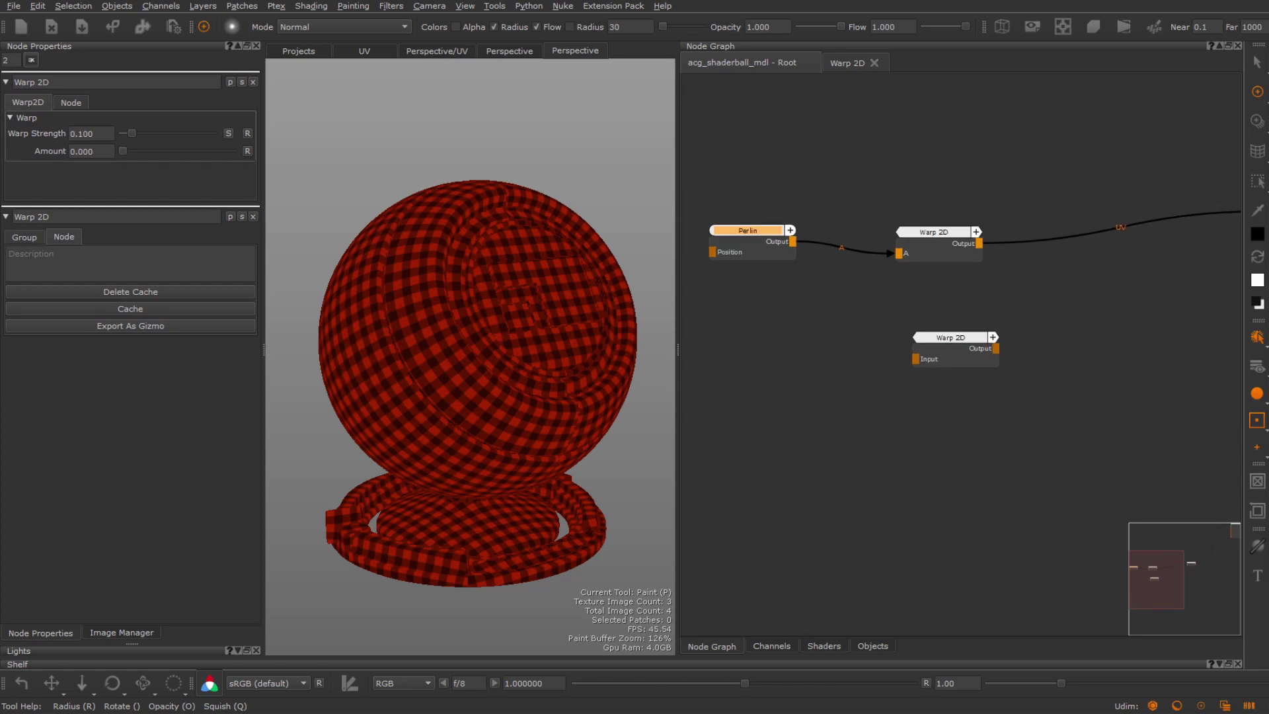
pyautogui.click(879, 390)
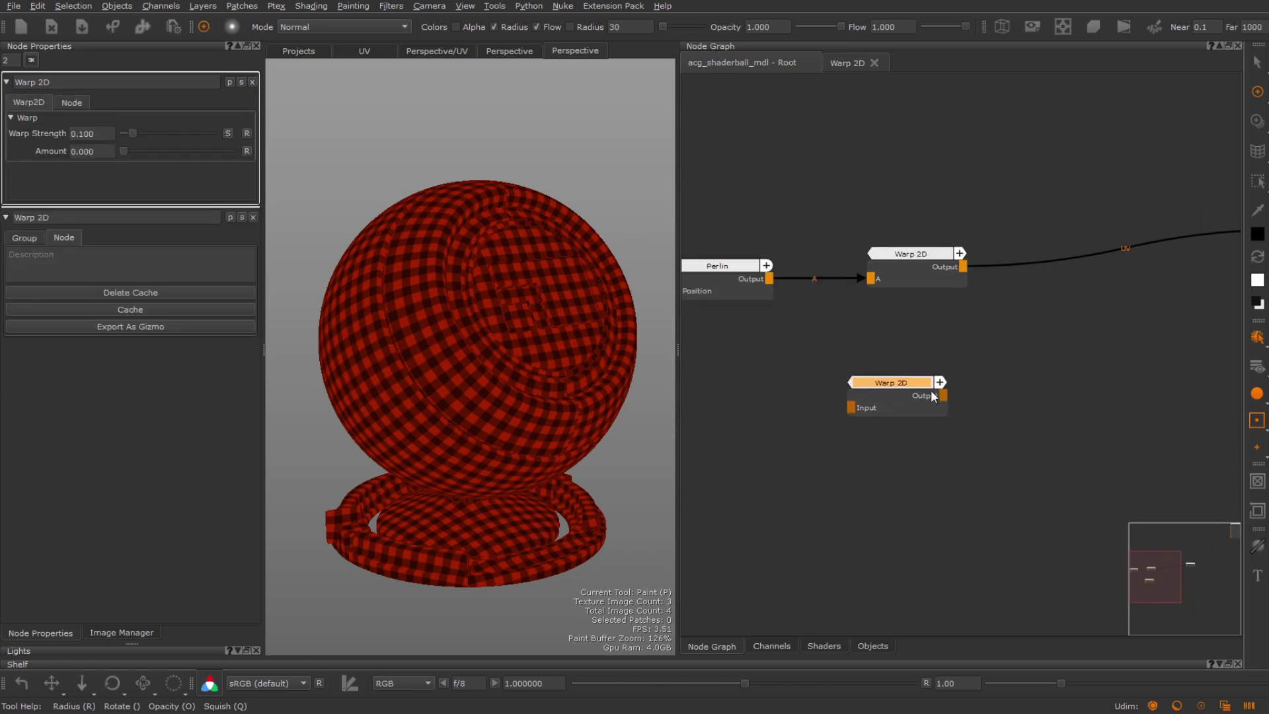
pyautogui.click(815, 216)
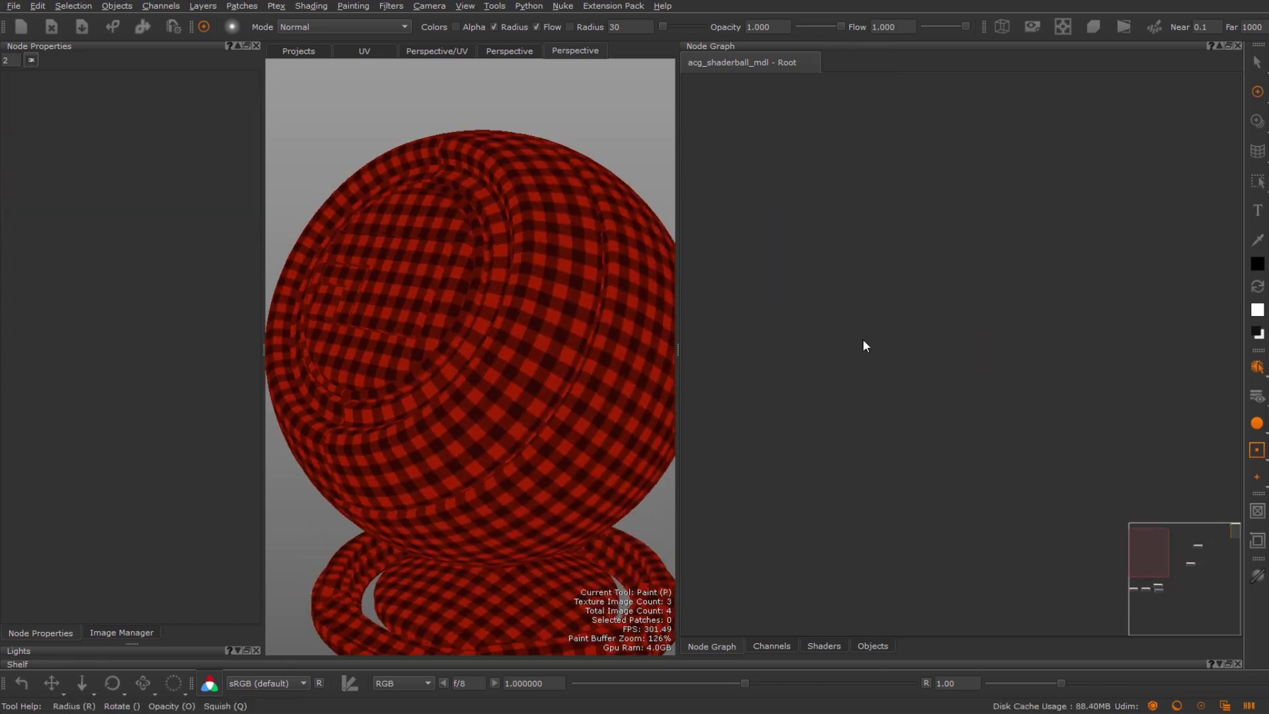
# - Add a Warp3D gizmo node to the root graph
pyautogui.press('Tab')
pyautogui.write('Warp3D')
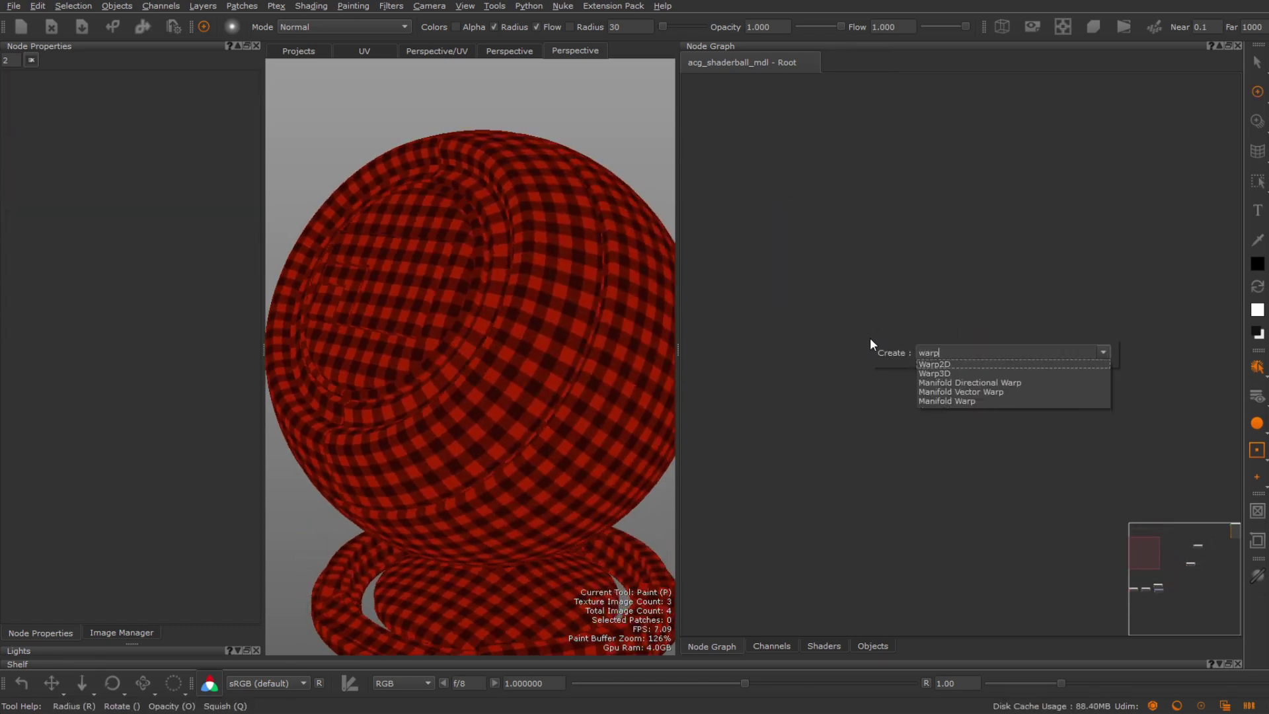
pyautogui.press('Return')
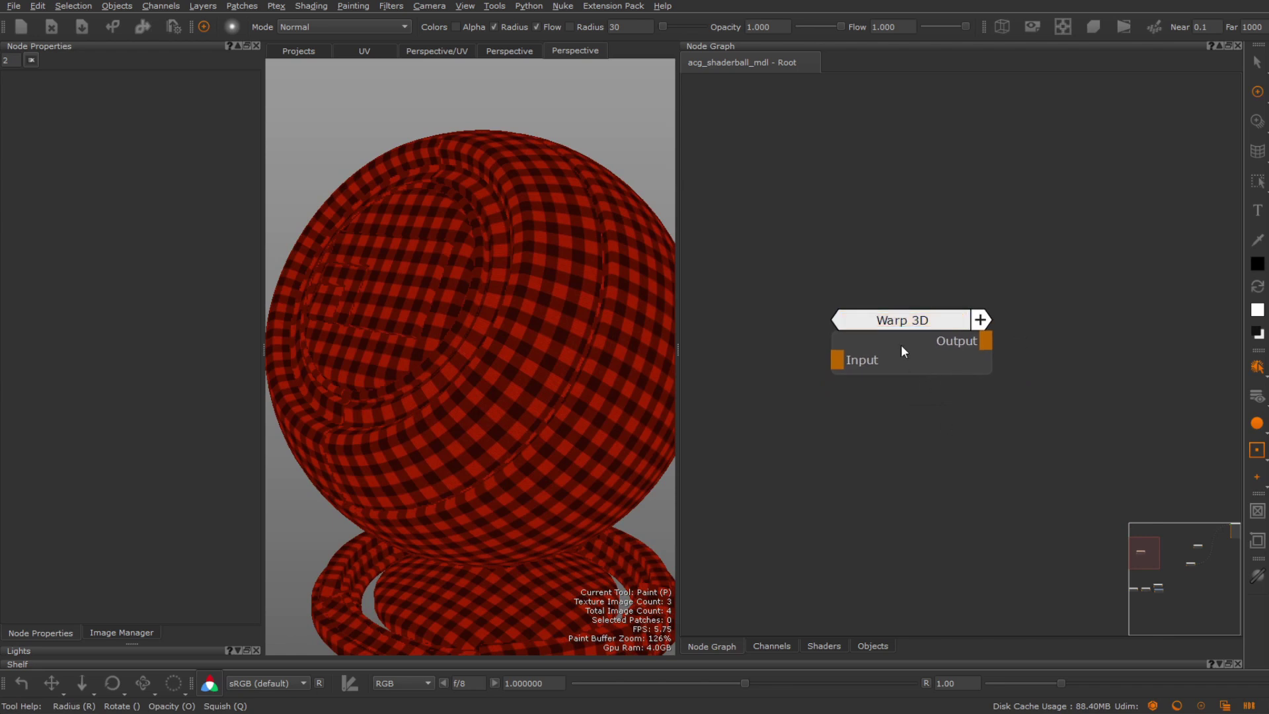
# - Examine the Warp 3D gizmo's internal network, focusing on its 3D Position node and connections, and return to the root graph
pyautogui.doubleClick(923, 367)
pyautogui.press('f')
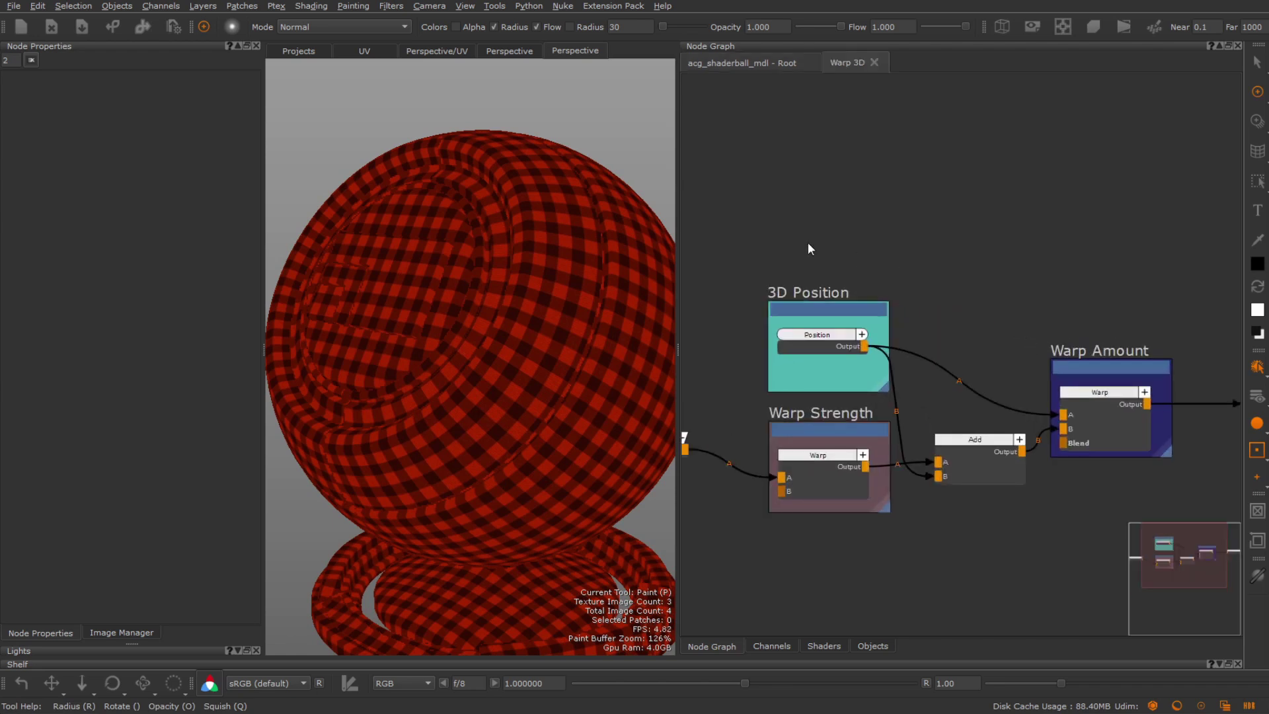
pyautogui.moveTo(840, 341); pyautogui.dragTo(845, 339)
pyautogui.moveTo(873, 265); pyautogui.dragTo(986, 239, button='middle')
pyautogui.scroll(-2, 986, 240)
pyautogui.moveTo(1001, 317); pyautogui.dragTo(970, 305, button='middle')
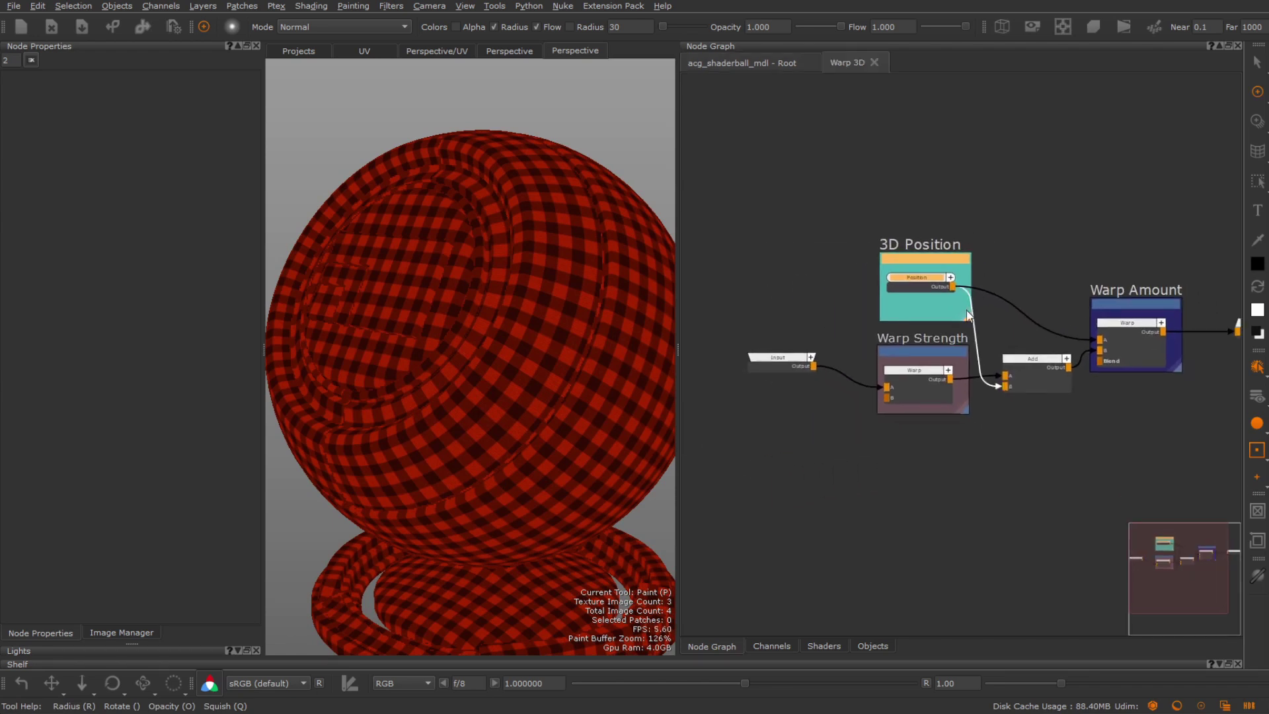
pyautogui.moveTo(1036, 343)
pyautogui.mouseDown(button='middle')
pyautogui.moveTo(949, 339)
pyautogui.moveTo(1020, 343)
pyautogui.mouseUp(button='middle')
pyautogui.scroll(2, 960, 265)
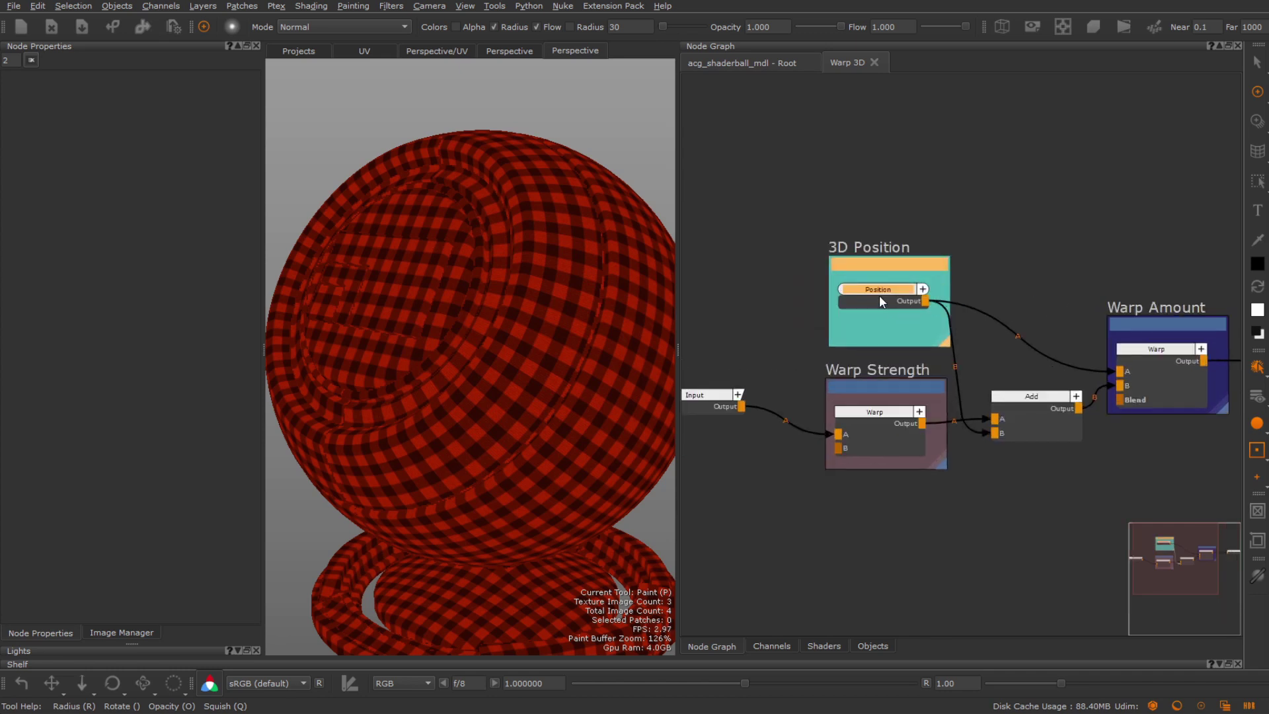
pyautogui.click(962, 267)
pyautogui.moveTo(872, 287); pyautogui.dragTo(883, 295)
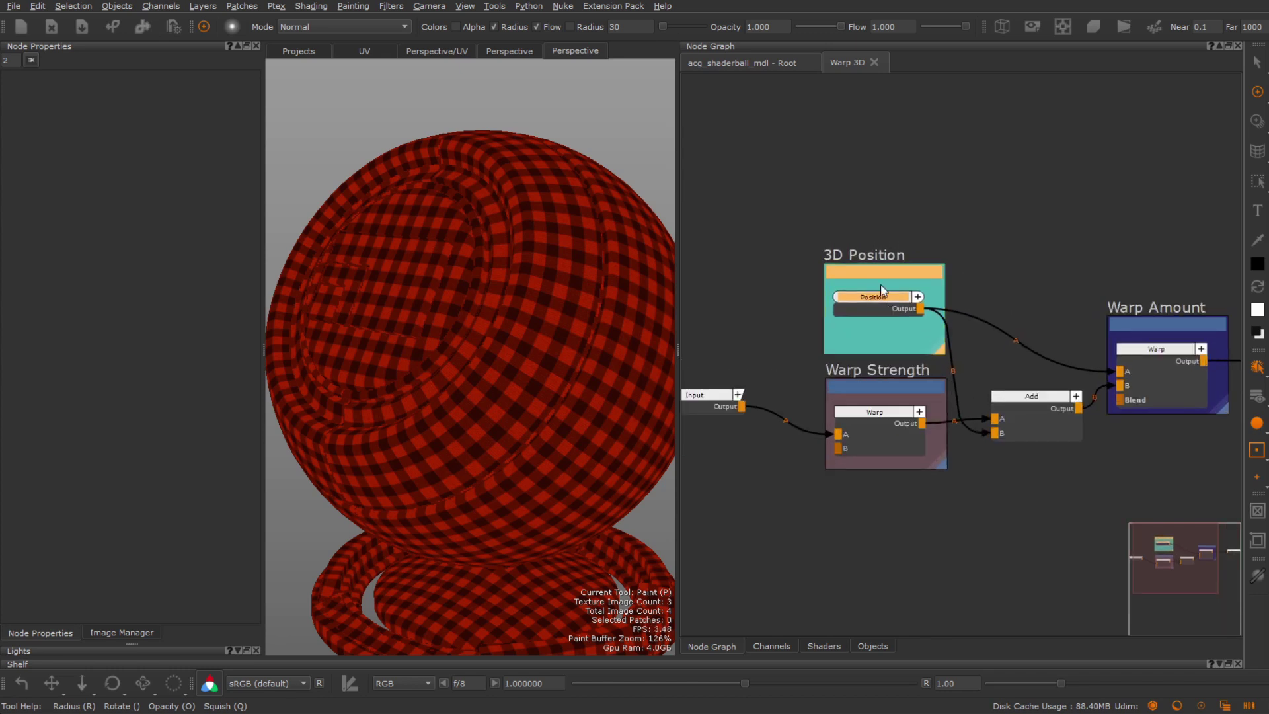
pyautogui.click(866, 179)
pyautogui.moveTo(866, 178); pyautogui.dragTo(887, 214, button='middle')
pyautogui.click(790, 64)
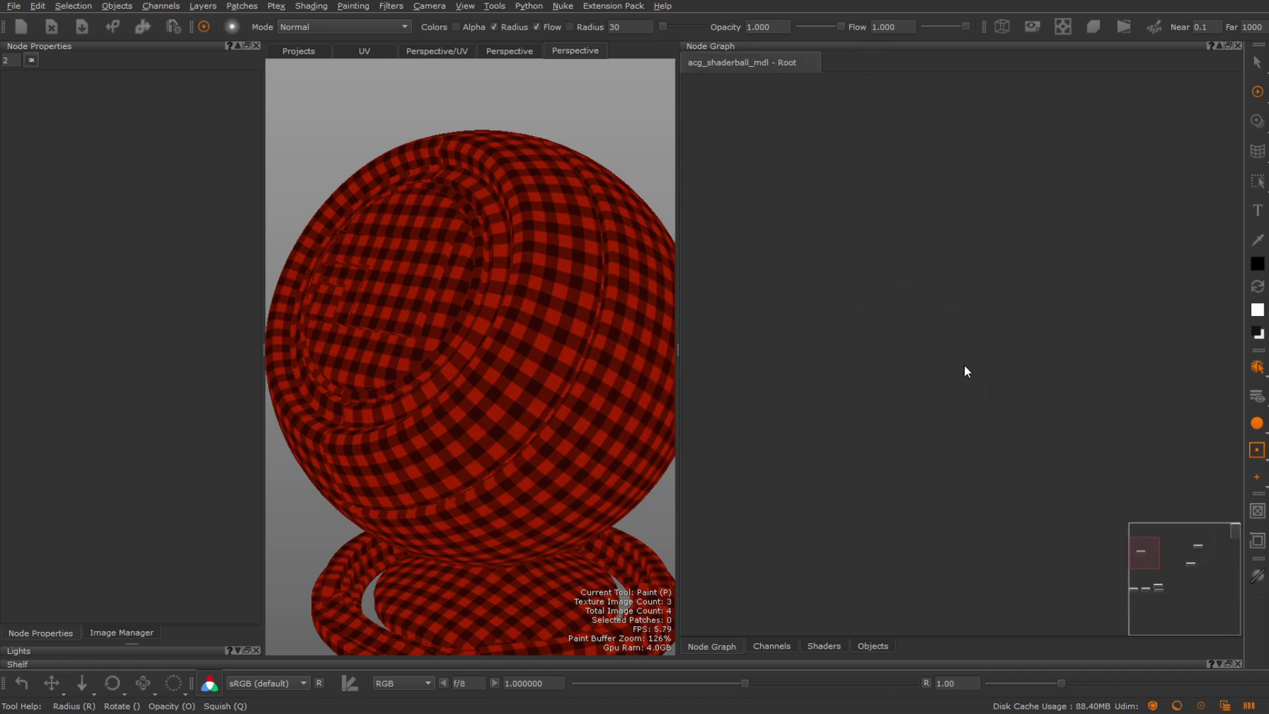
# - Display the Levels output of the Cloud, Warp 3D and Perlin network in the viewport, and show the Perlin node's properties
pyautogui.moveTo(1035, 353); pyautogui.dragTo(1032, 351)
pyautogui.press('v')
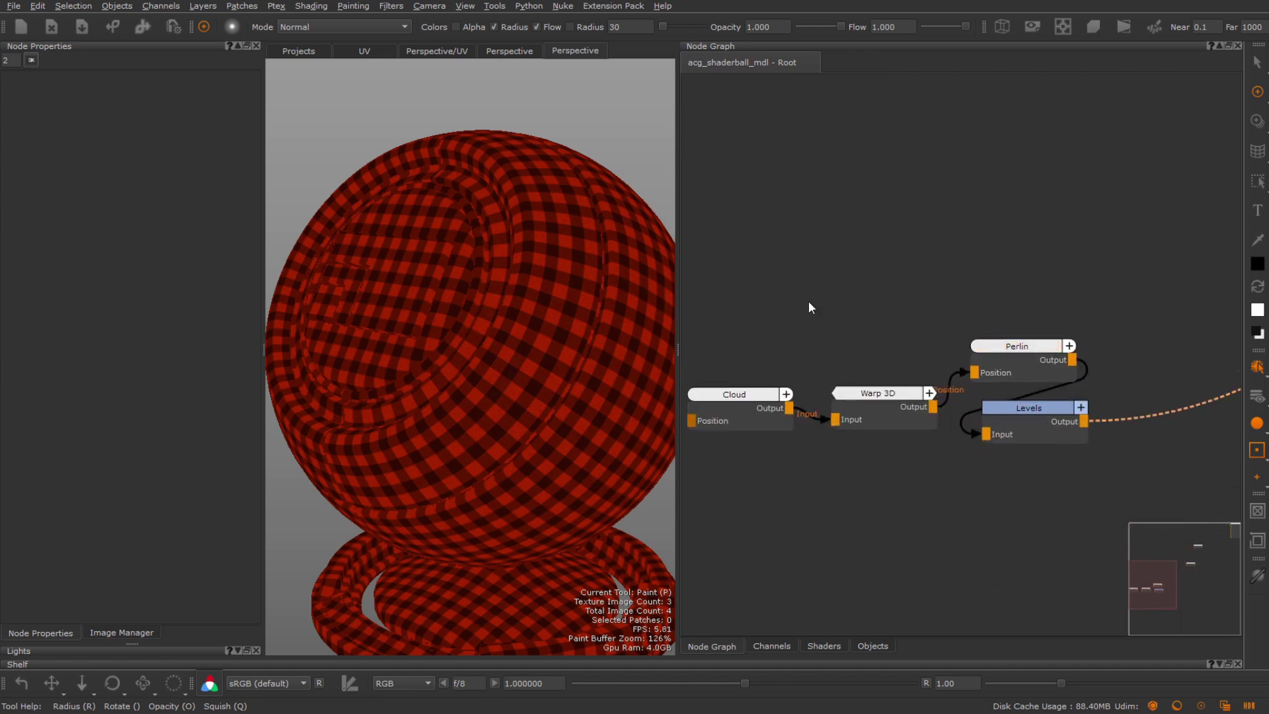
pyautogui.click(1012, 361)
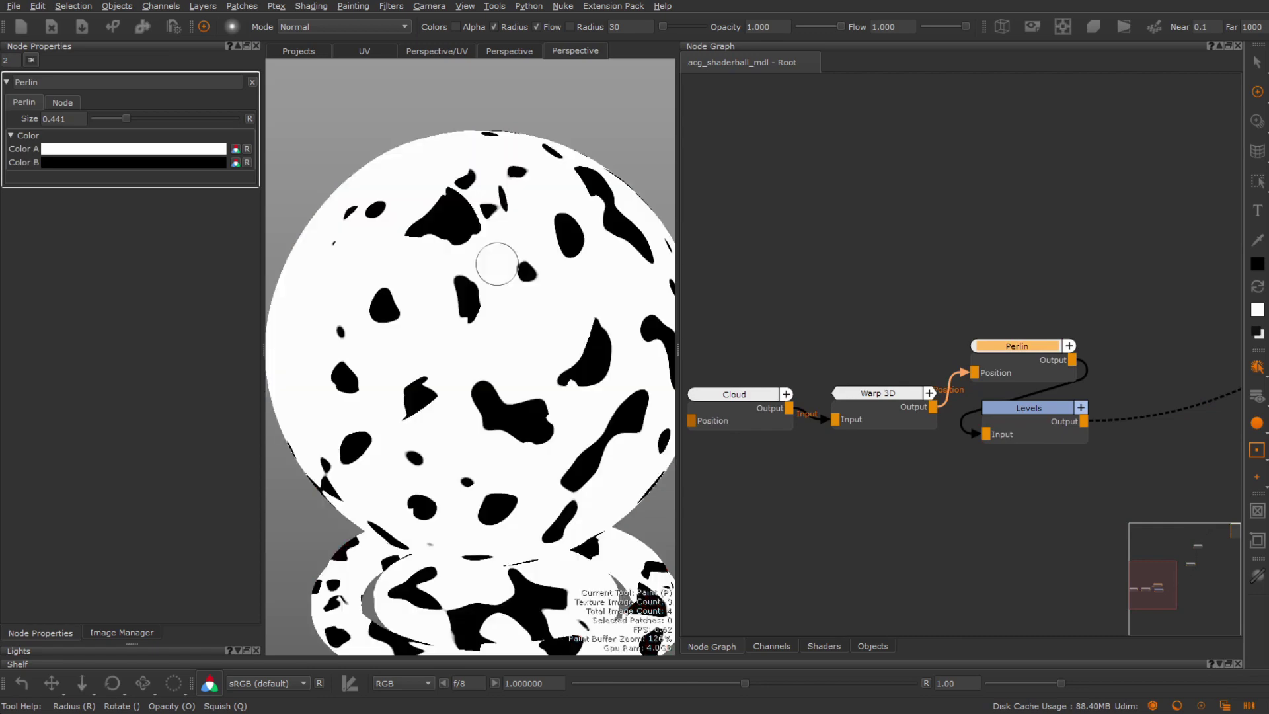
pyautogui.moveTo(497, 264); pyautogui.dragTo(503, 476, button='middle')
# - Set the Warp 3D node's Amount to 0.708 and the Cloud node's Roughness to 0.547
pyautogui.moveTo(739, 399); pyautogui.dragTo(738, 408)
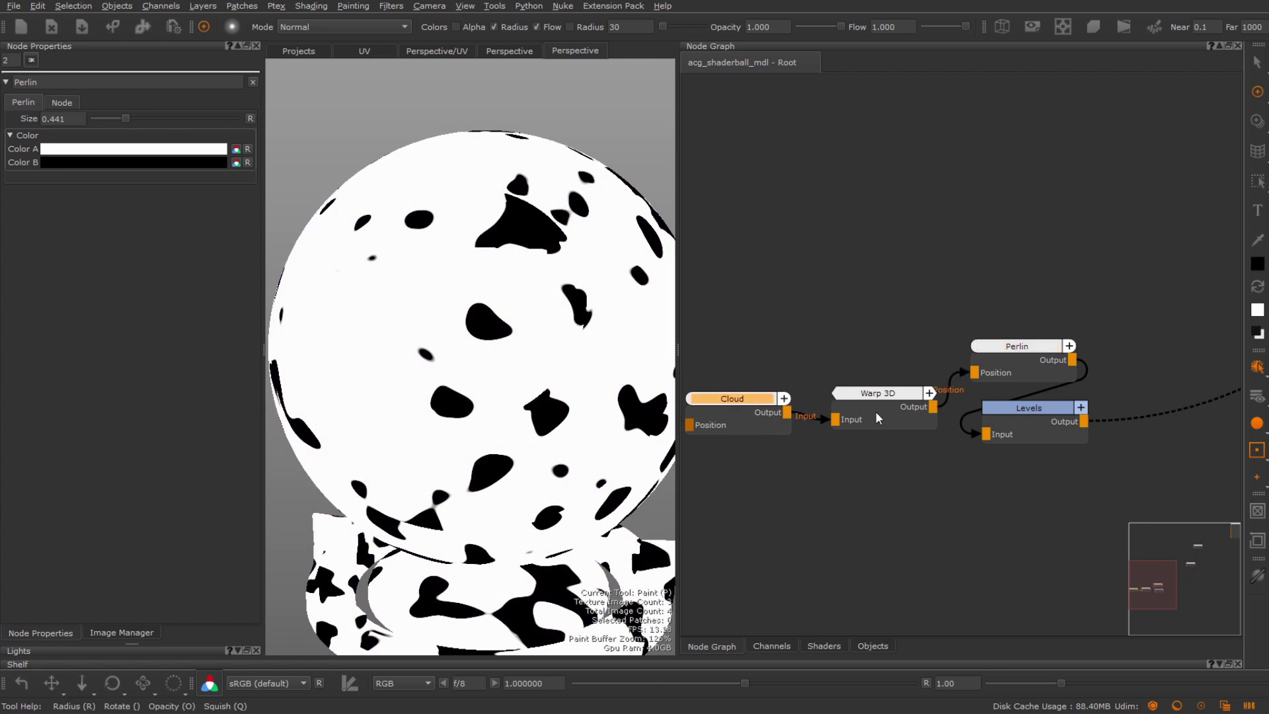
pyautogui.click(875, 411)
pyautogui.scroll(5, 473, 362)
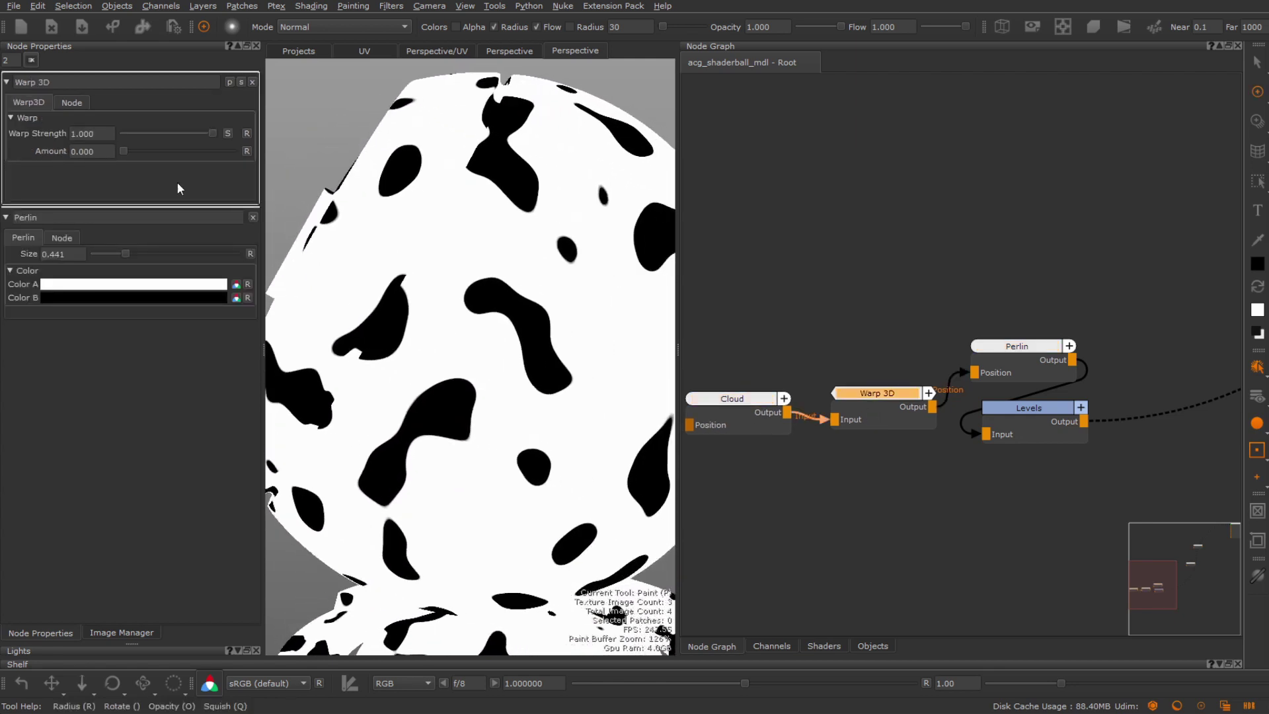
pyautogui.moveTo(127, 149); pyautogui.dragTo(203, 158)
pyautogui.click(731, 399)
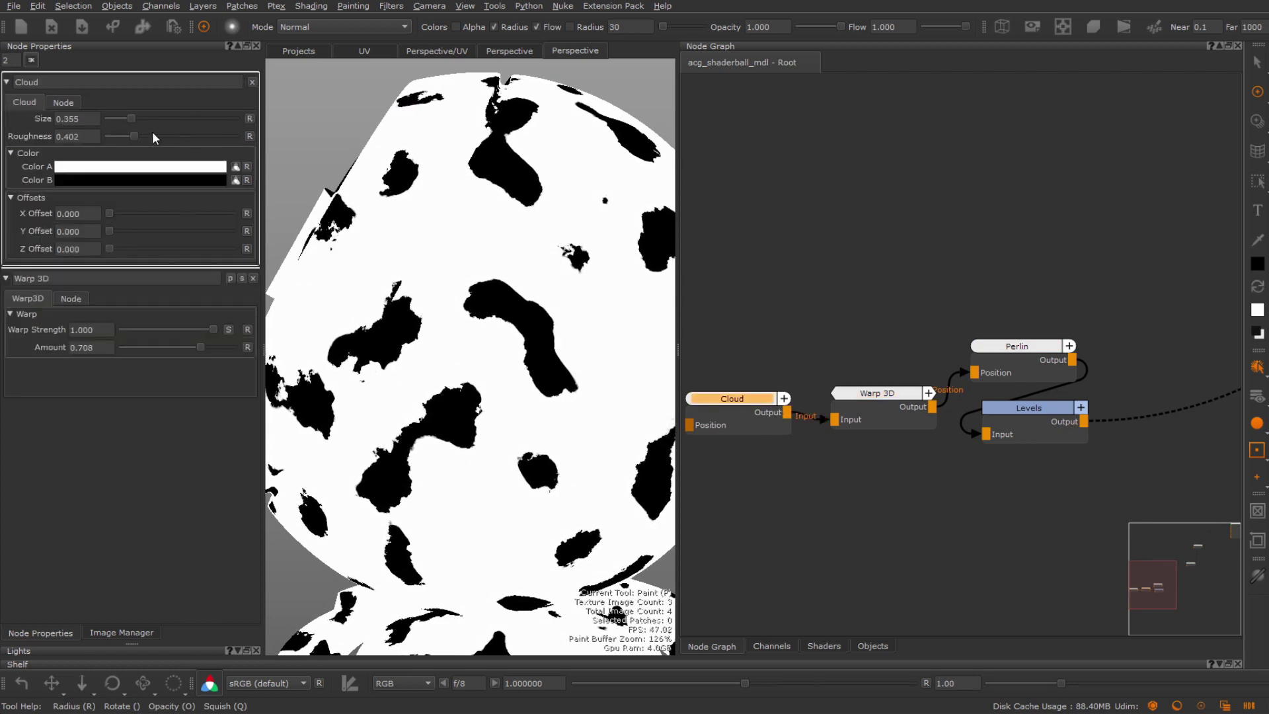
pyautogui.moveTo(129, 136)
pyautogui.mouseDown()
pyautogui.moveTo(142, 140)
pyautogui.moveTo(124, 140)
pyautogui.mouseUp()
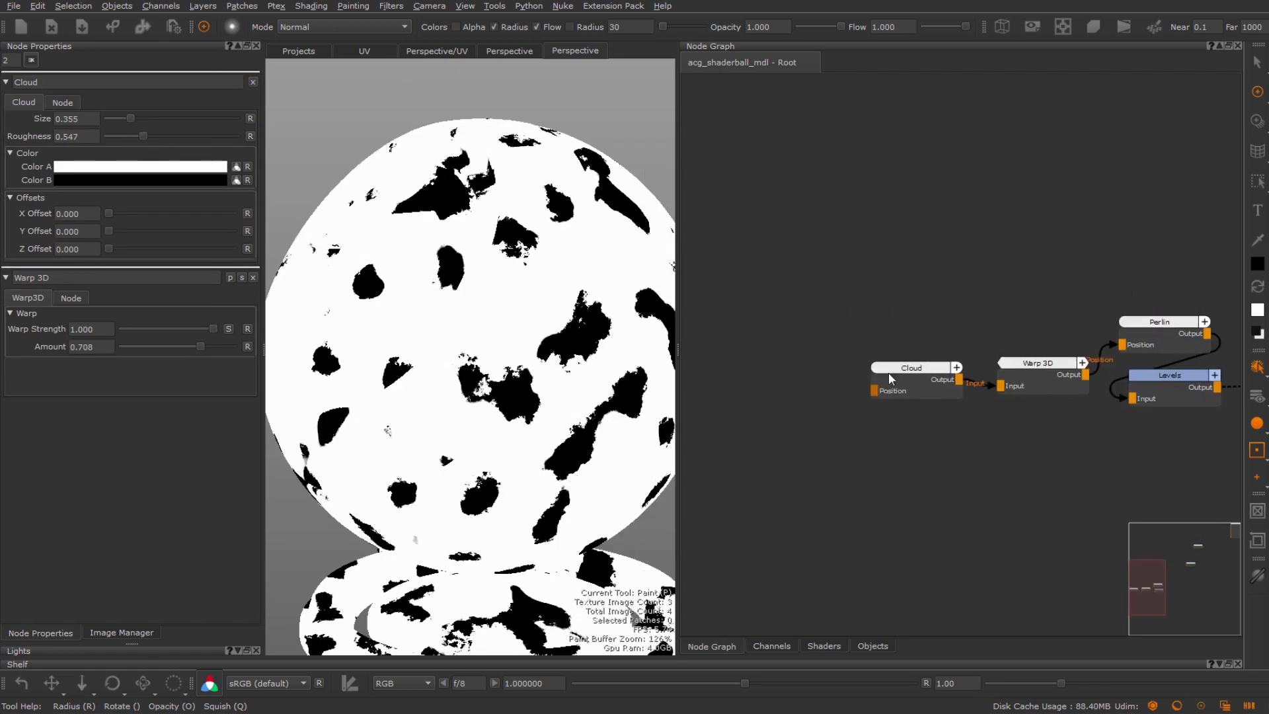
# - Add an Inigo Noise node and connect its output to the Warp 3D node's Input in place of Cloud
pyautogui.press('Tab')
pyautogui.write('ini')
pyautogui.press('Return')
pyautogui.moveTo(1053, 430); pyautogui.dragTo(947, 445)
pyautogui.moveTo(963, 447); pyautogui.dragTo(1001, 386)
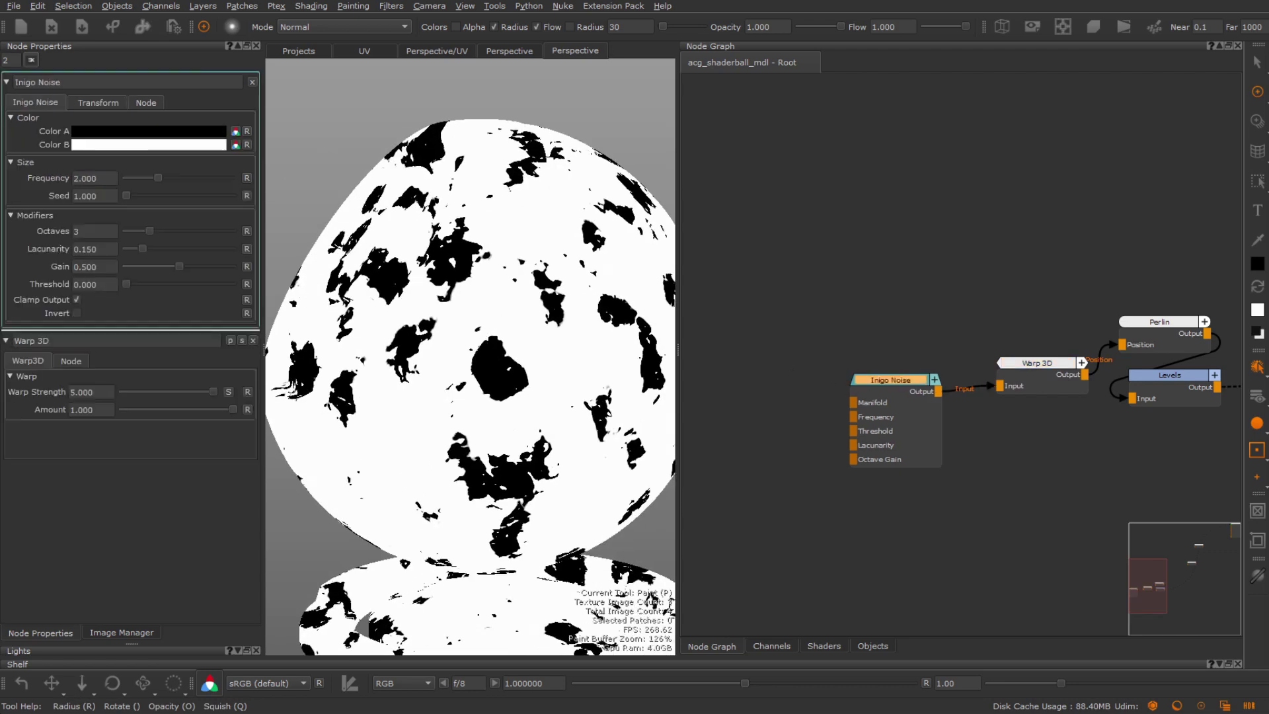
# - Add a Cellular node above the Inigo Noise node
pyautogui.press('Tab')
pyautogui.write('cell')
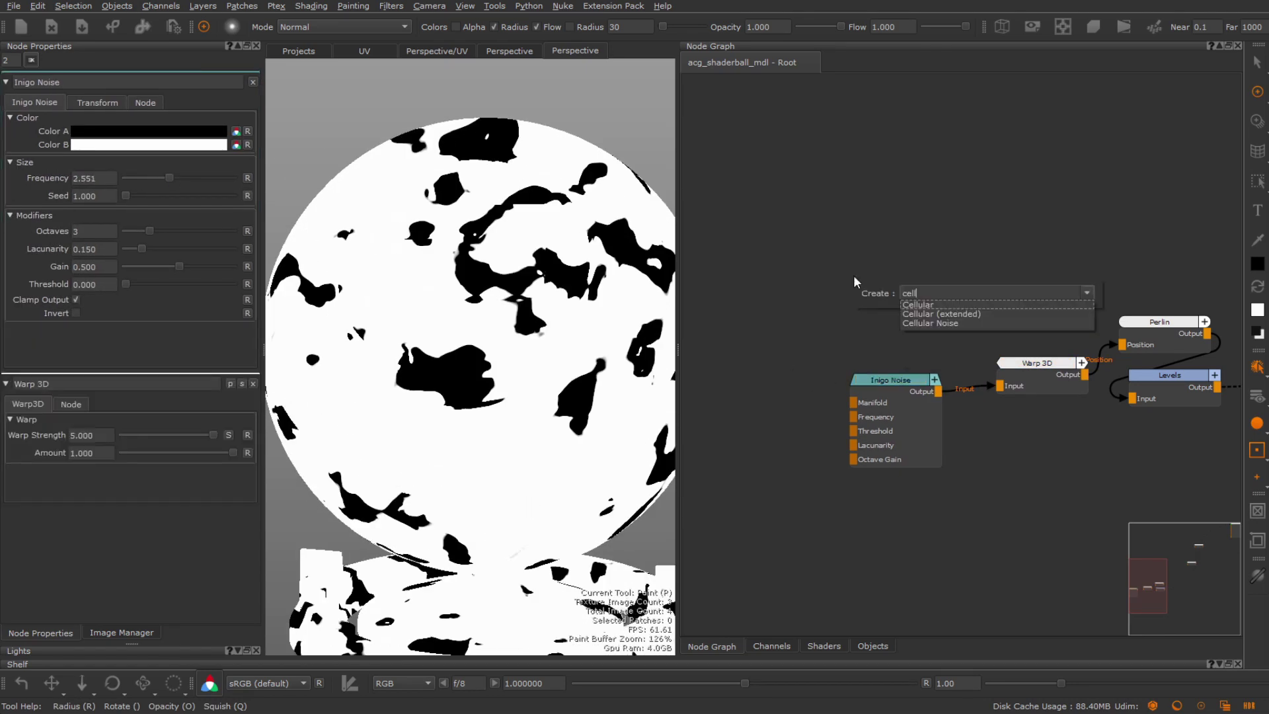
pyautogui.press('Return')
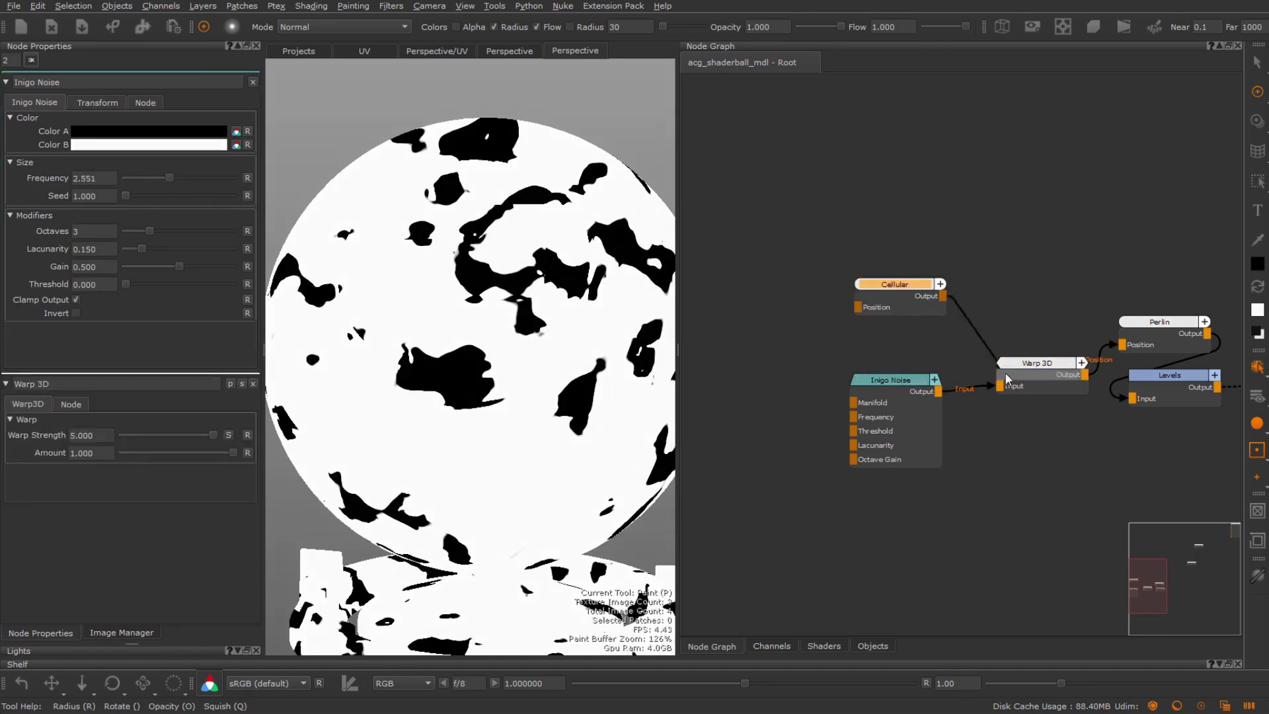